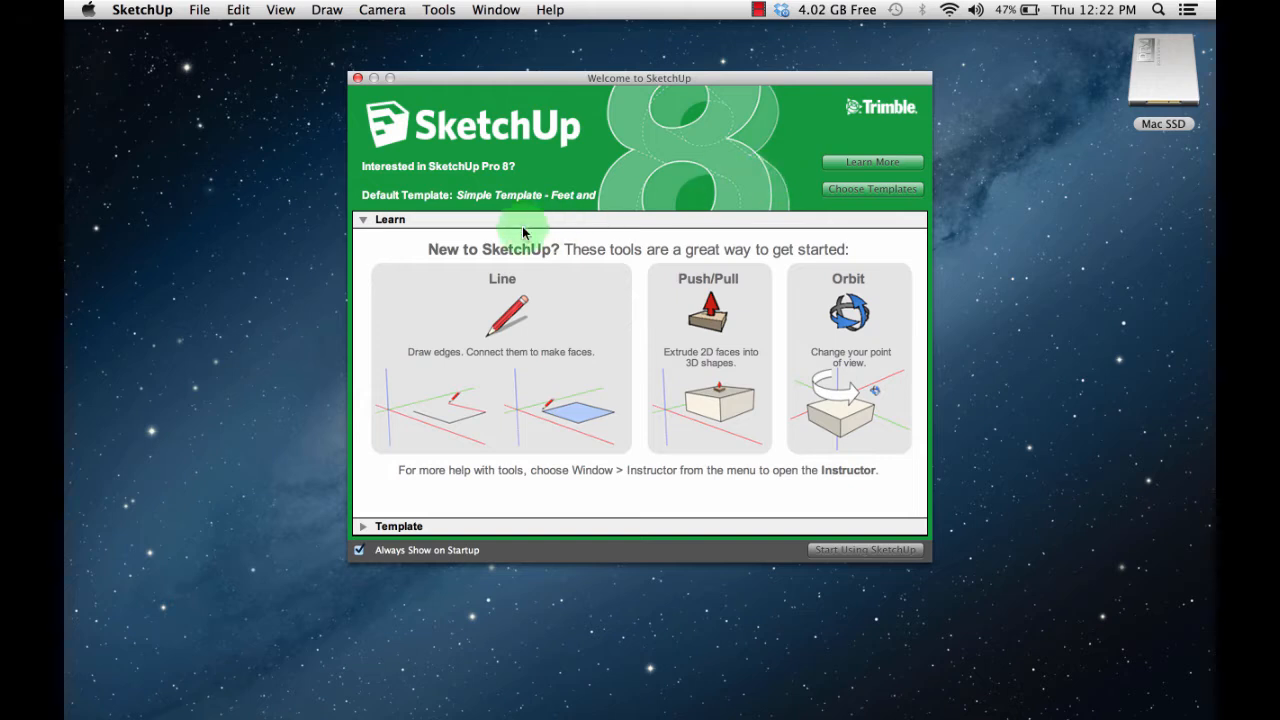
# Start a new model from Simple Template - Feet and Inches and maximize the window.
pyautogui.click(872, 188)
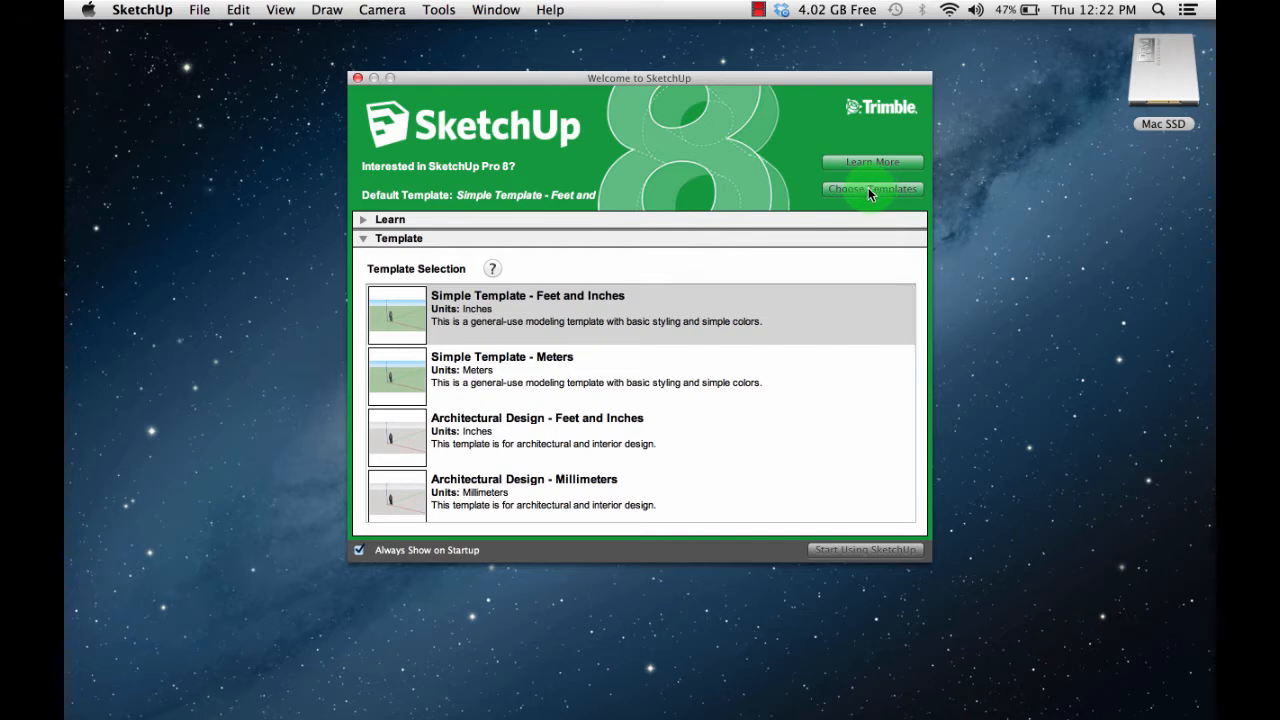
pyautogui.click(648, 317)
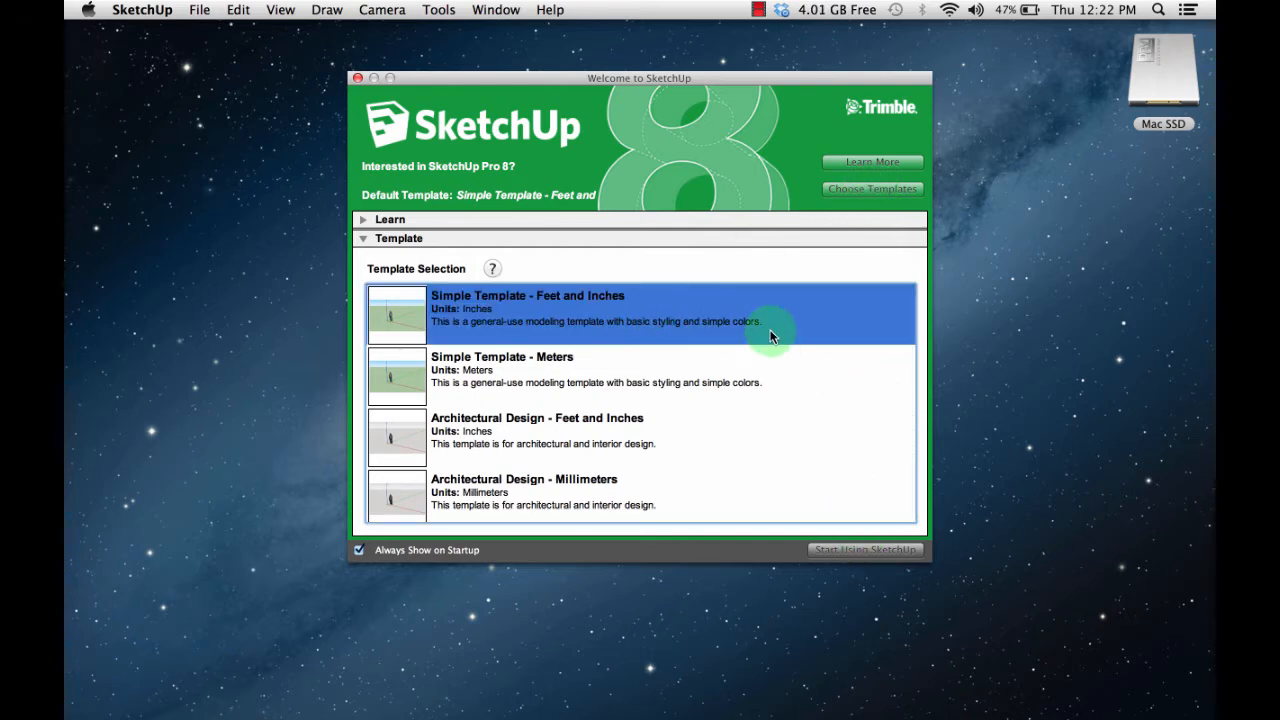
pyautogui.click(854, 548)
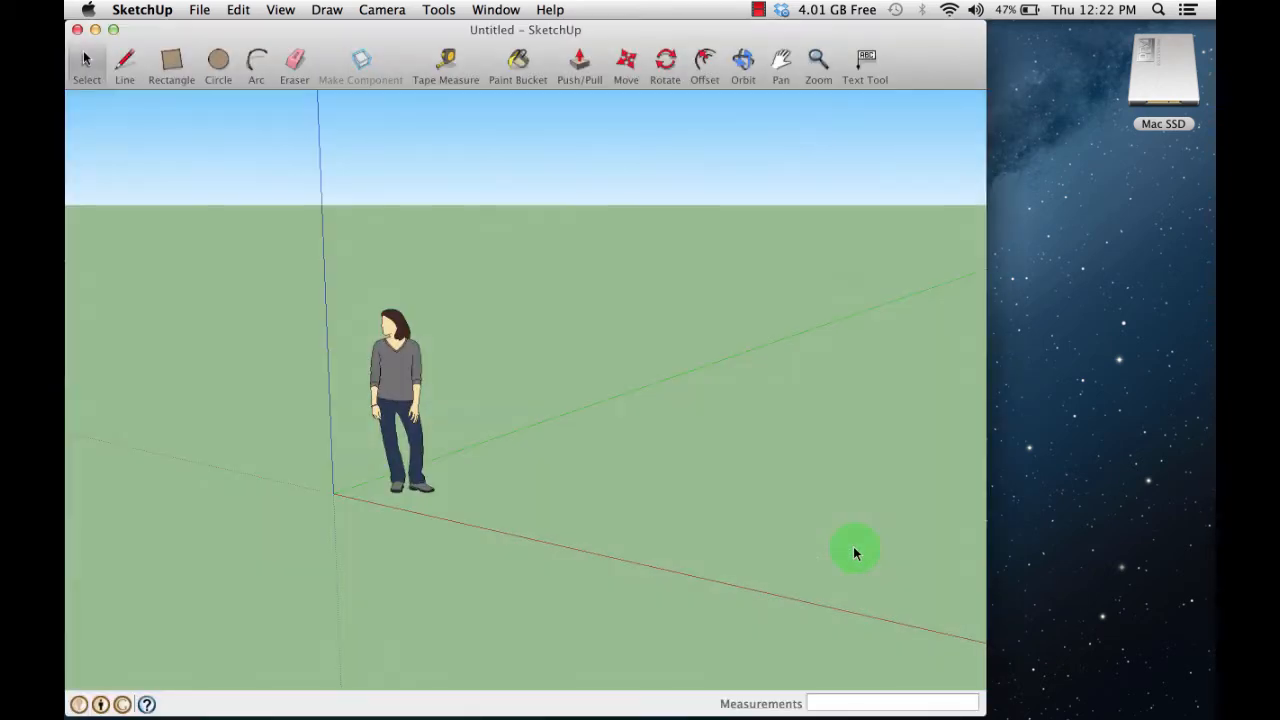
pyautogui.click(113, 30)
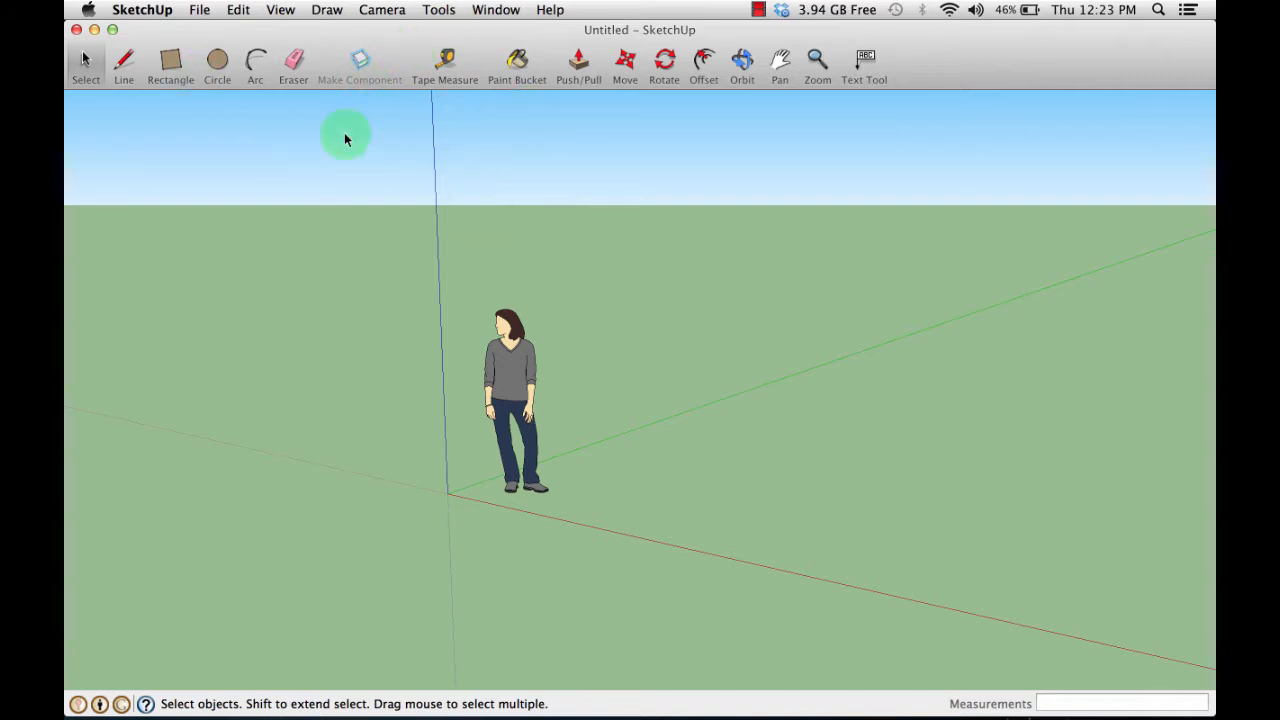
# Choose View > Customize Toolbar...
pyautogui.click(279, 10)
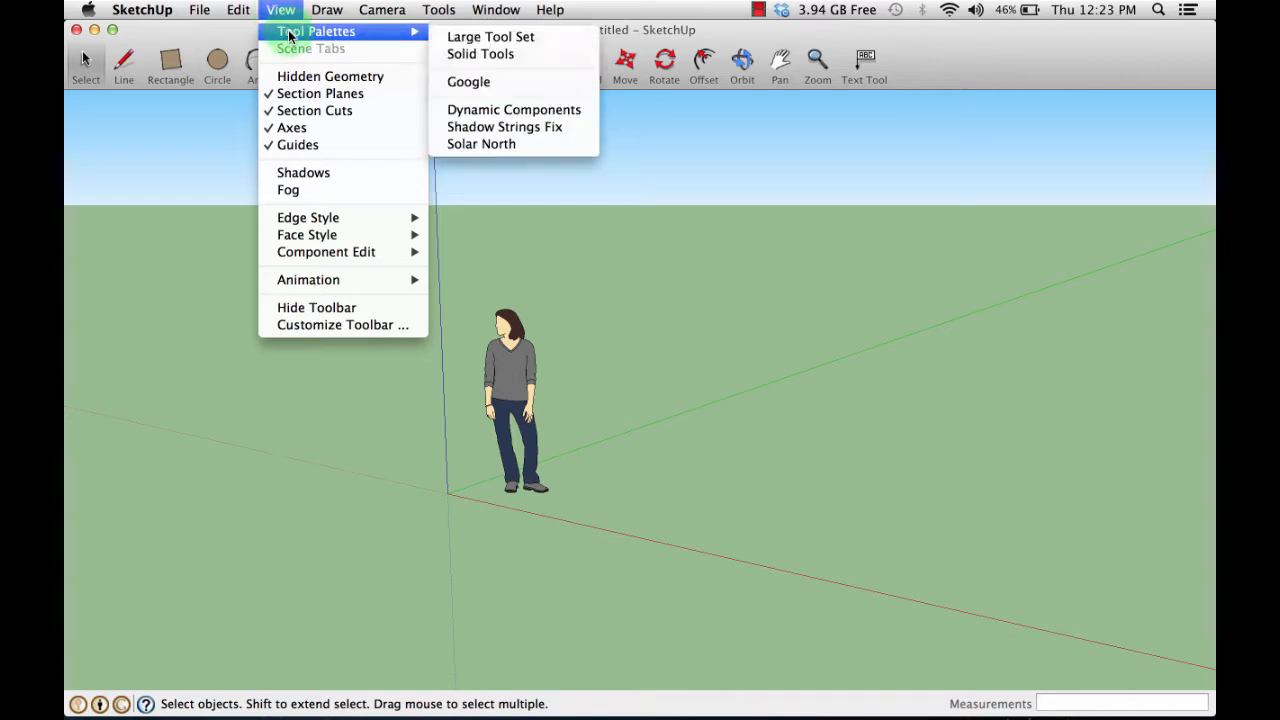
pyautogui.click(318, 325)
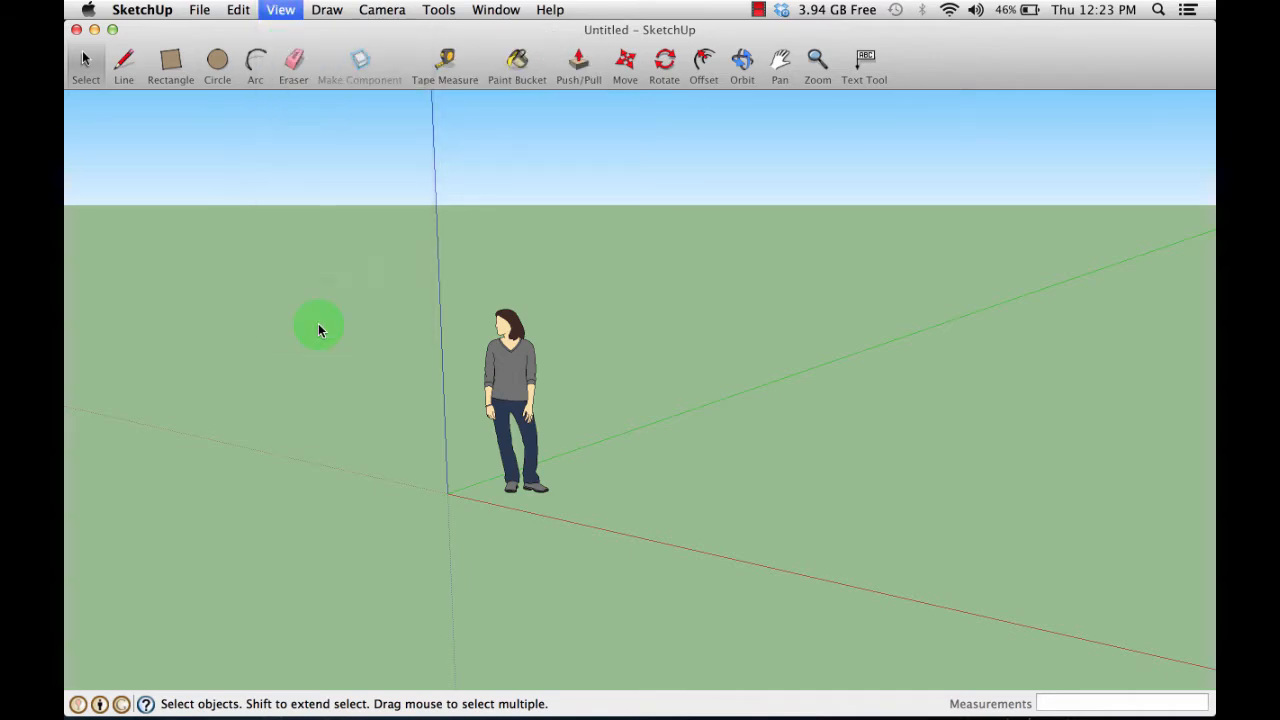
# Add the Polygon tool to the toolbar, keeping Icon and Text labels, and finish customizing.
pyautogui.click(338, 686)
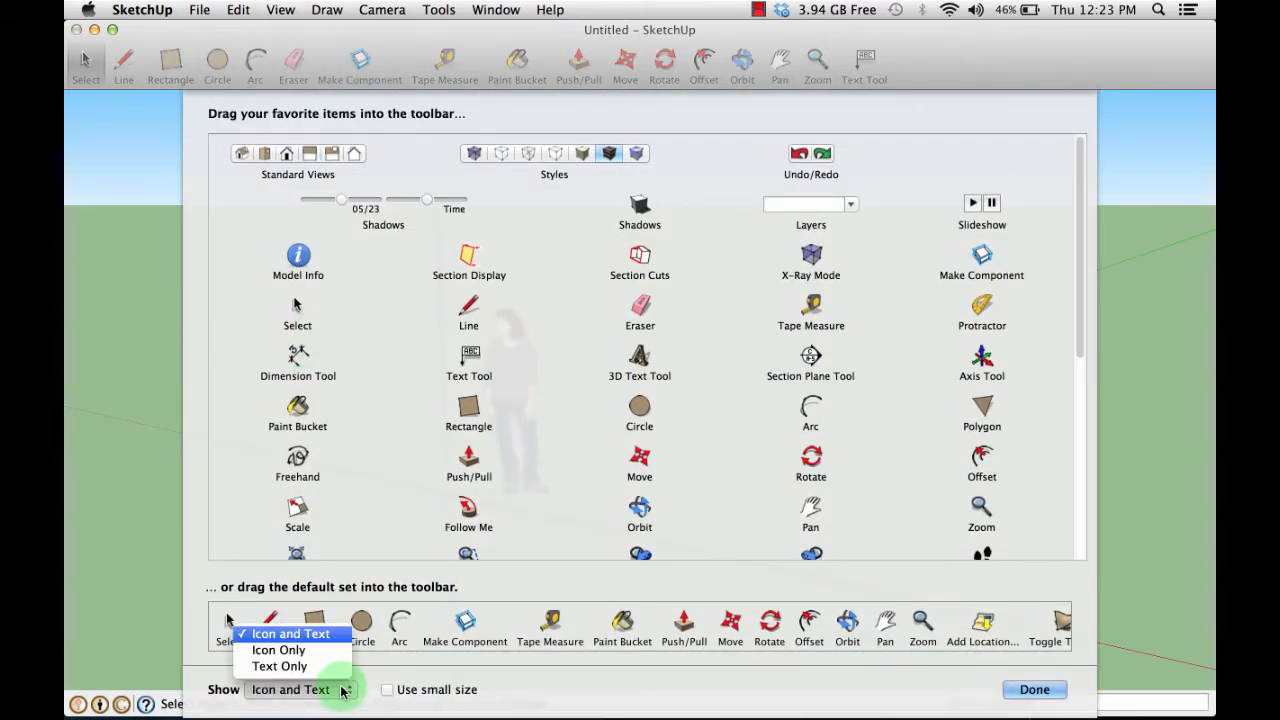
pyautogui.click(323, 652)
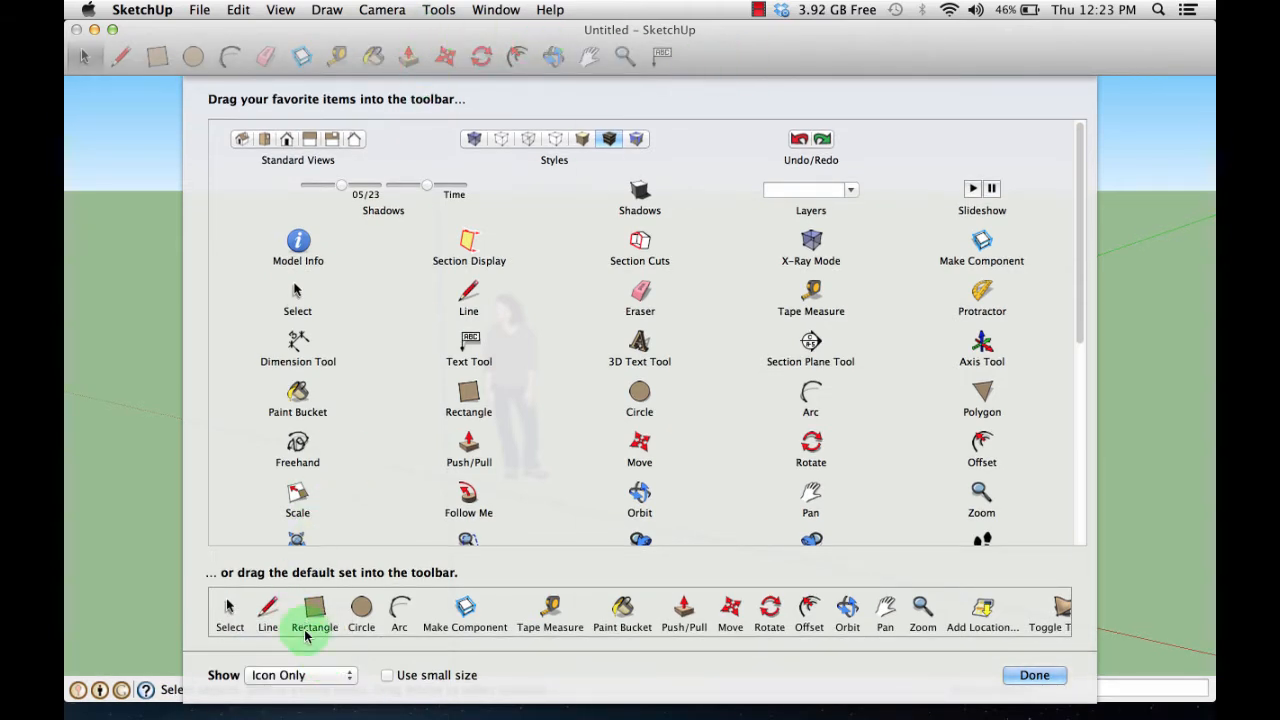
pyautogui.click(338, 675)
pyautogui.click(342, 662)
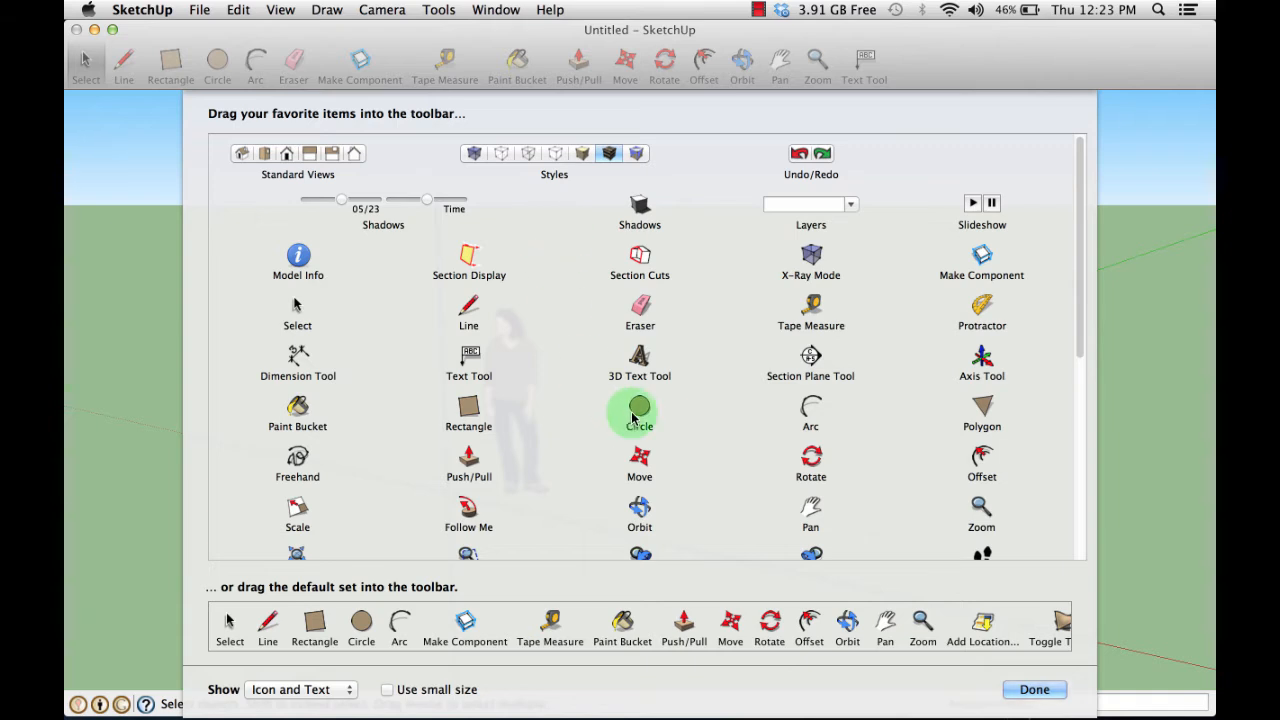
pyautogui.moveTo(644, 328)
pyautogui.mouseDown()
pyautogui.moveTo(643, 300)
pyautogui.moveTo(563, 206)
pyautogui.moveTo(308, 60)
pyautogui.mouseUp()
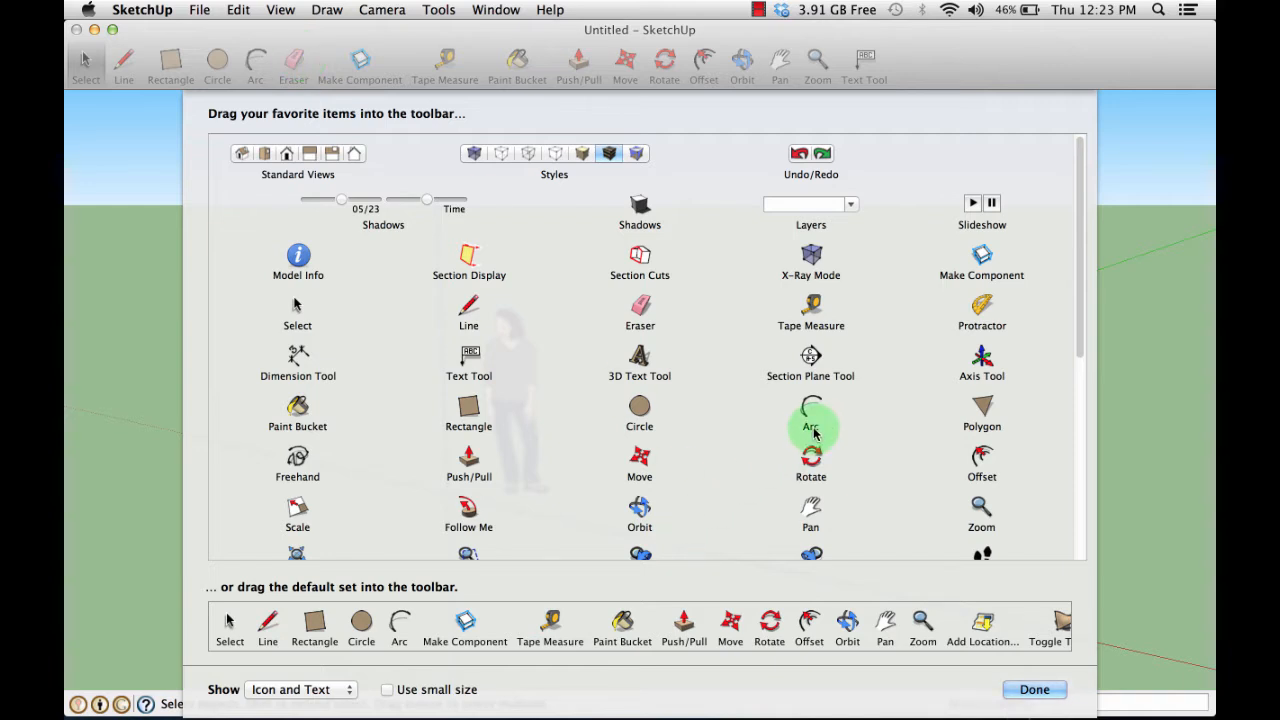
pyautogui.moveTo(986, 423); pyautogui.dragTo(257, 70)
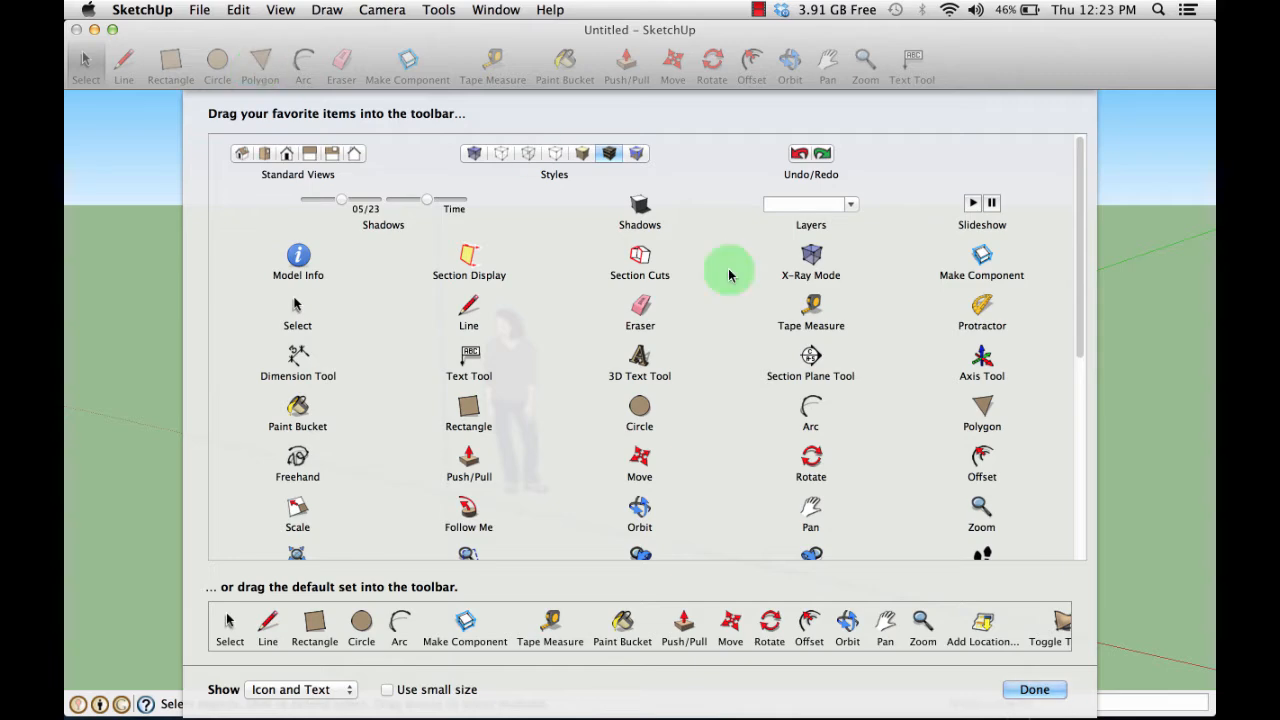
pyautogui.click(1029, 689)
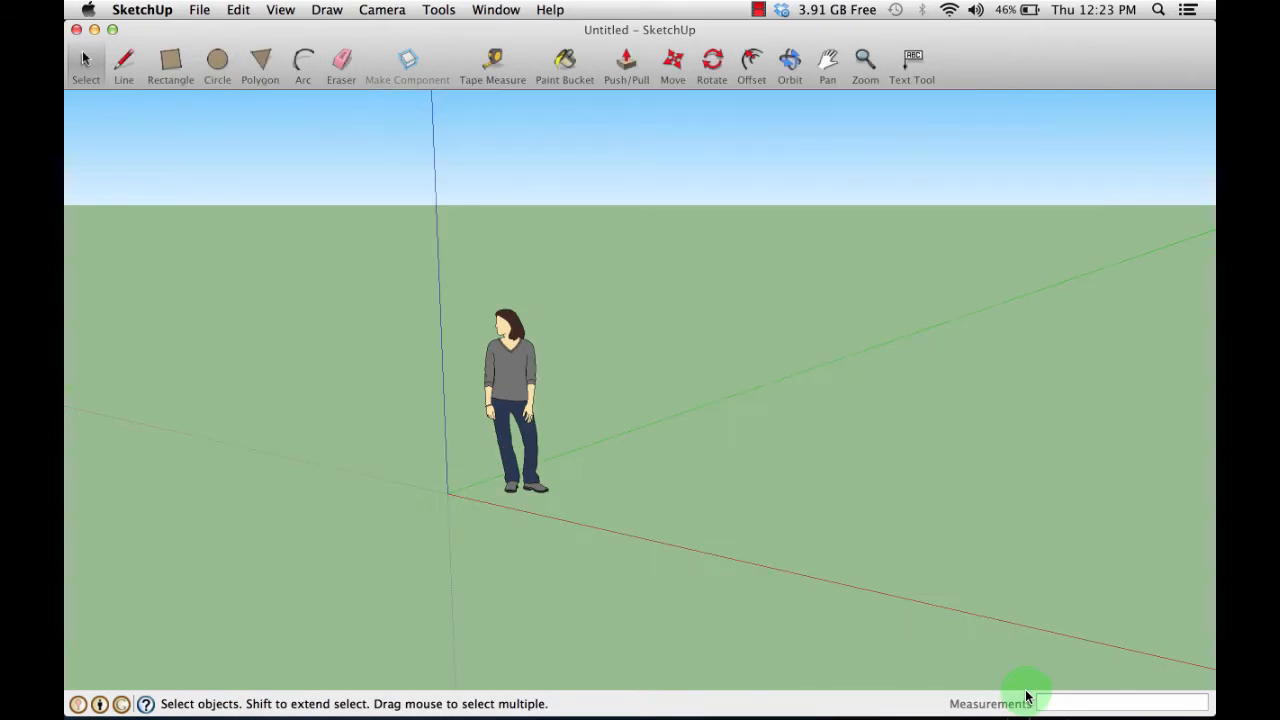
# Switch the camera to the Top standard view.
pyautogui.click(327, 9)
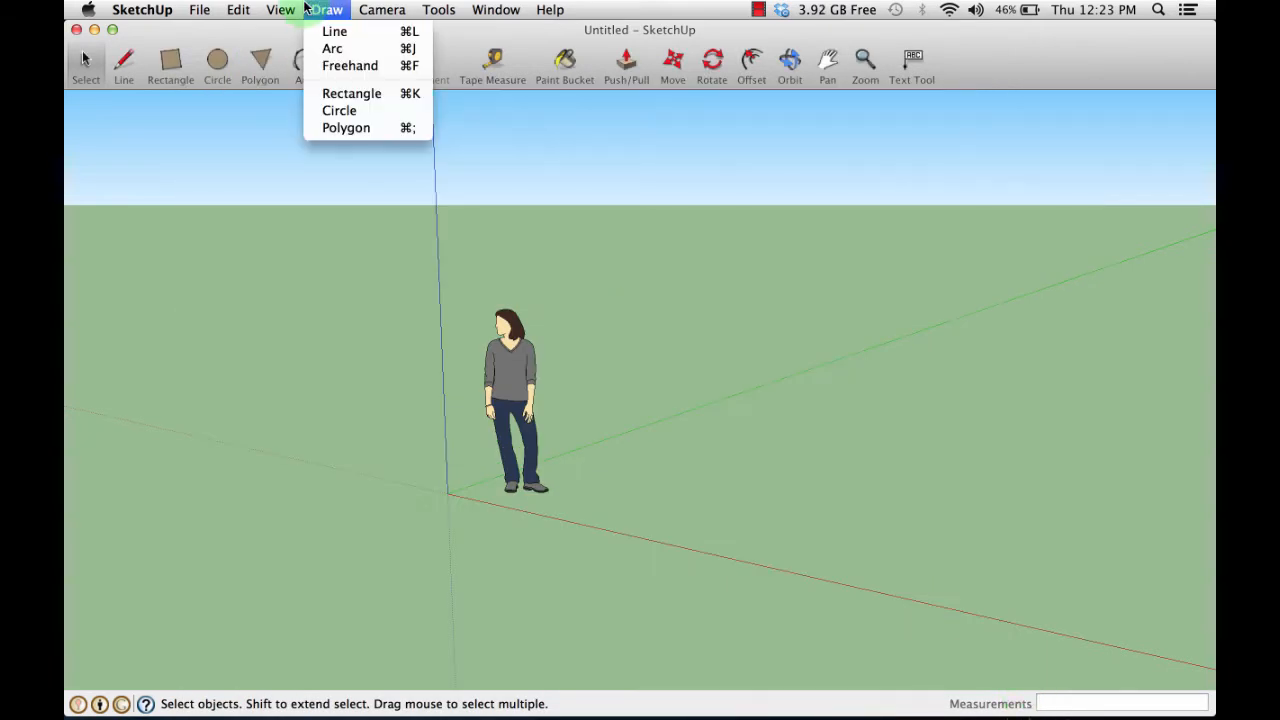
pyautogui.moveTo(280, 9)
pyautogui.click(363, 330)
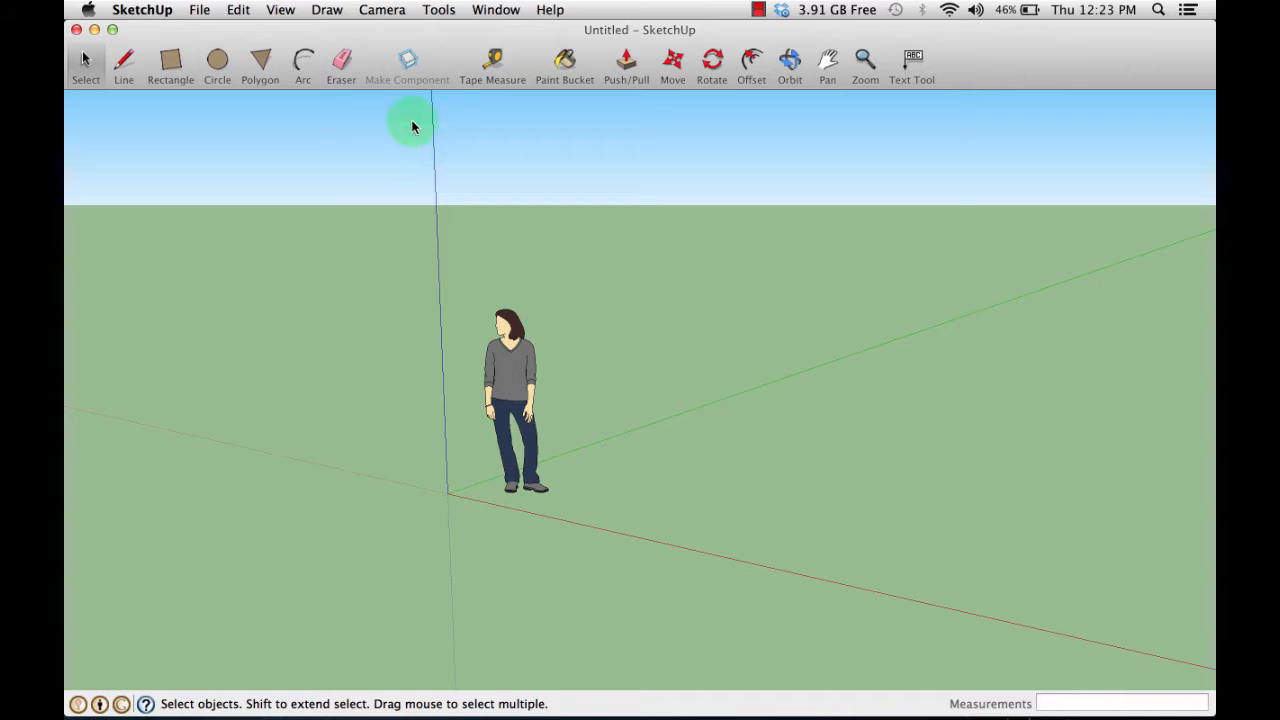
pyautogui.click(380, 10)
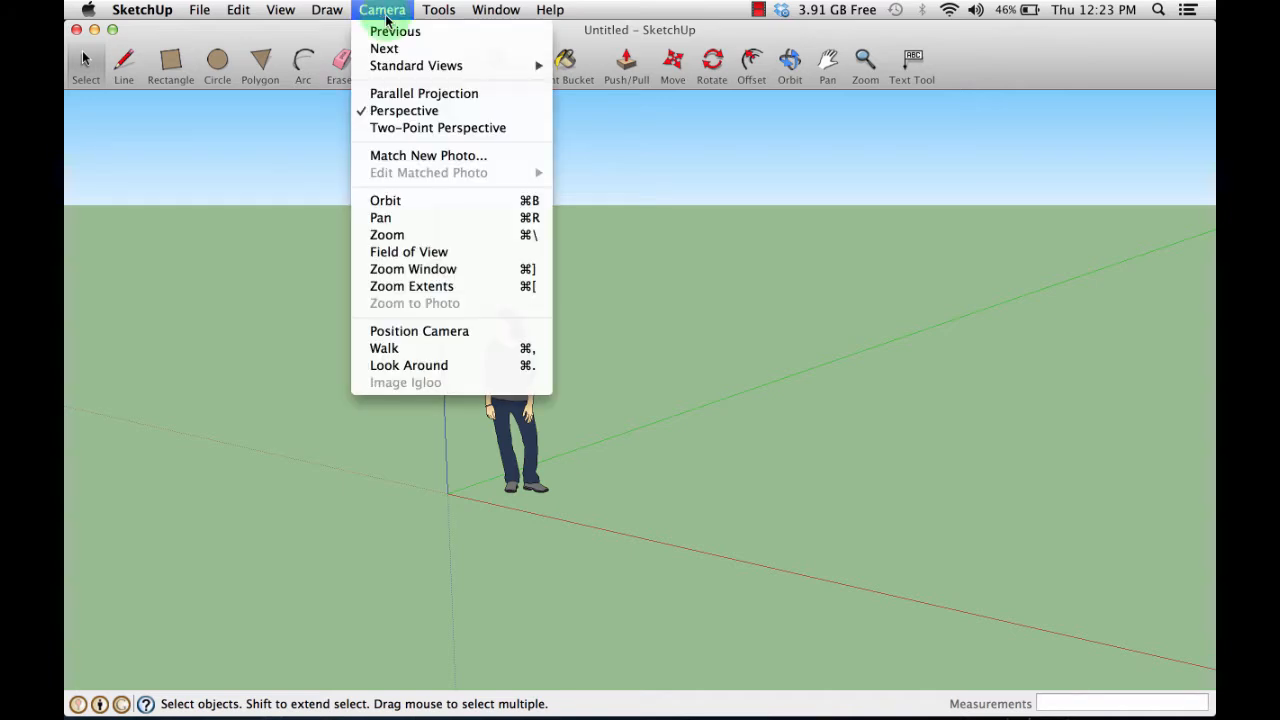
pyautogui.moveTo(391, 66)
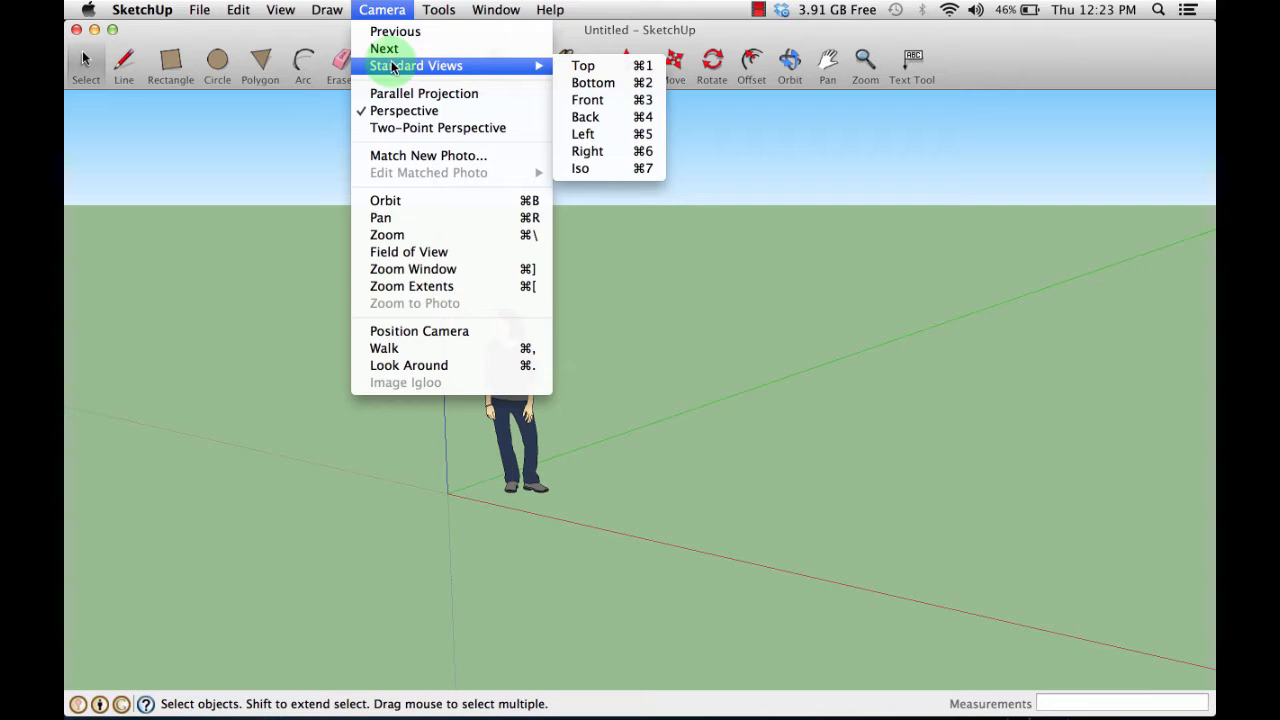
pyautogui.click(591, 66)
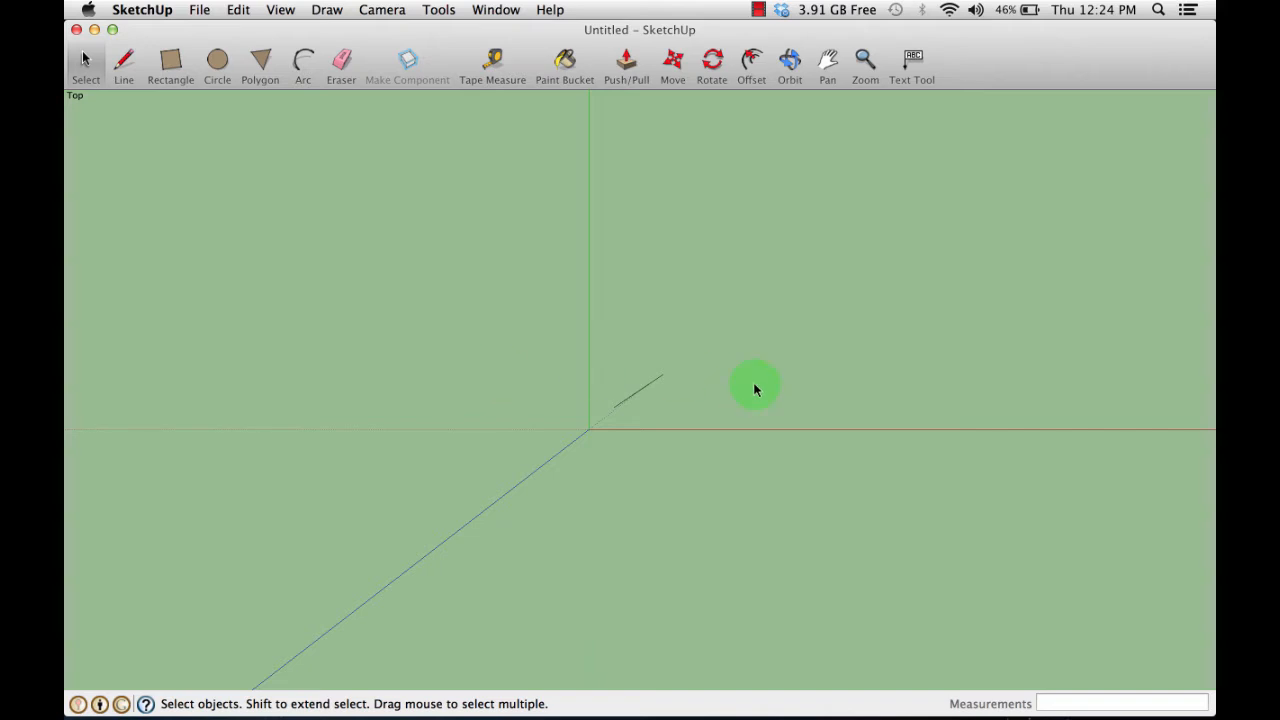
# Draw the large left rectangle with a small square beside its lower right.
pyautogui.click(171, 62)
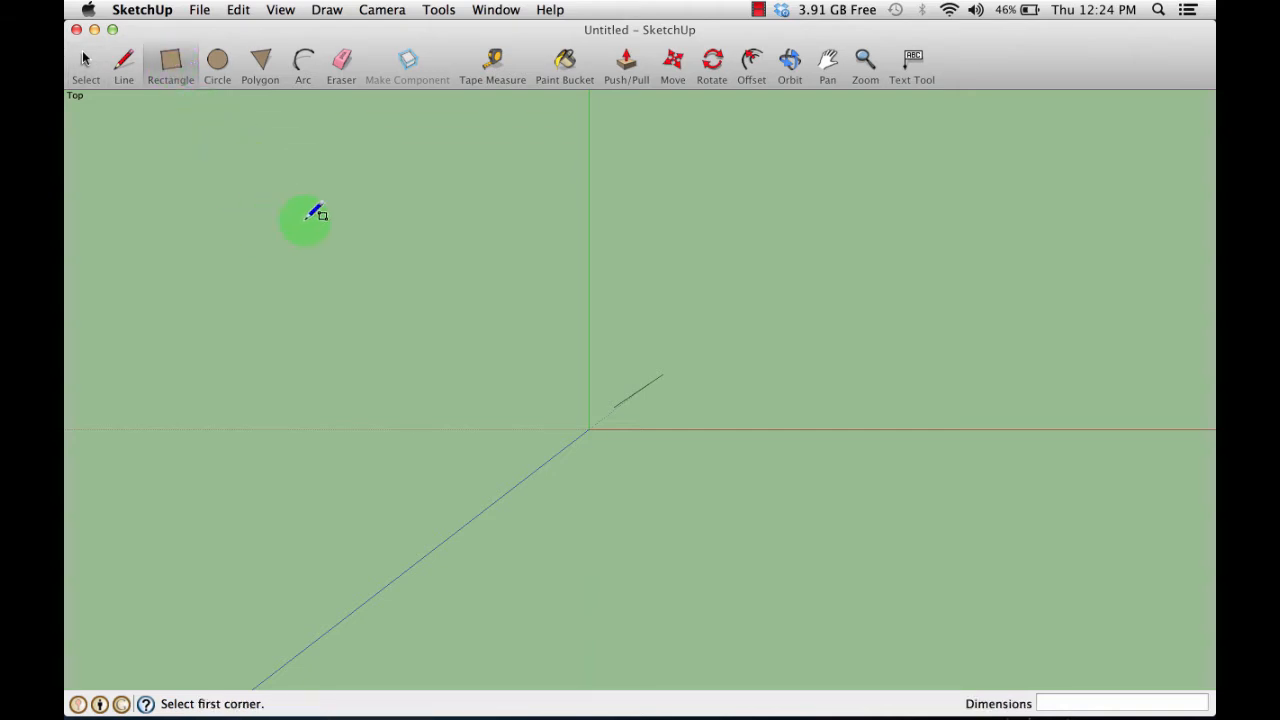
pyautogui.click(234, 176)
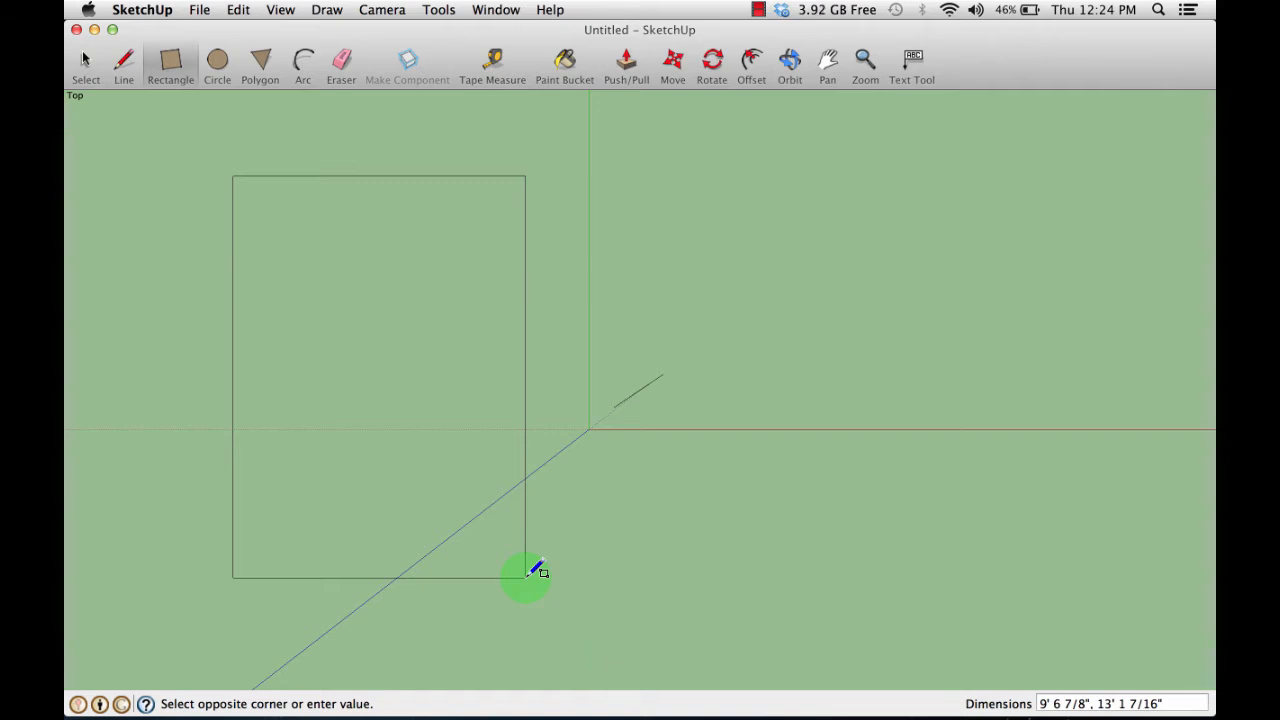
pyautogui.click(526, 577)
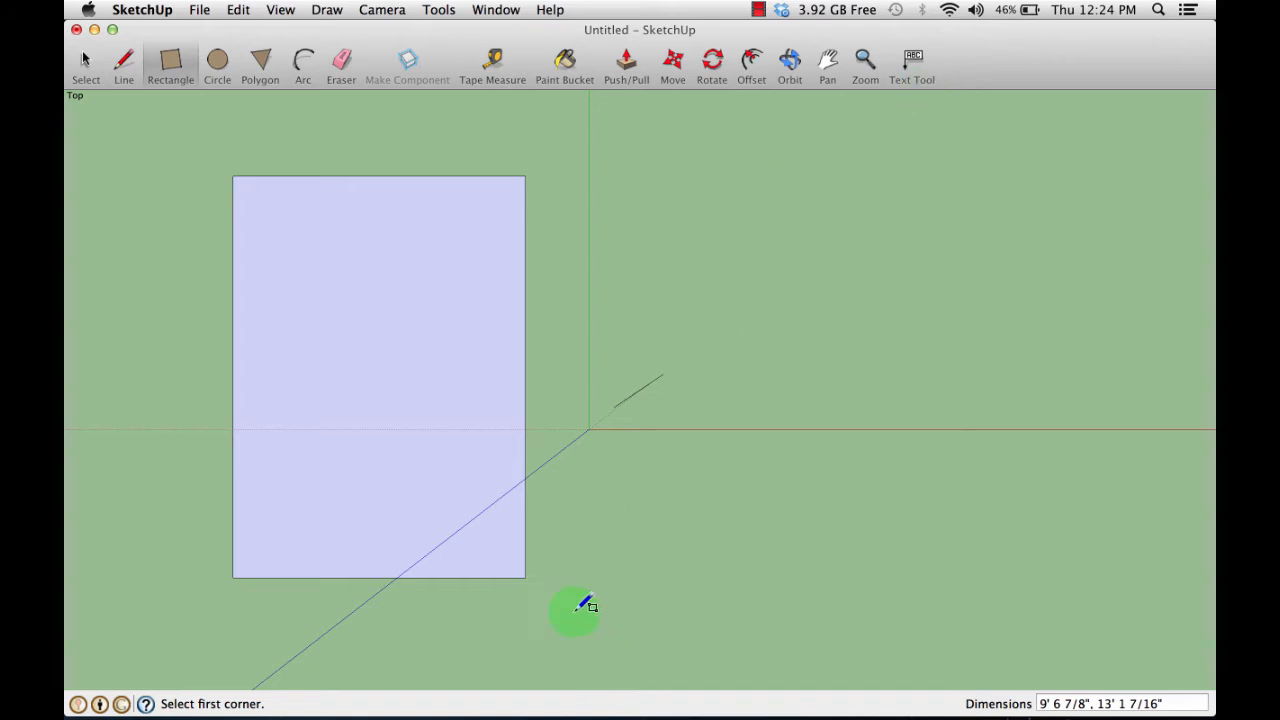
pyautogui.click(550, 526)
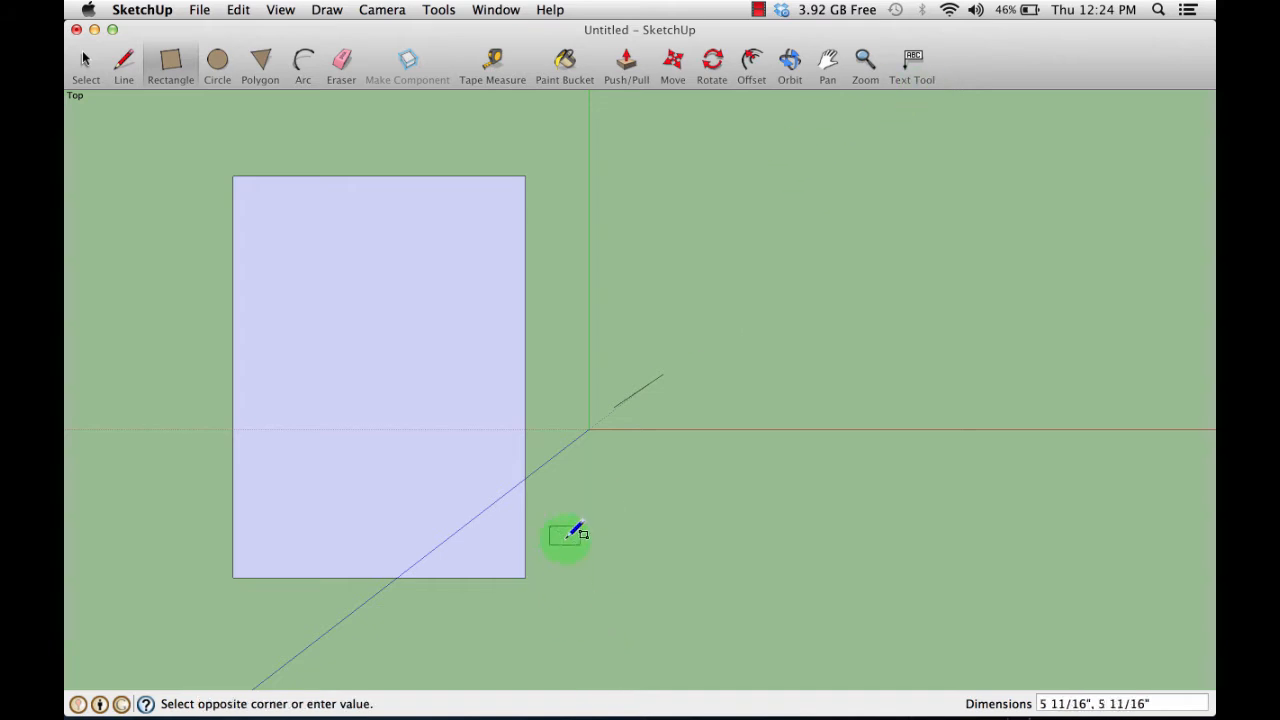
pyautogui.click(612, 577)
# Draw the large right rectangle with a small rectangle beside its lower right.
pyautogui.click(708, 179)
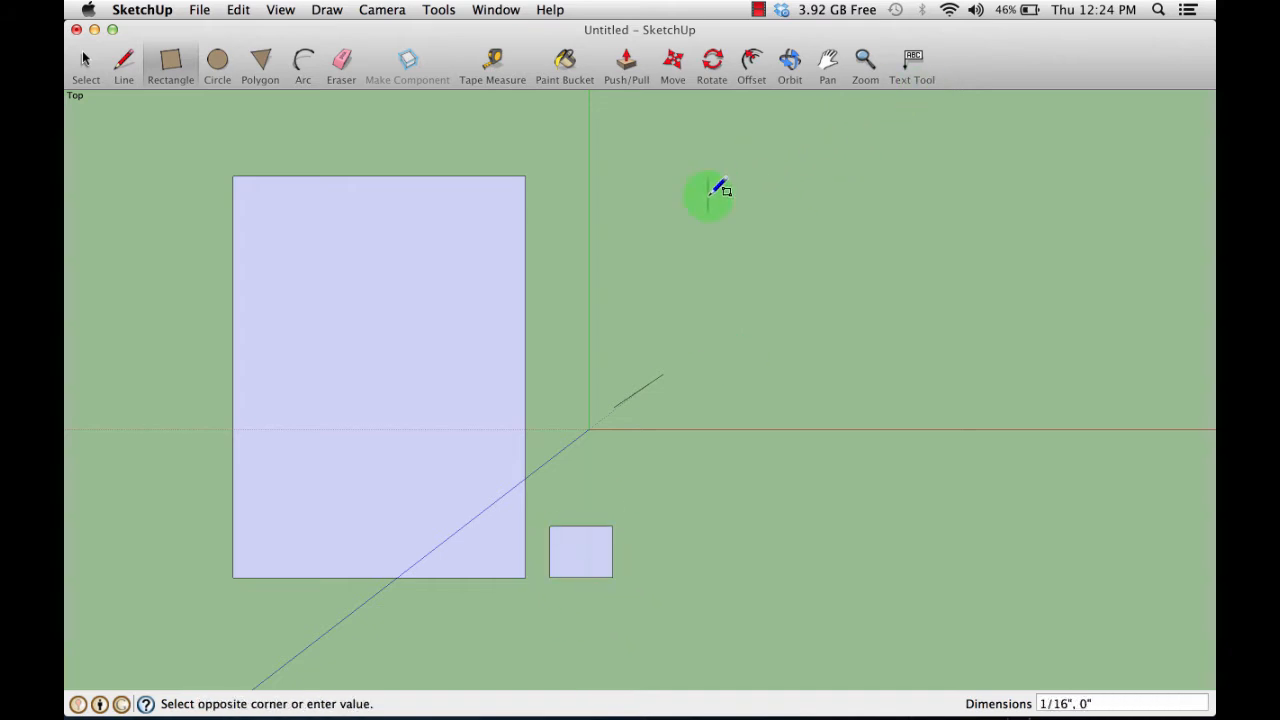
pyautogui.click(993, 581)
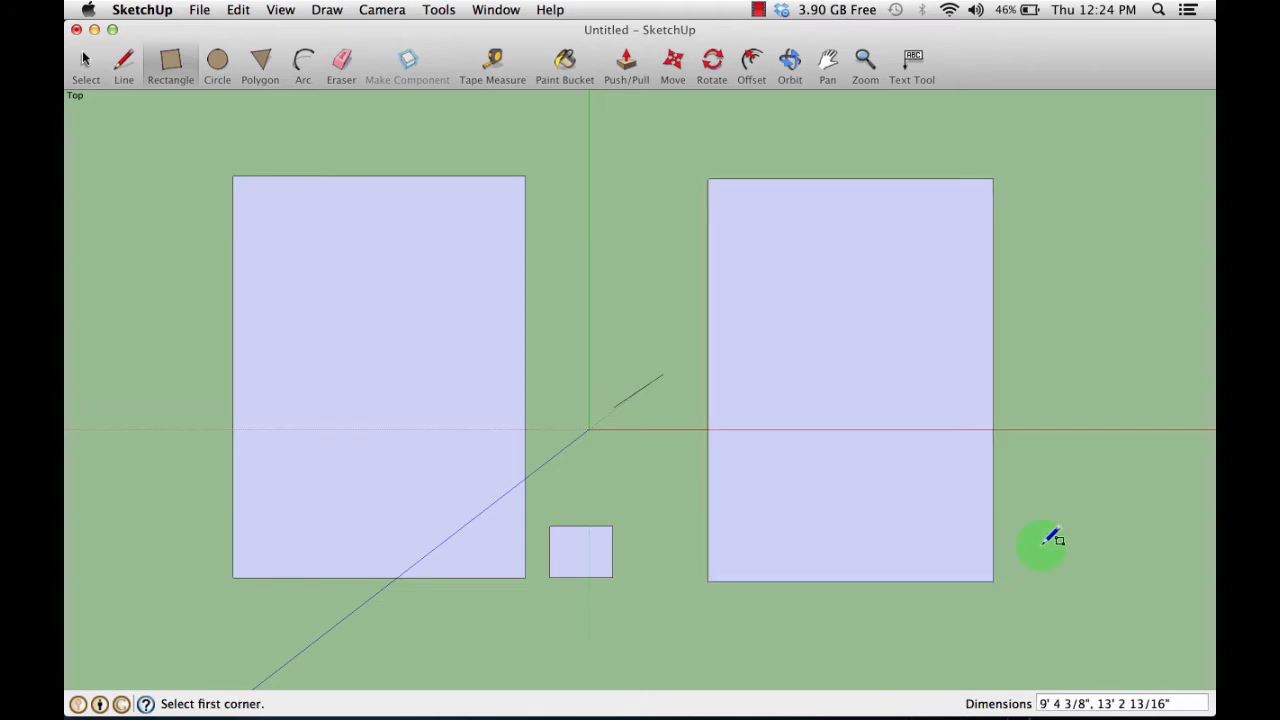
pyautogui.click(1035, 546)
pyautogui.click(1116, 587)
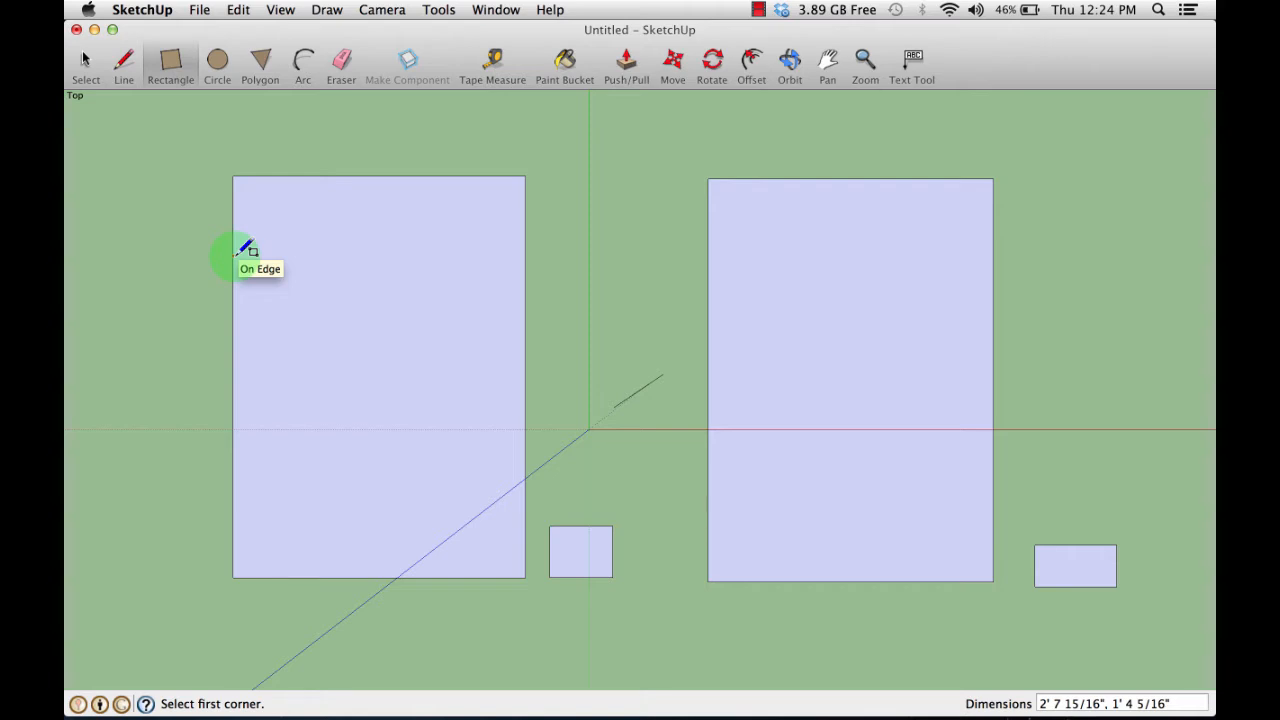
# Draw two tall notch rectangles inside the left block along its left and right edges.
pyautogui.click(234, 256)
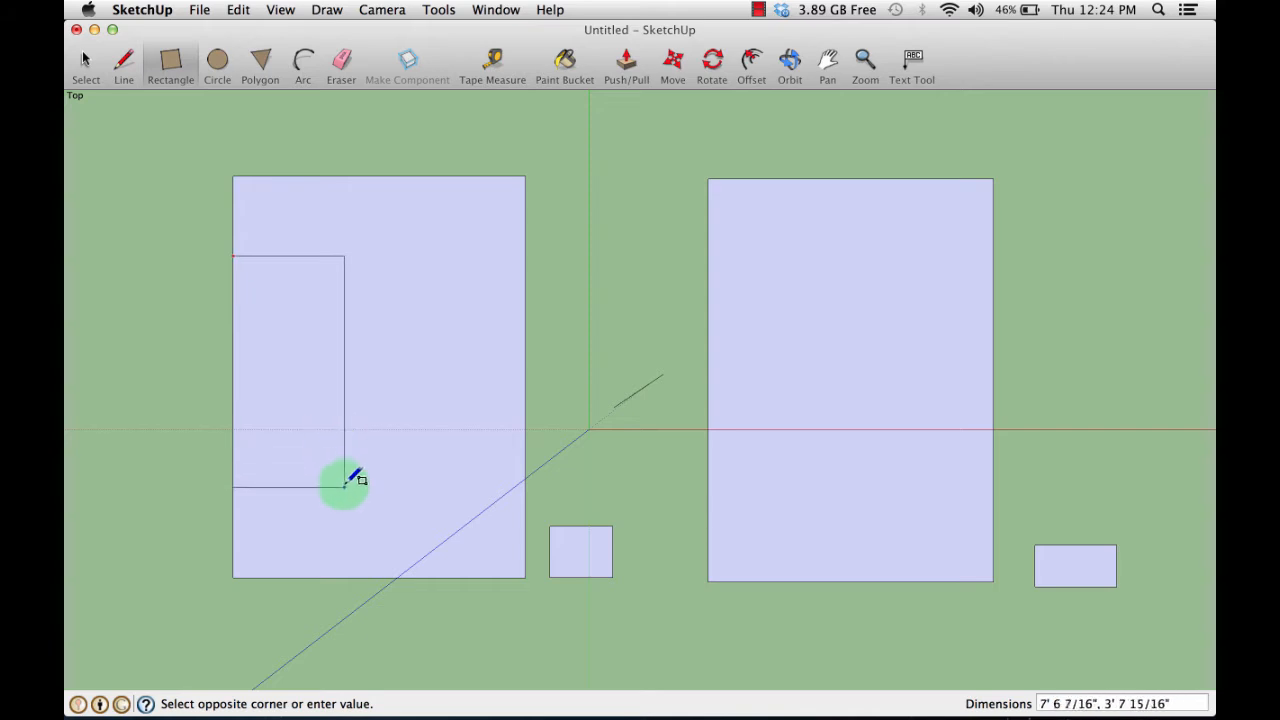
pyautogui.click(340, 517)
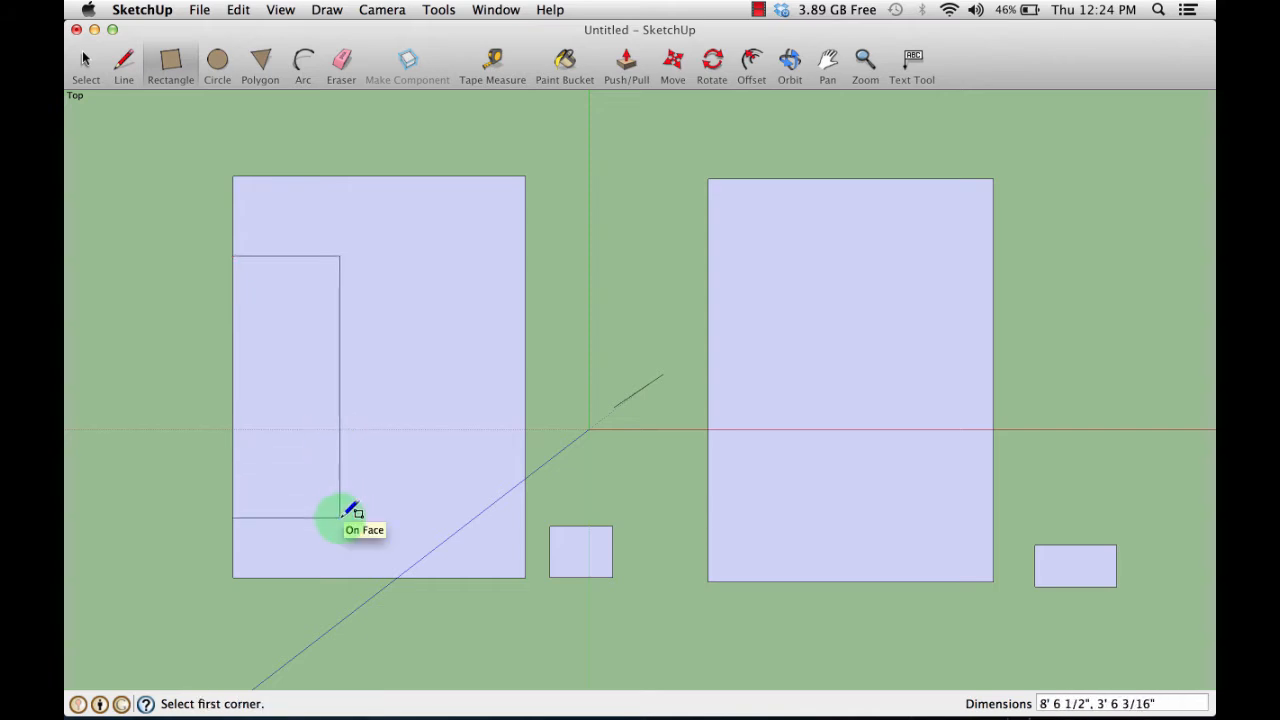
pyautogui.click(526, 258)
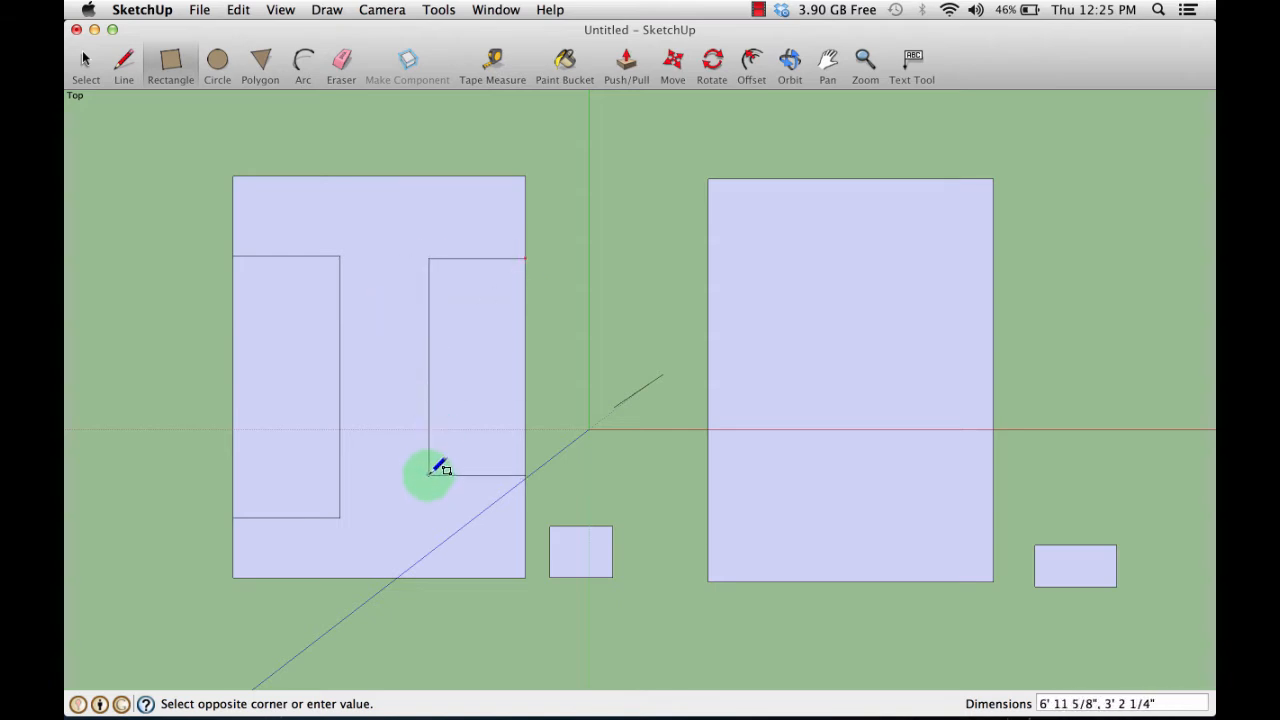
pyautogui.click(416, 516)
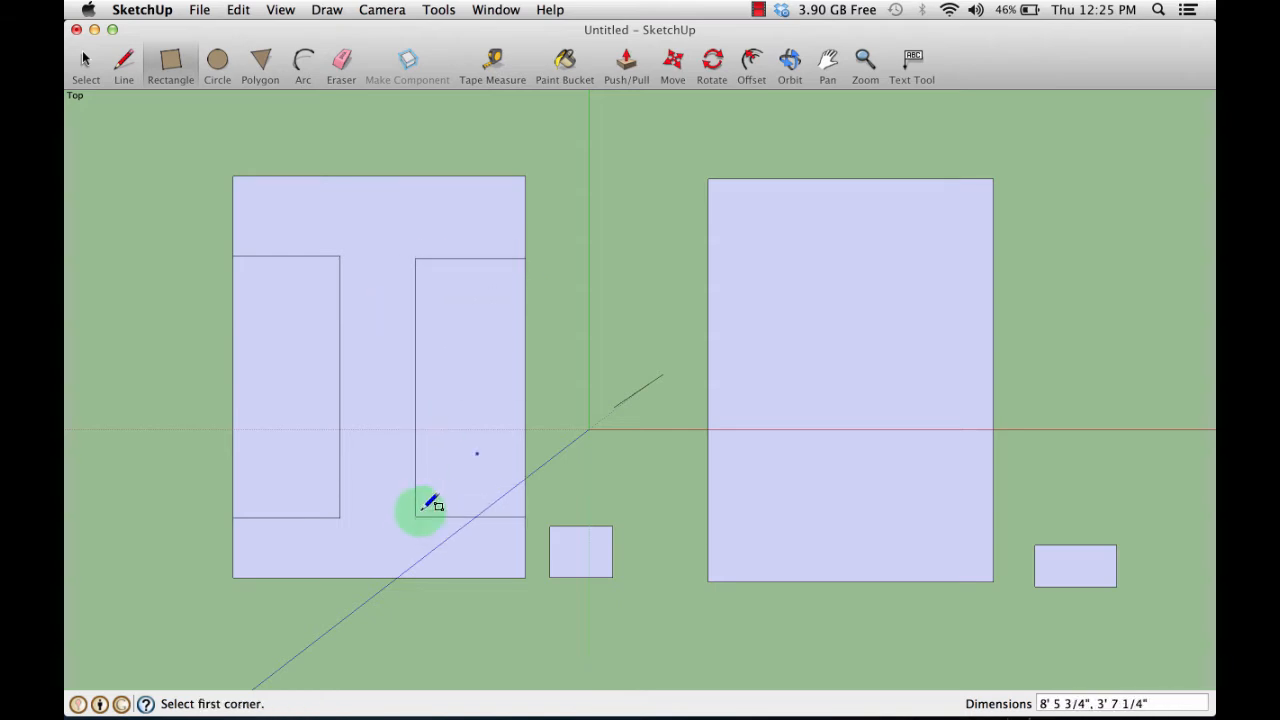
# Draw the E's upper and lower opening rectangles against the right block's right edge.
pyautogui.click(993, 233)
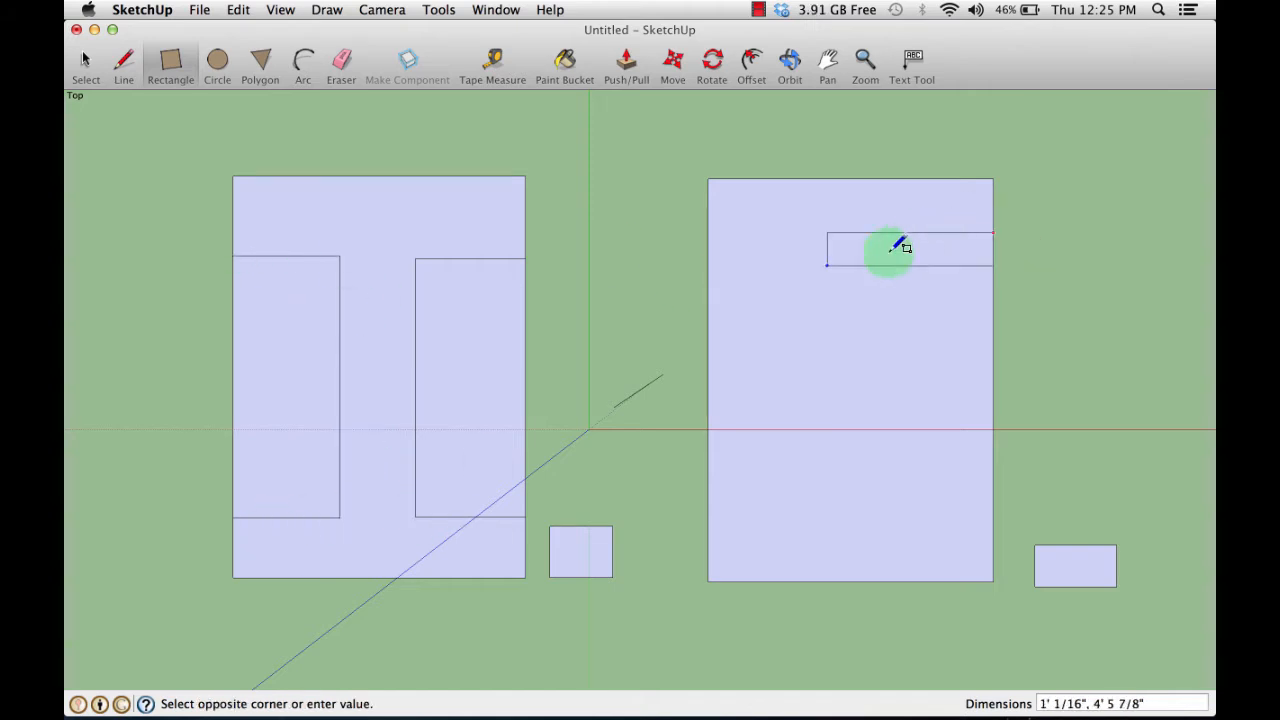
pyautogui.click(781, 353)
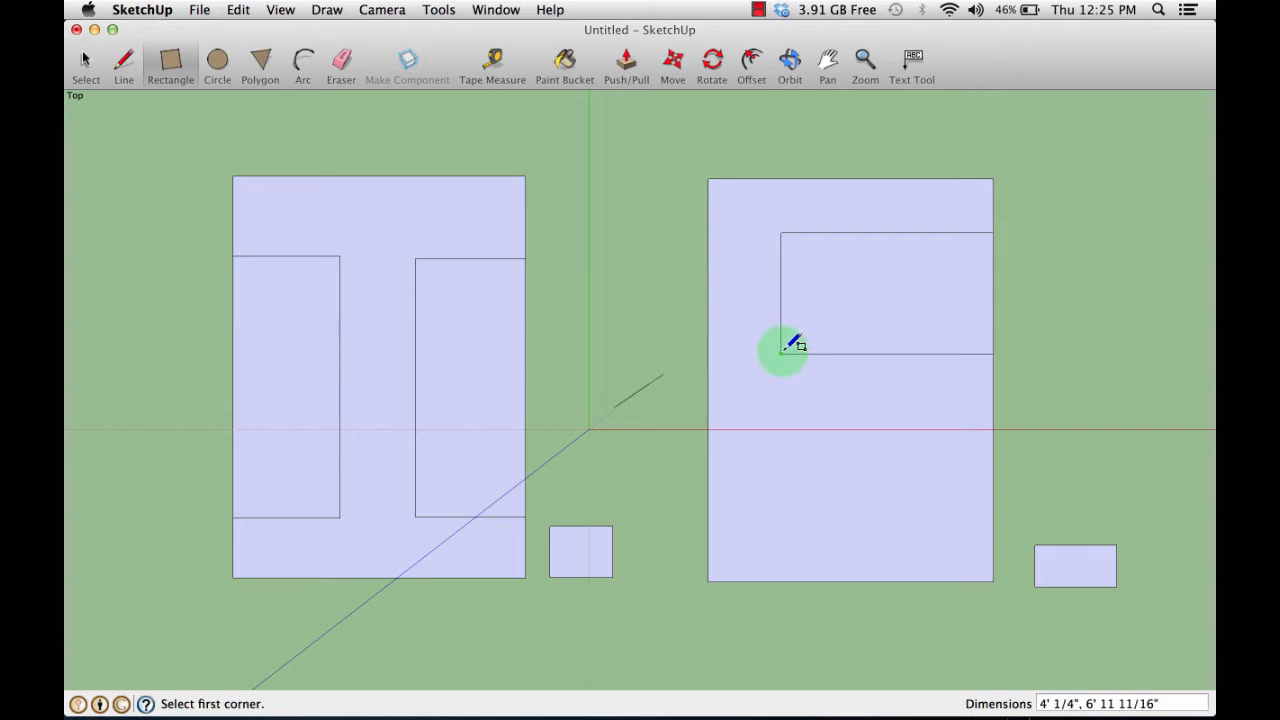
pyautogui.click(993, 411)
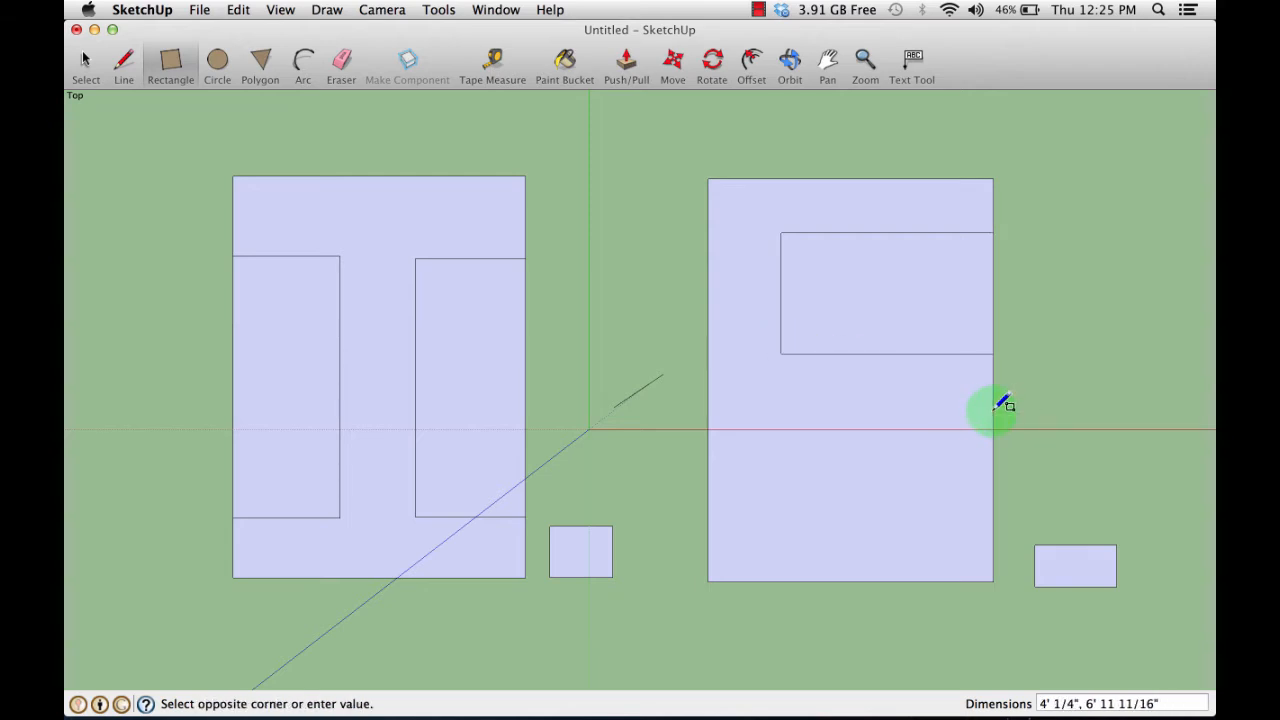
pyautogui.click(776, 521)
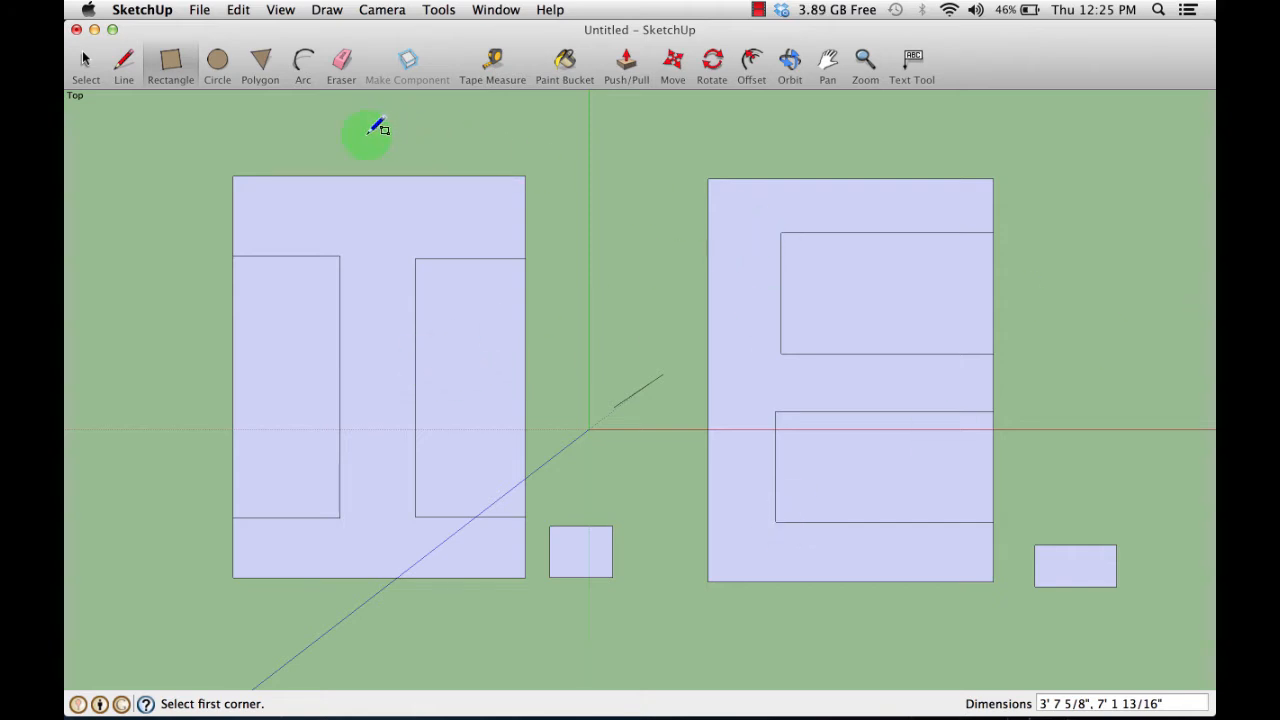
# Erase the outer notch edges on the I and E, undoing the accidental E face deletion.
pyautogui.click(346, 60)
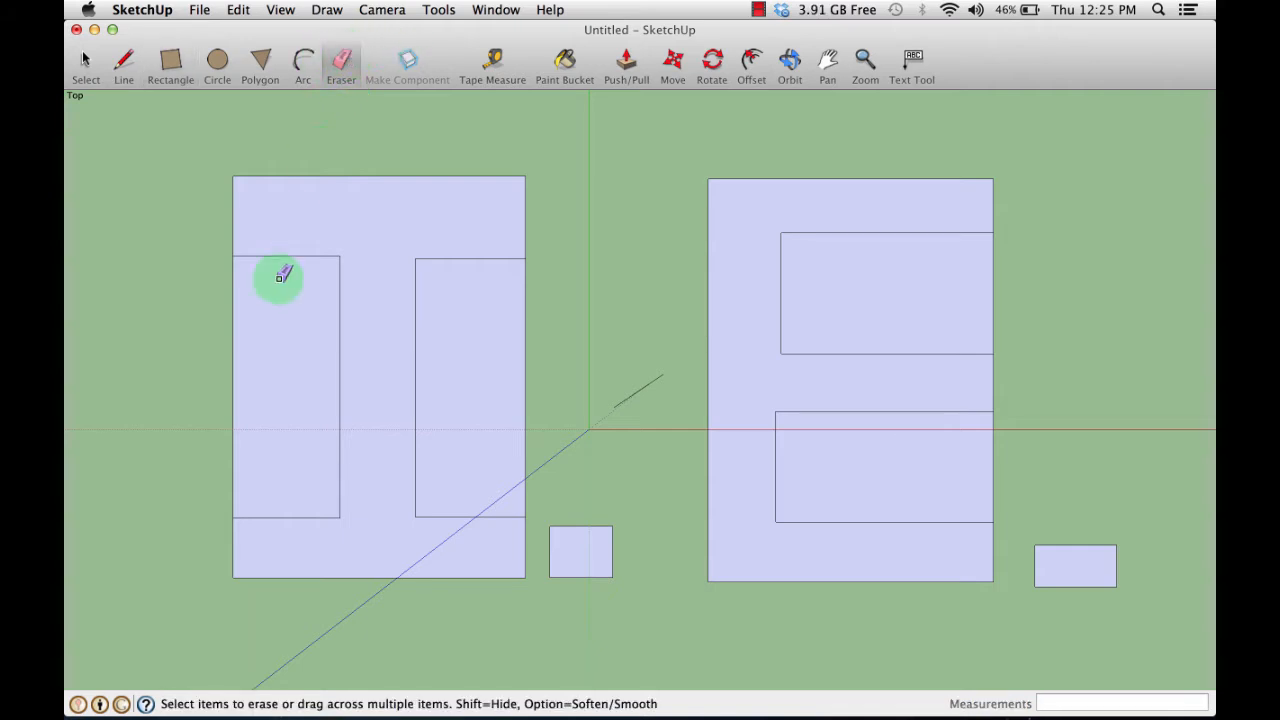
pyautogui.click(234, 314)
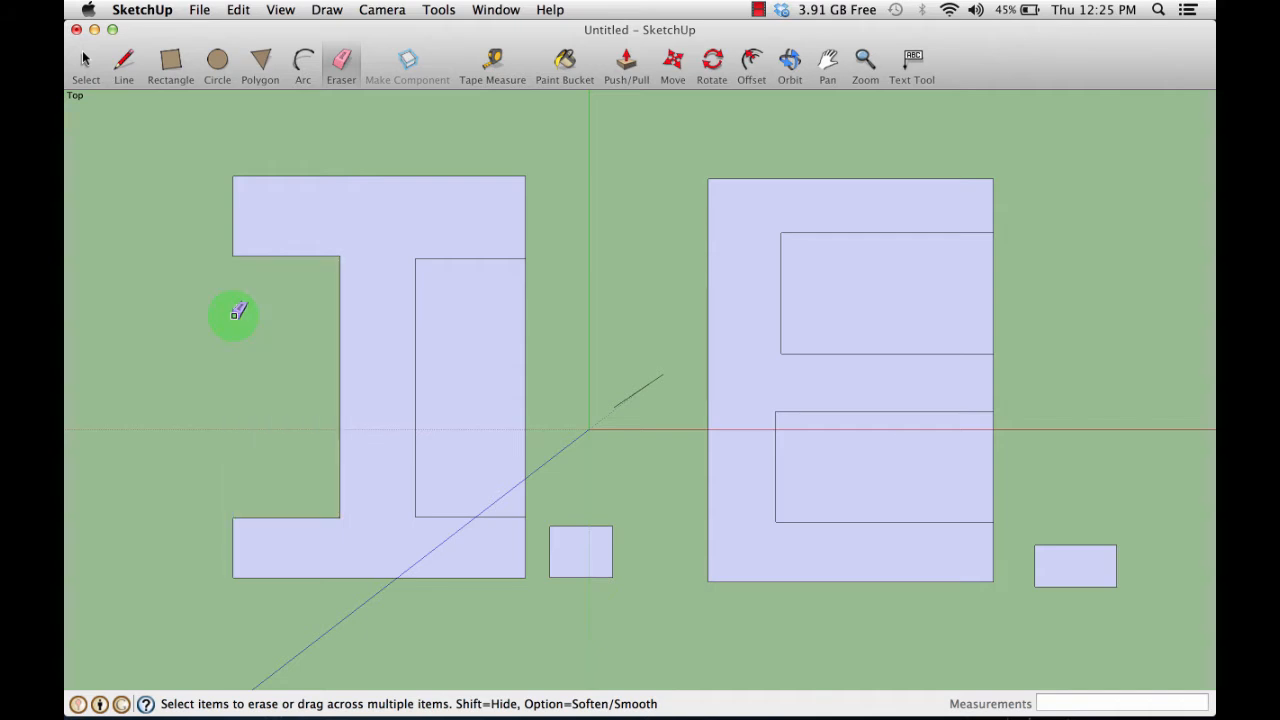
pyautogui.click(526, 358)
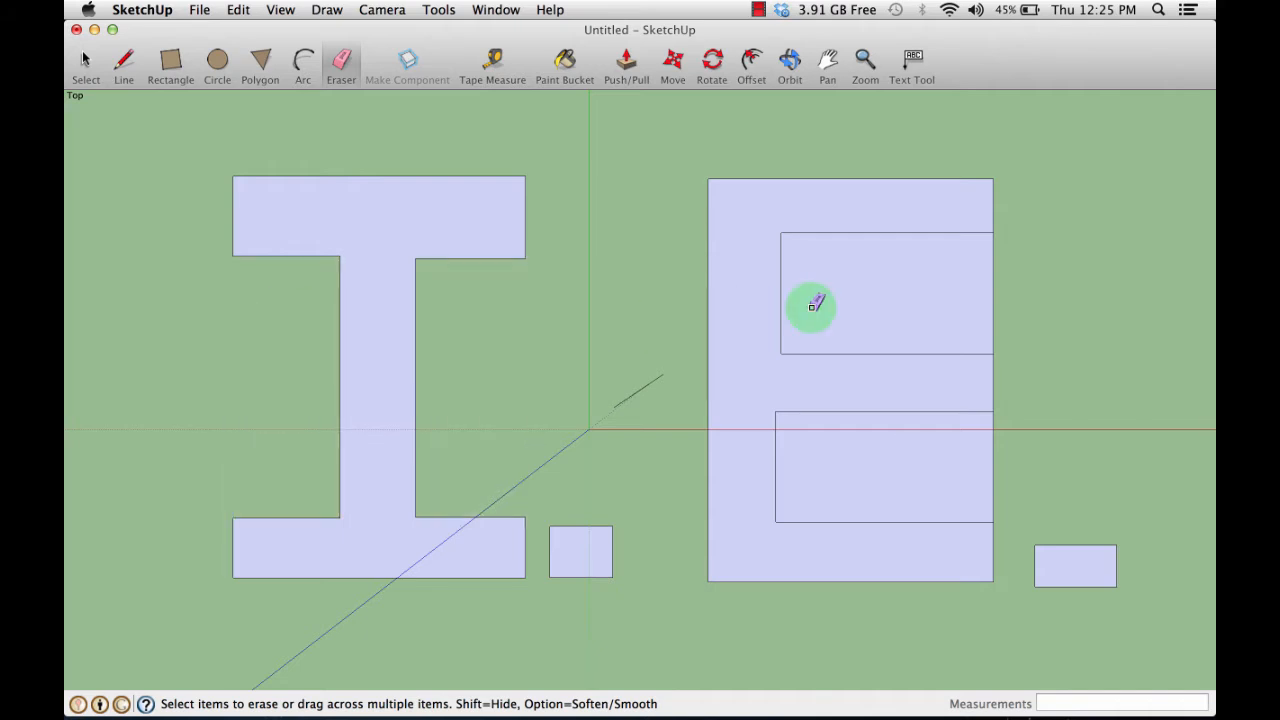
pyautogui.click(995, 289)
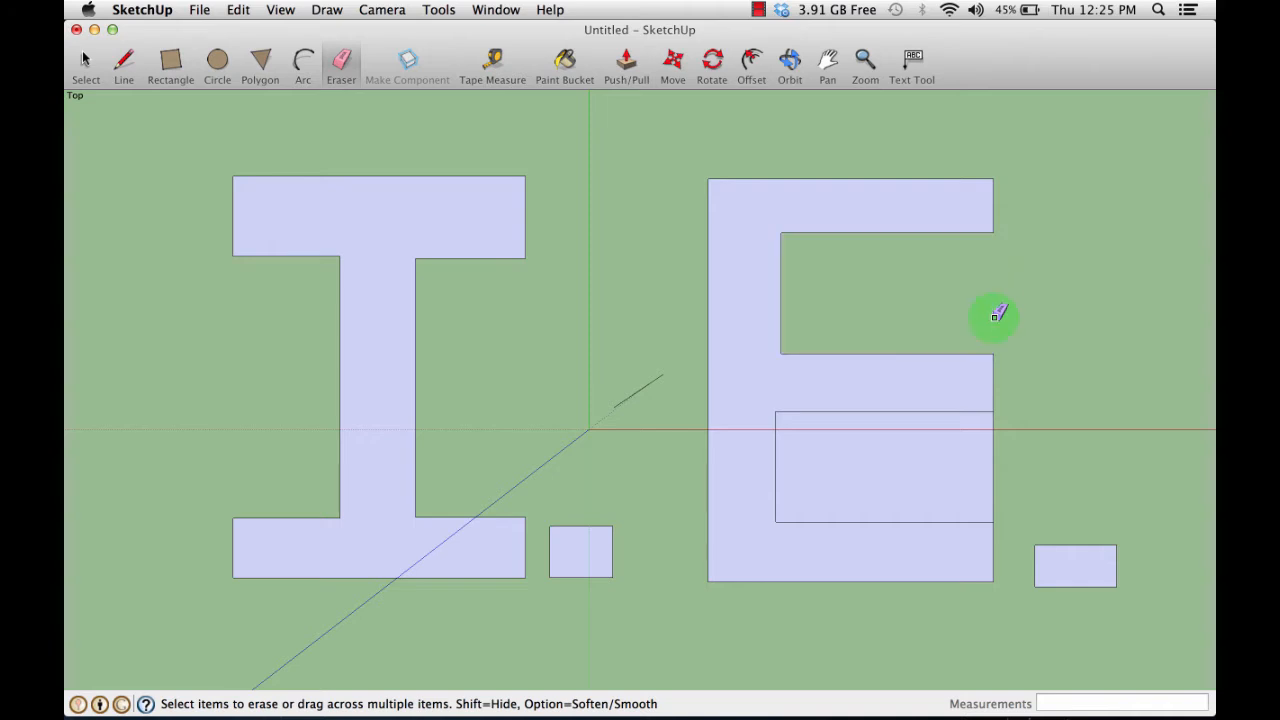
pyautogui.click(995, 450)
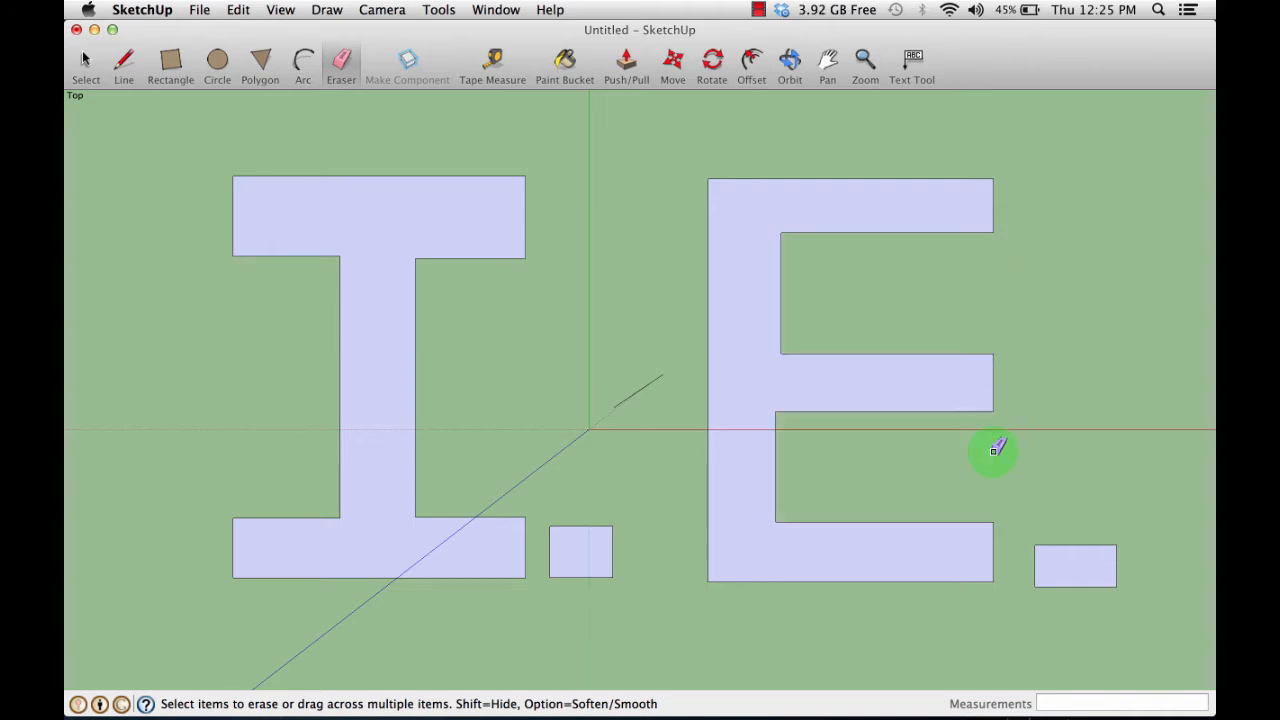
pyautogui.click(993, 388)
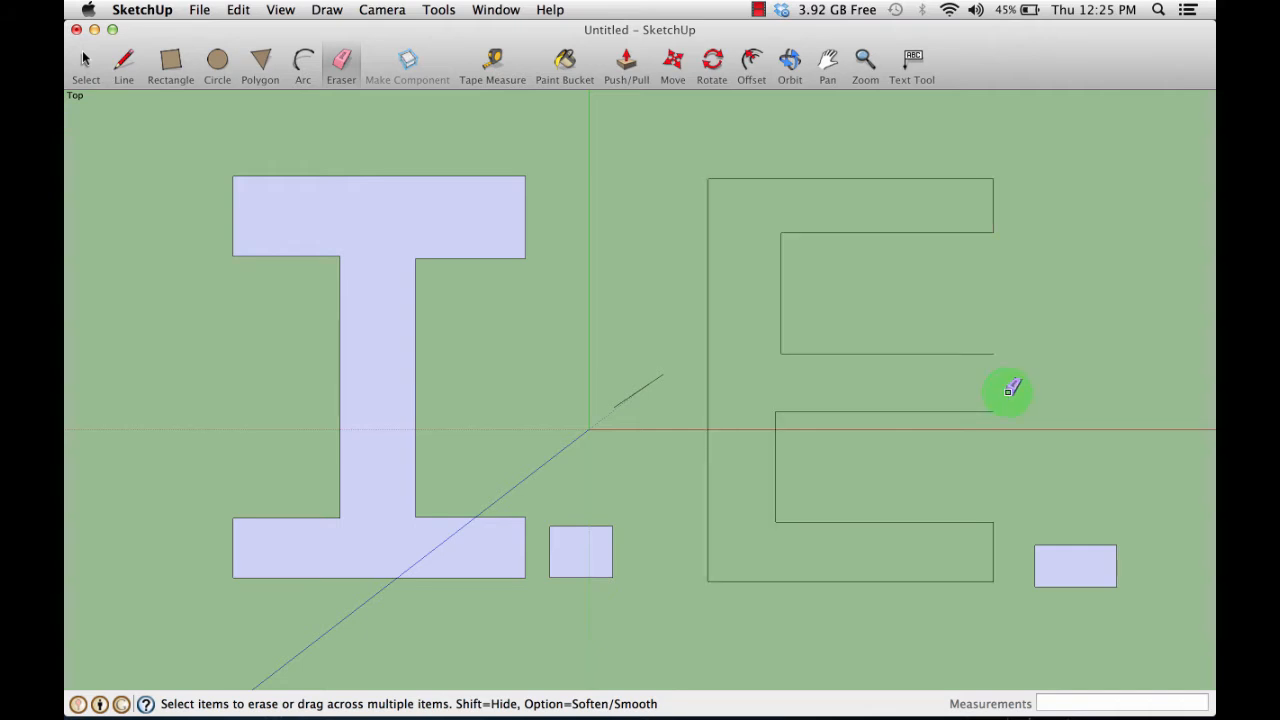
pyautogui.press('super+z')
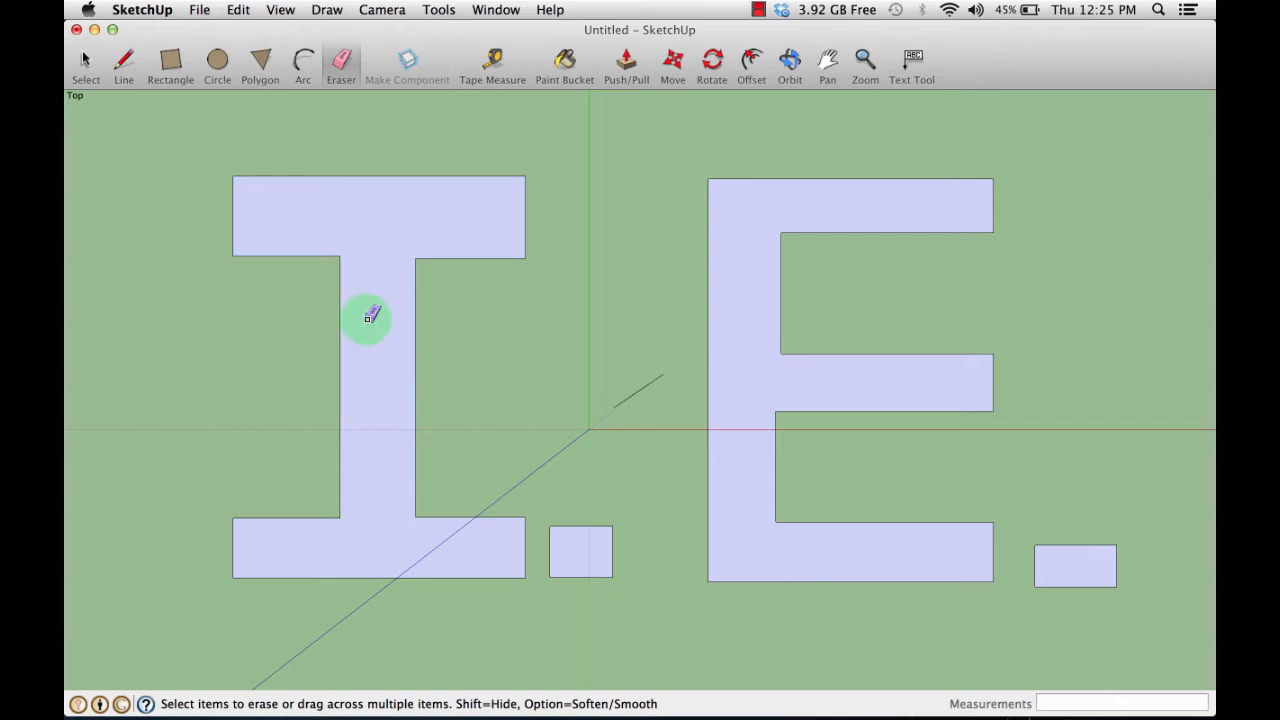
# Orbit from Top view into a perspective showing the flat I.E. letters beside the figure.
pyautogui.click(791, 62)
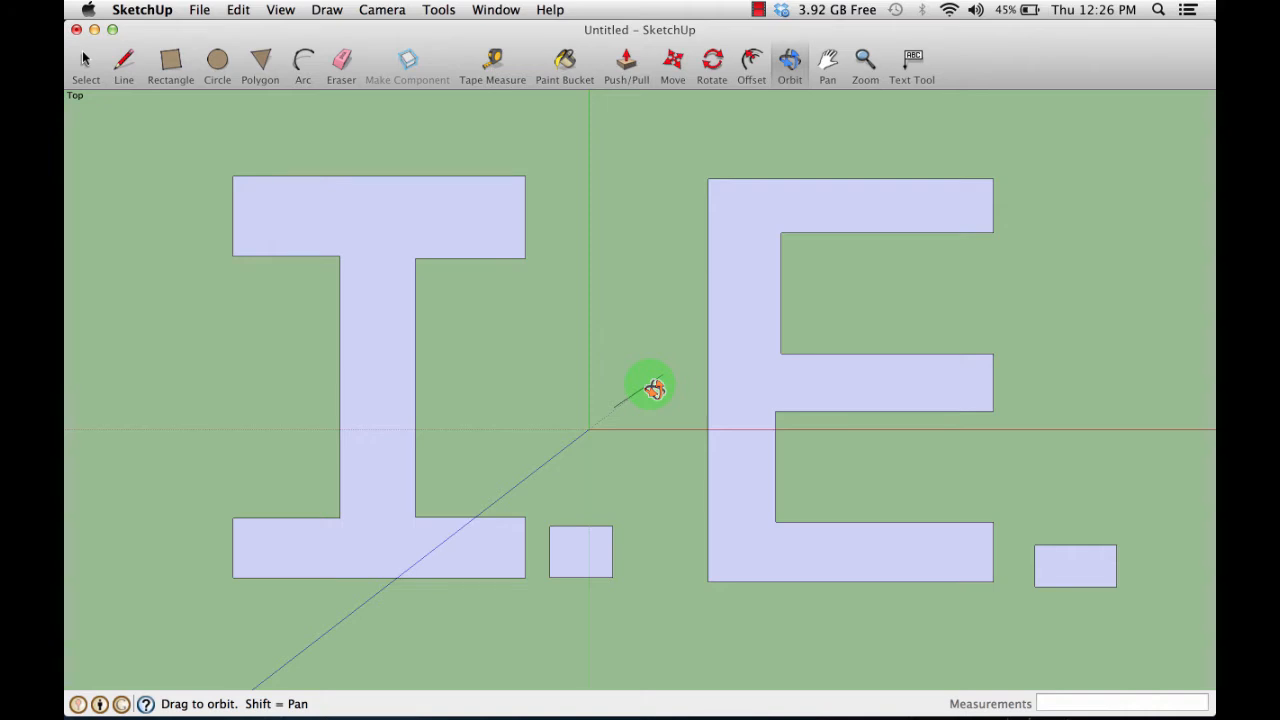
pyautogui.moveTo(653, 388); pyautogui.dragTo(682, 130)
pyautogui.moveTo(709, 388); pyautogui.dragTo(712, 195)
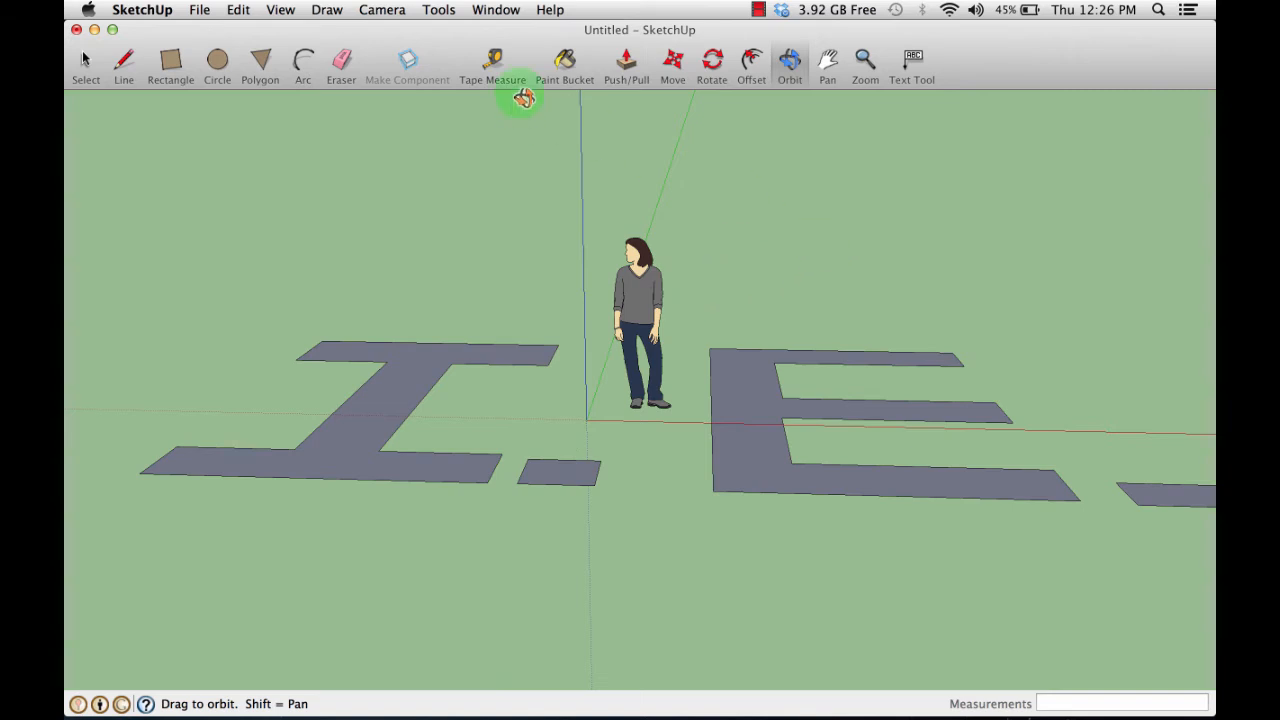
# Push/pull the I and its period square up into solid blocks.
pyautogui.click(627, 68)
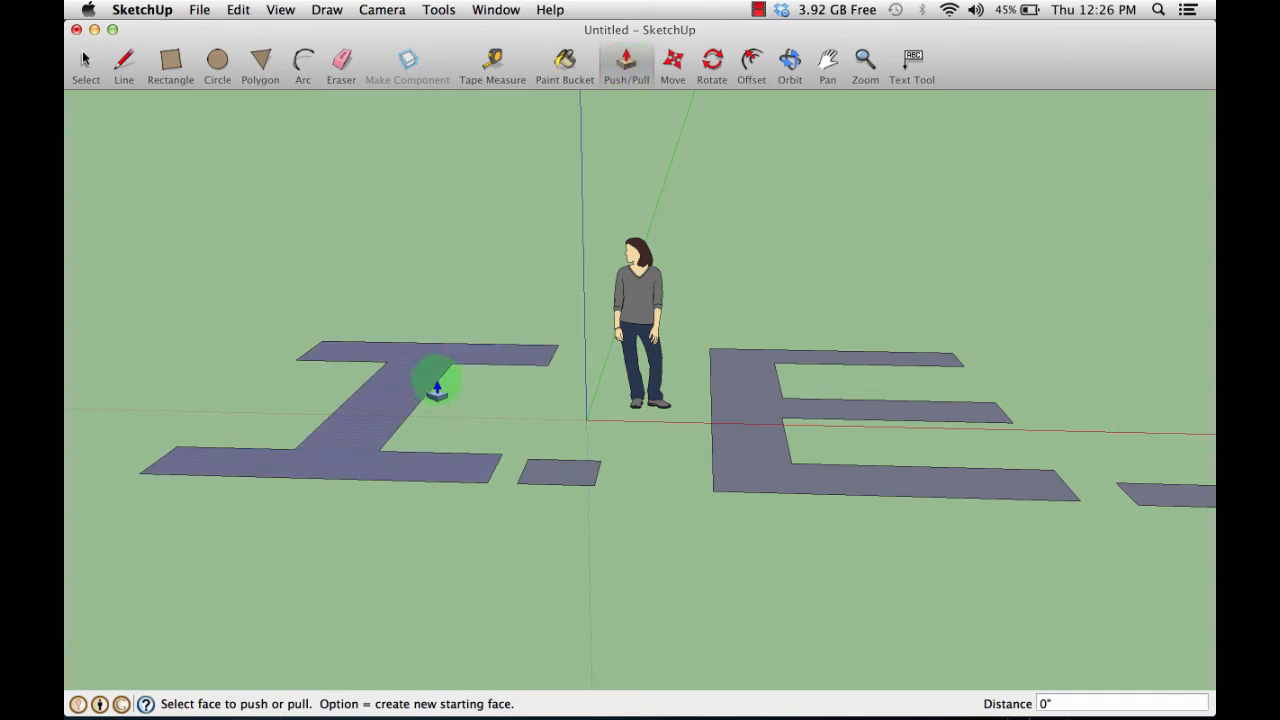
pyautogui.click(400, 405)
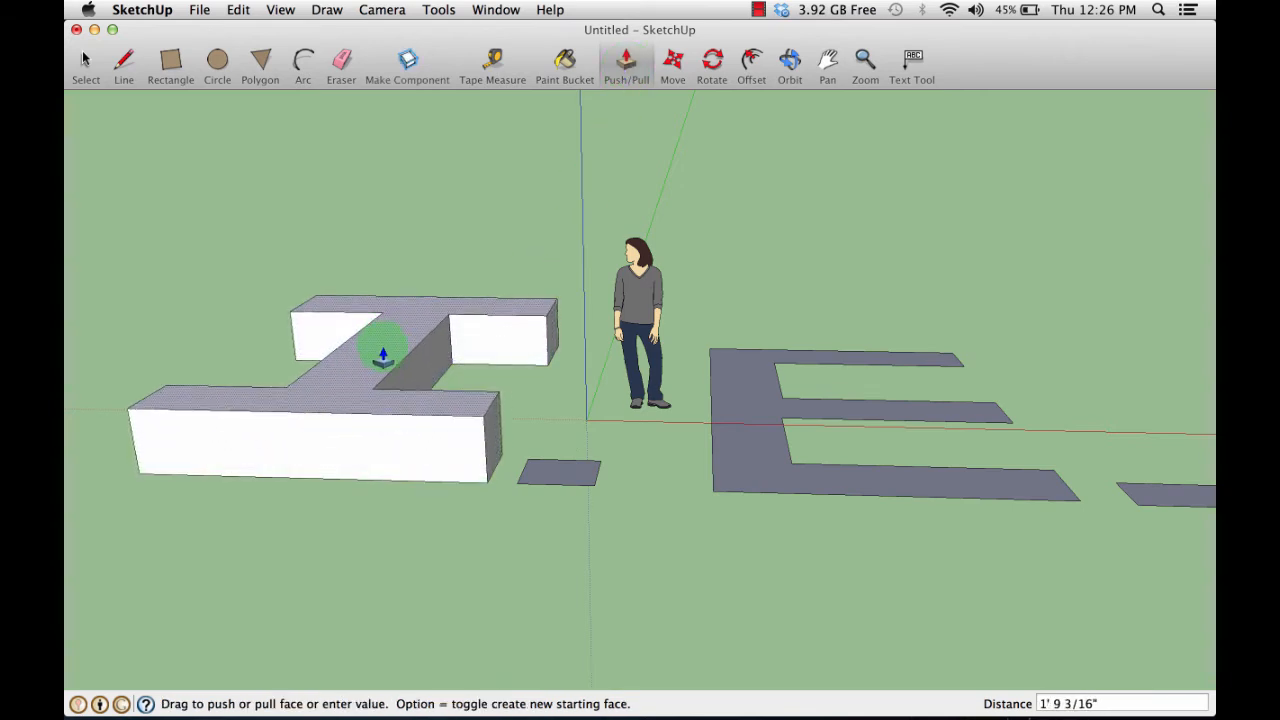
pyautogui.click(371, 290)
pyautogui.click(526, 478)
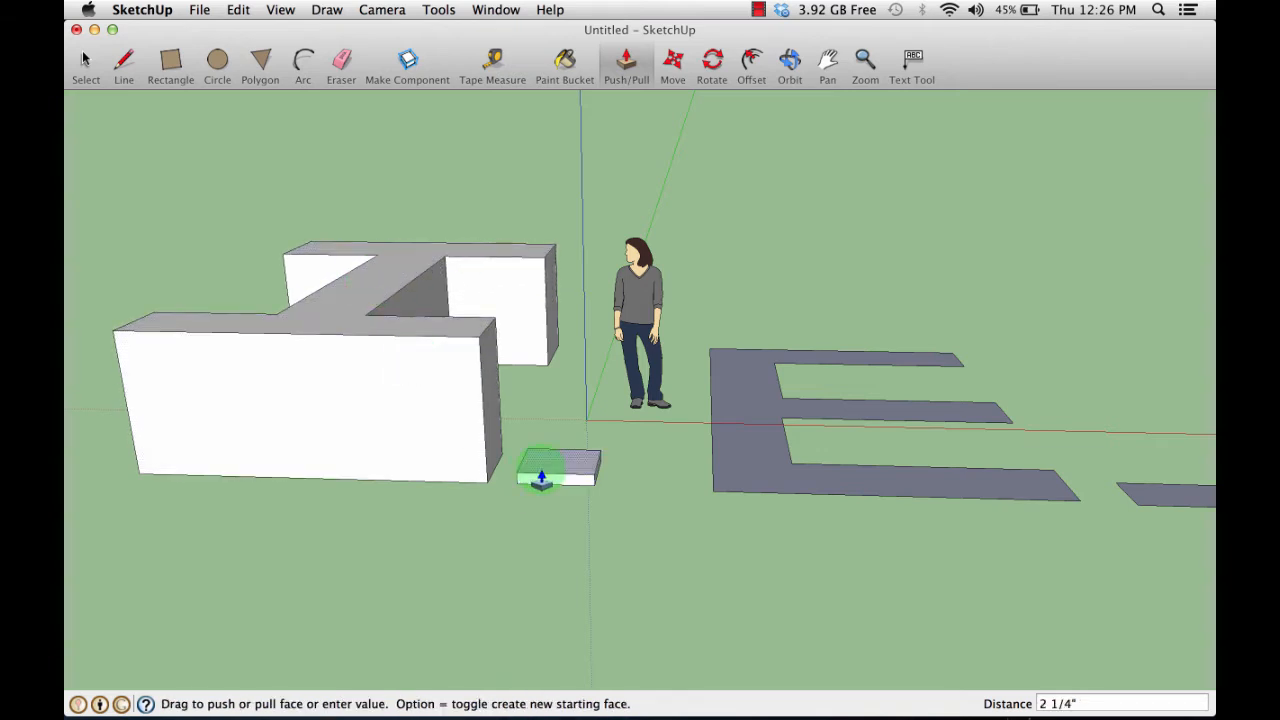
pyautogui.click(538, 339)
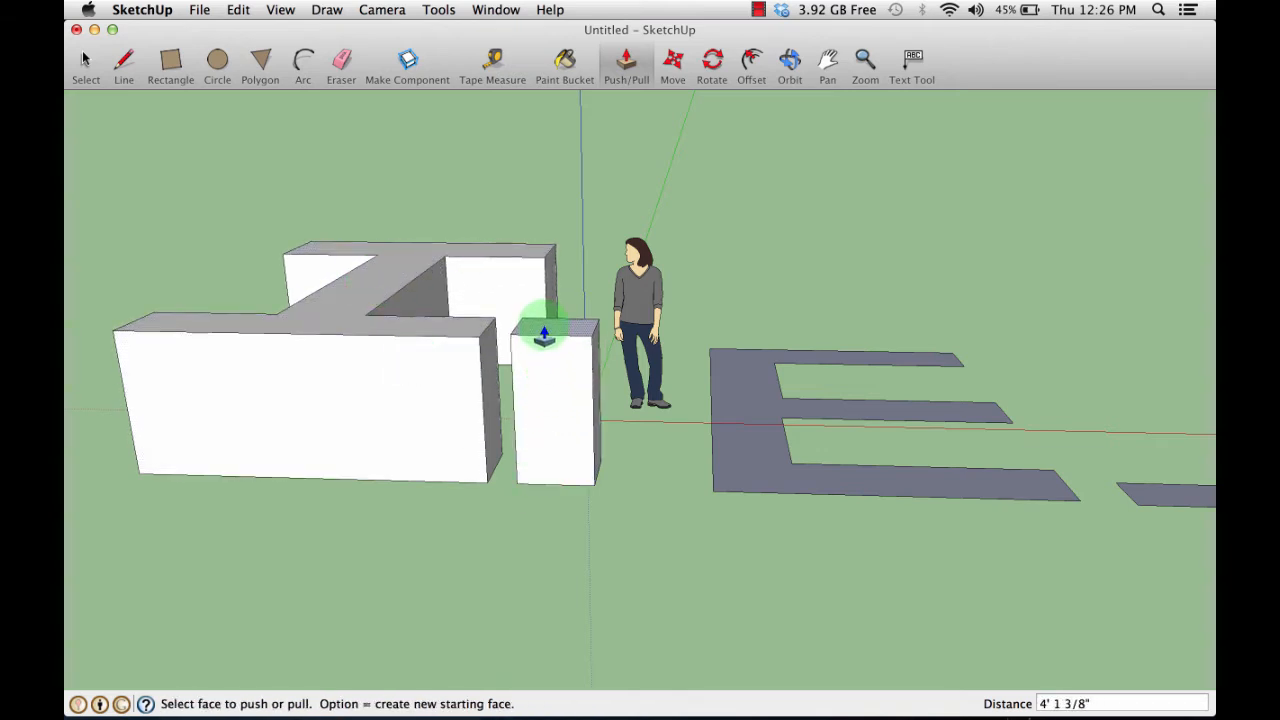
# Raise the E and the second period square into solid blocks.
pyautogui.click(726, 430)
pyautogui.click(740, 320)
pyautogui.click(1148, 494)
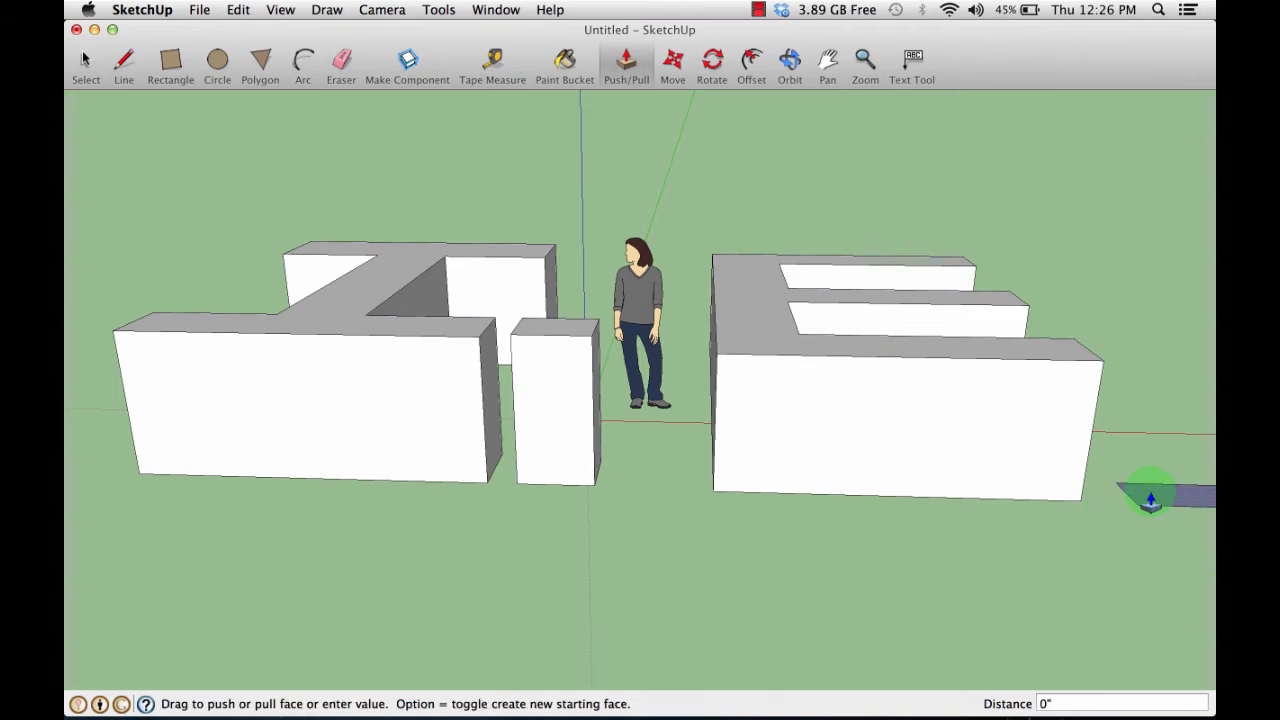
pyautogui.click(1120, 338)
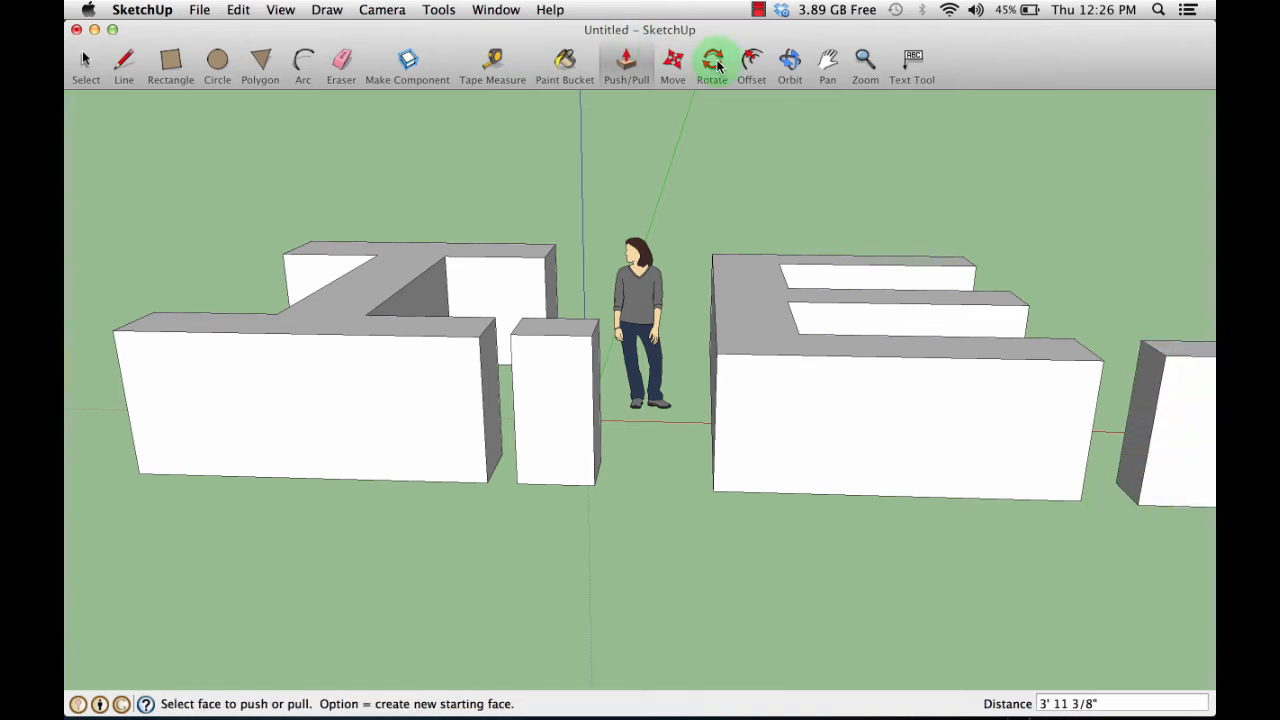
pyautogui.click(791, 70)
# Orbit around the extruded letters from several angles, ending on a raised front view.
pyautogui.moveTo(718, 208); pyautogui.dragTo(846, 471)
pyautogui.moveTo(655, 367); pyautogui.dragTo(846, 269)
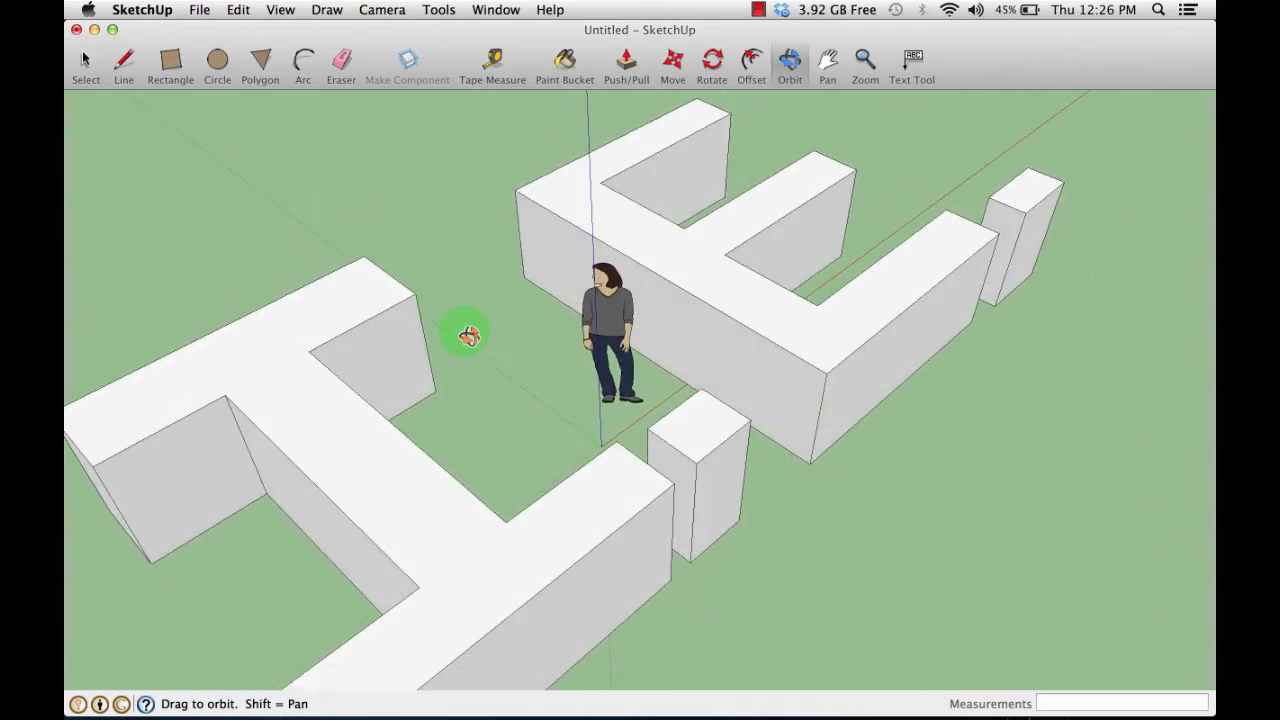
pyautogui.moveTo(466, 334); pyautogui.dragTo(689, 162)
pyautogui.moveTo(480, 329); pyautogui.dragTo(664, 434)
pyautogui.moveTo(560, 369); pyautogui.dragTo(903, 420)
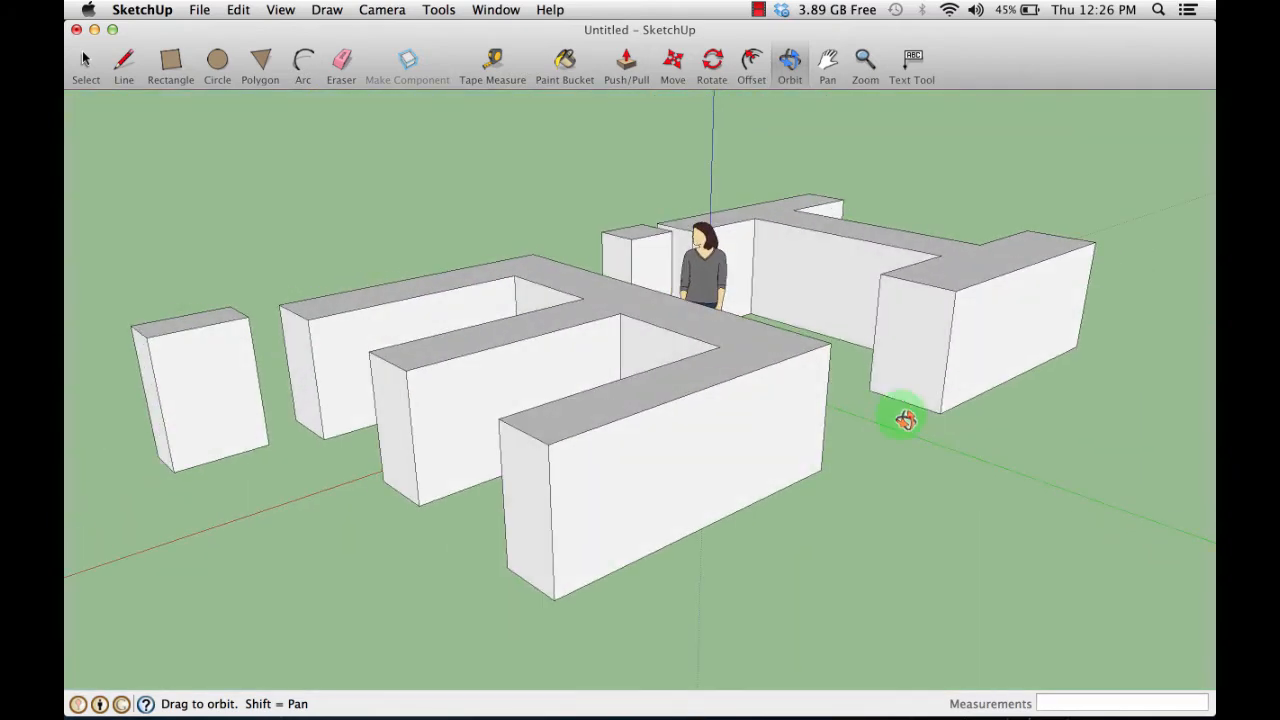
pyautogui.moveTo(457, 300); pyautogui.dragTo(832, 383)
pyautogui.moveTo(380, 349); pyautogui.dragTo(800, 366)
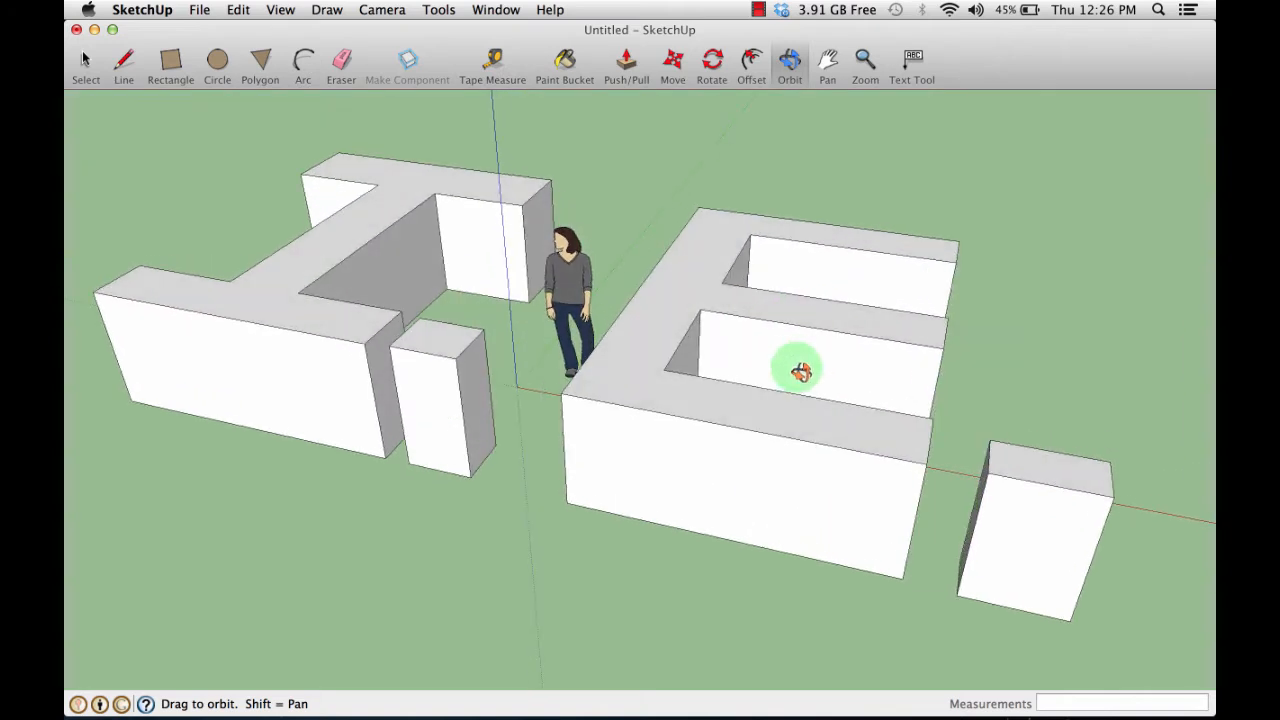
pyautogui.moveTo(571, 377); pyautogui.dragTo(709, 434)
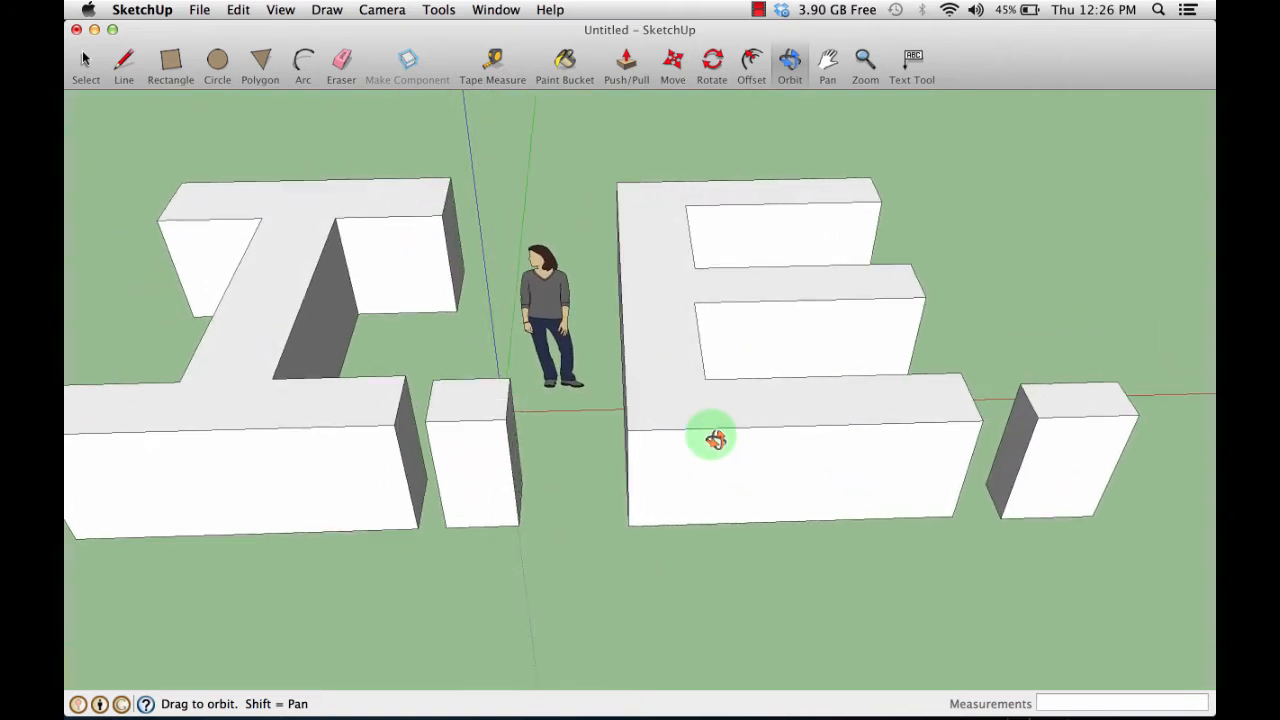
# Pan and zoom to centre the I.E. letters and scale figure in the window.
pyautogui.click(829, 68)
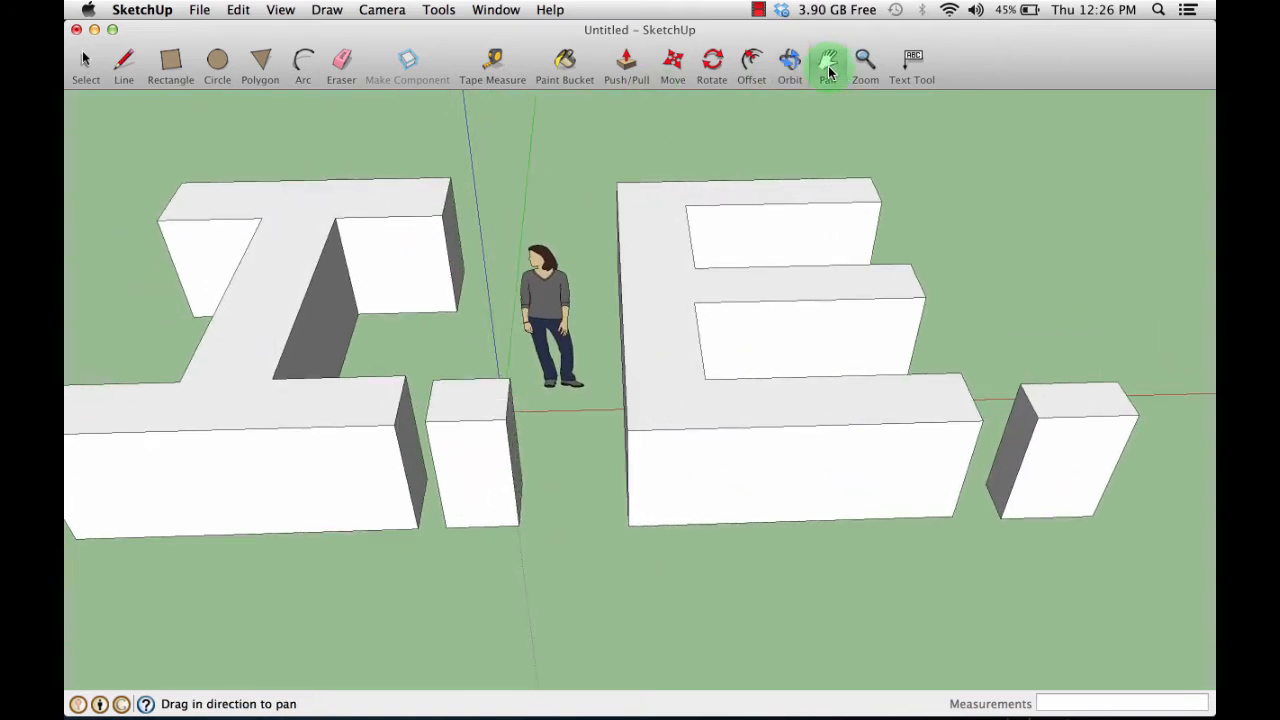
pyautogui.moveTo(503, 263); pyautogui.dragTo(563, 263)
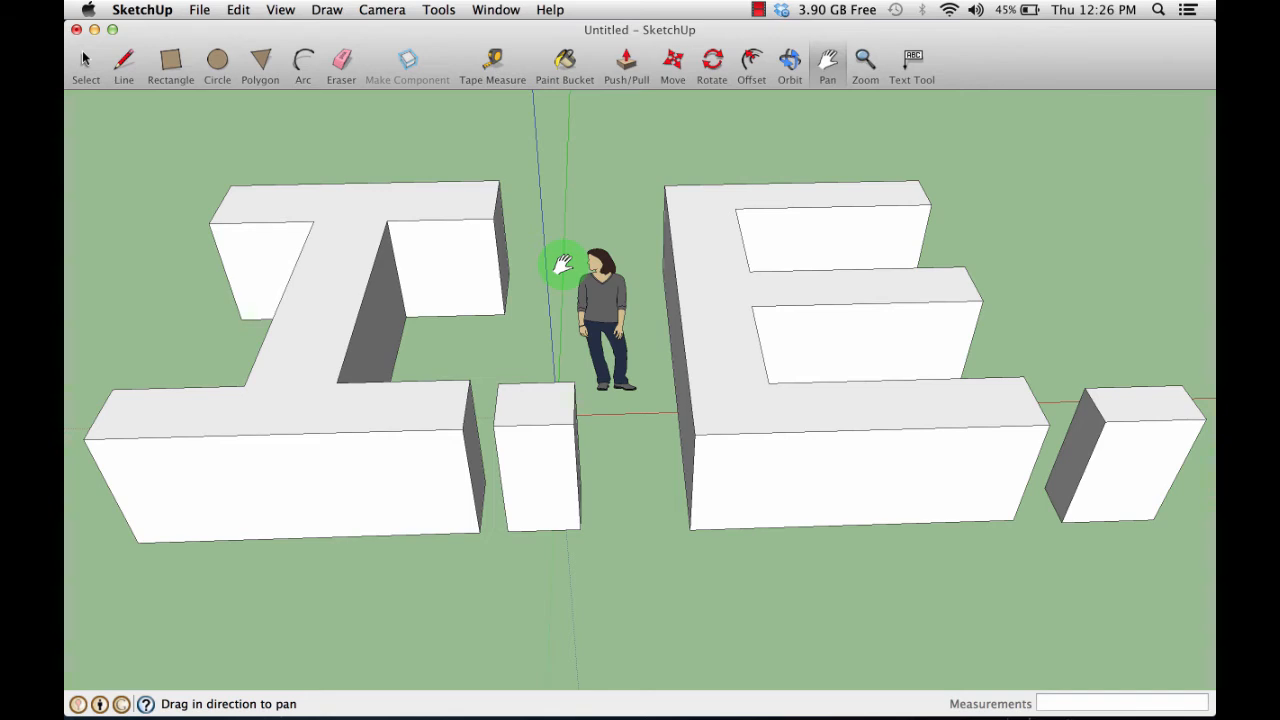
pyautogui.scroll(-5, 714, 189)
pyautogui.scroll(3, 716, 188)
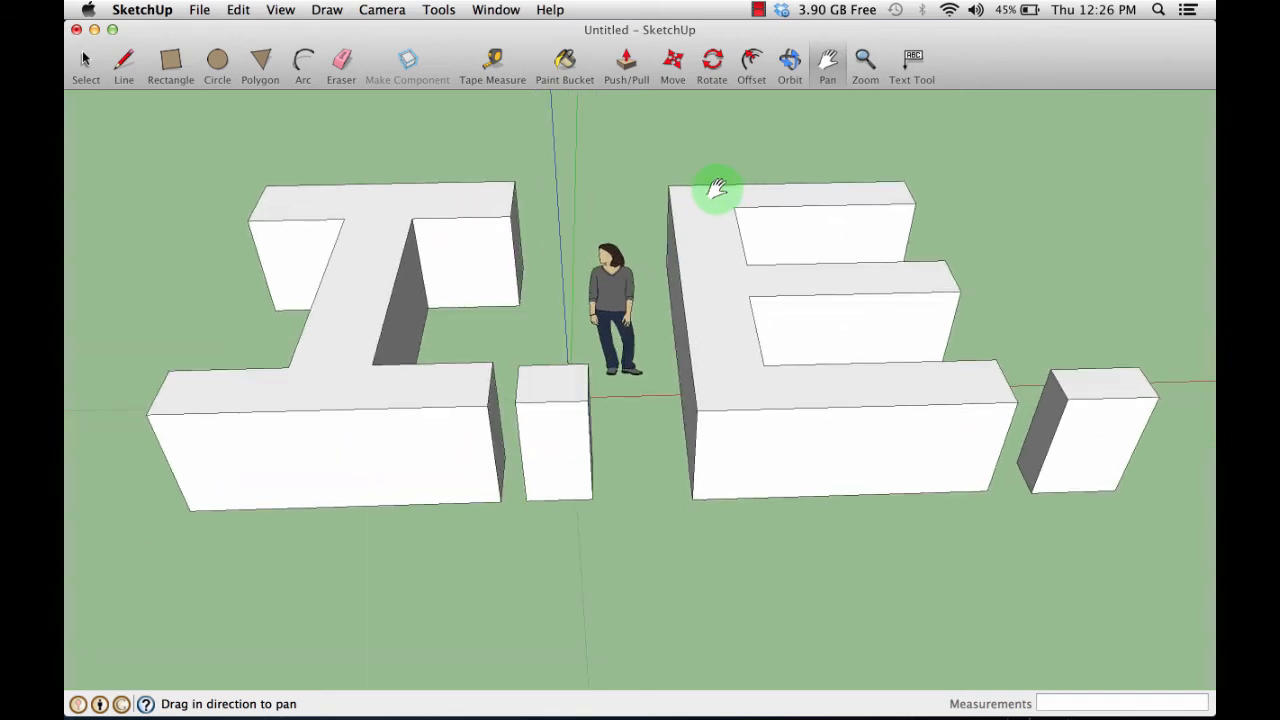
pyautogui.scroll(2, 716, 188)
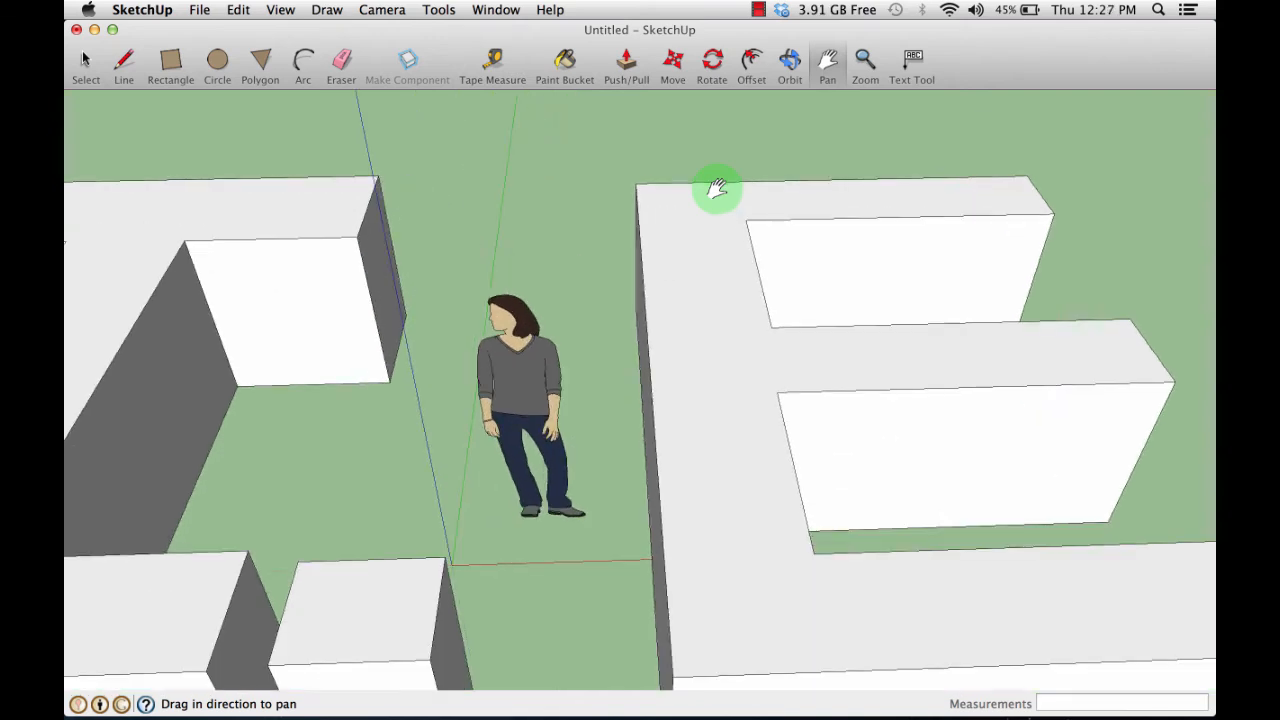
pyautogui.scroll(-4, 716, 188)
pyautogui.scroll(2, 716, 188)
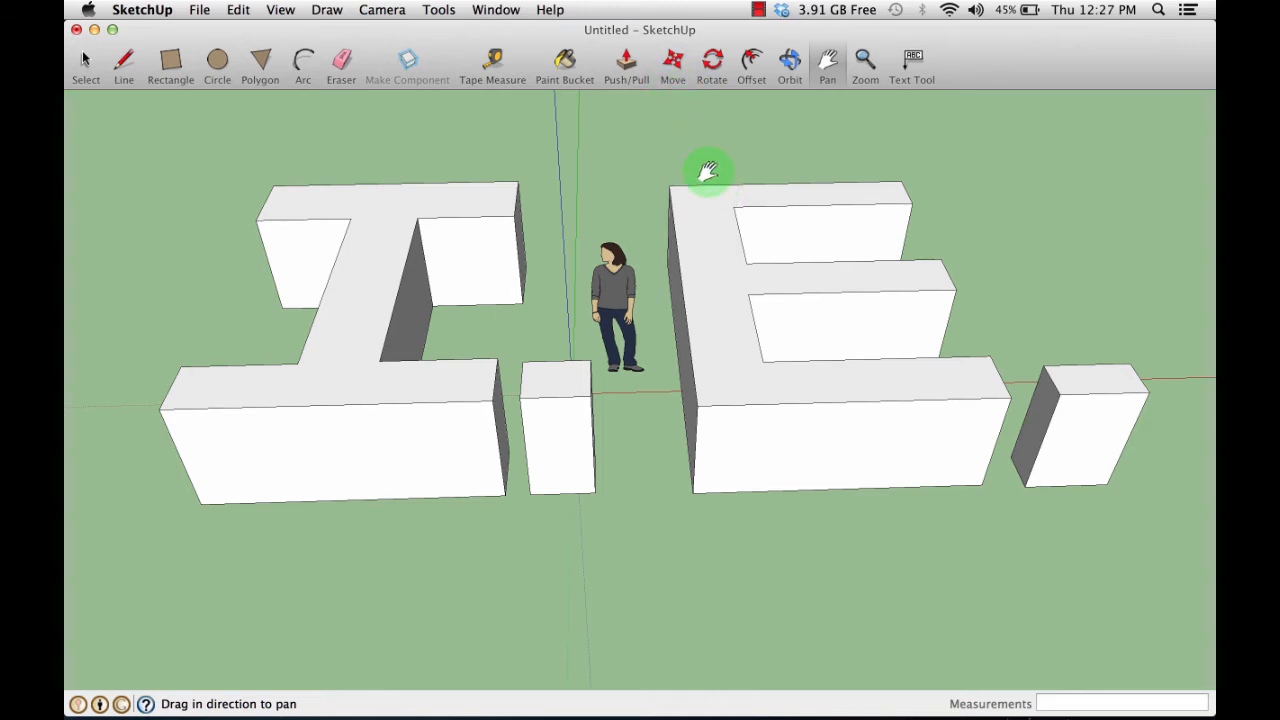
# Take the Paint Bucket and browse the crayon, spectrum and gray scale colour pickers.
pyautogui.click(566, 65)
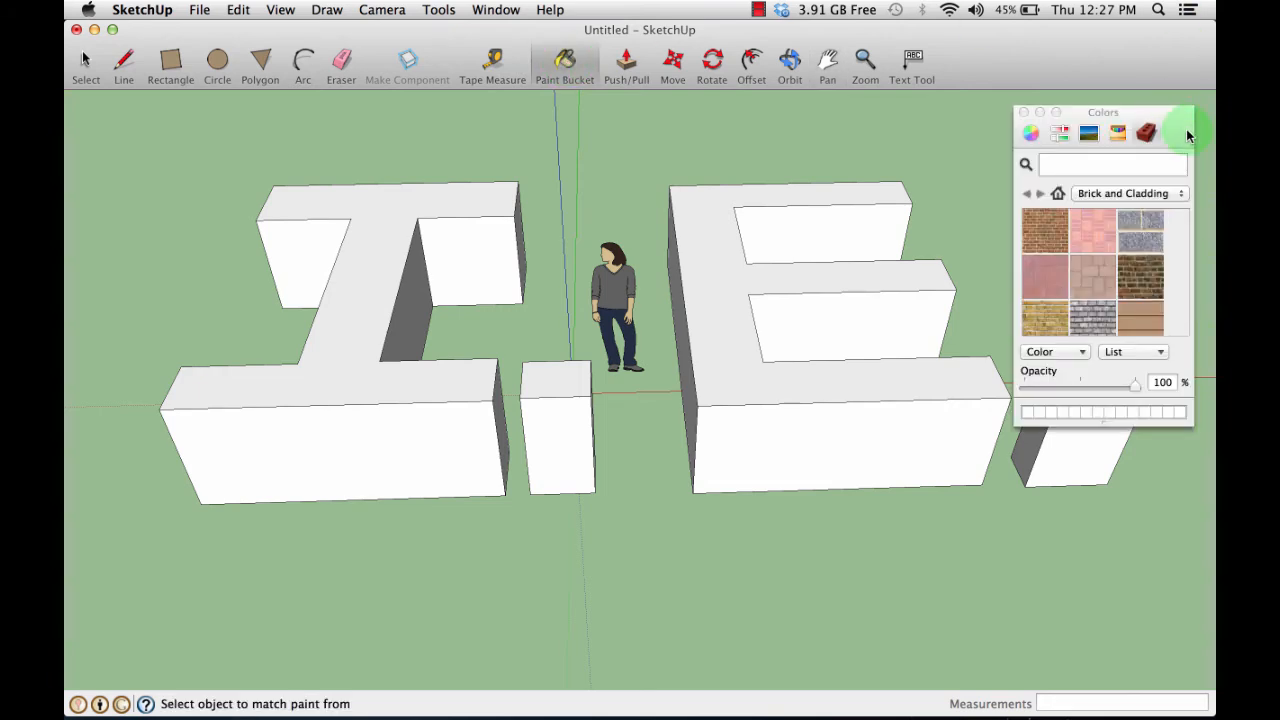
pyautogui.click(1117, 133)
pyautogui.click(1089, 133)
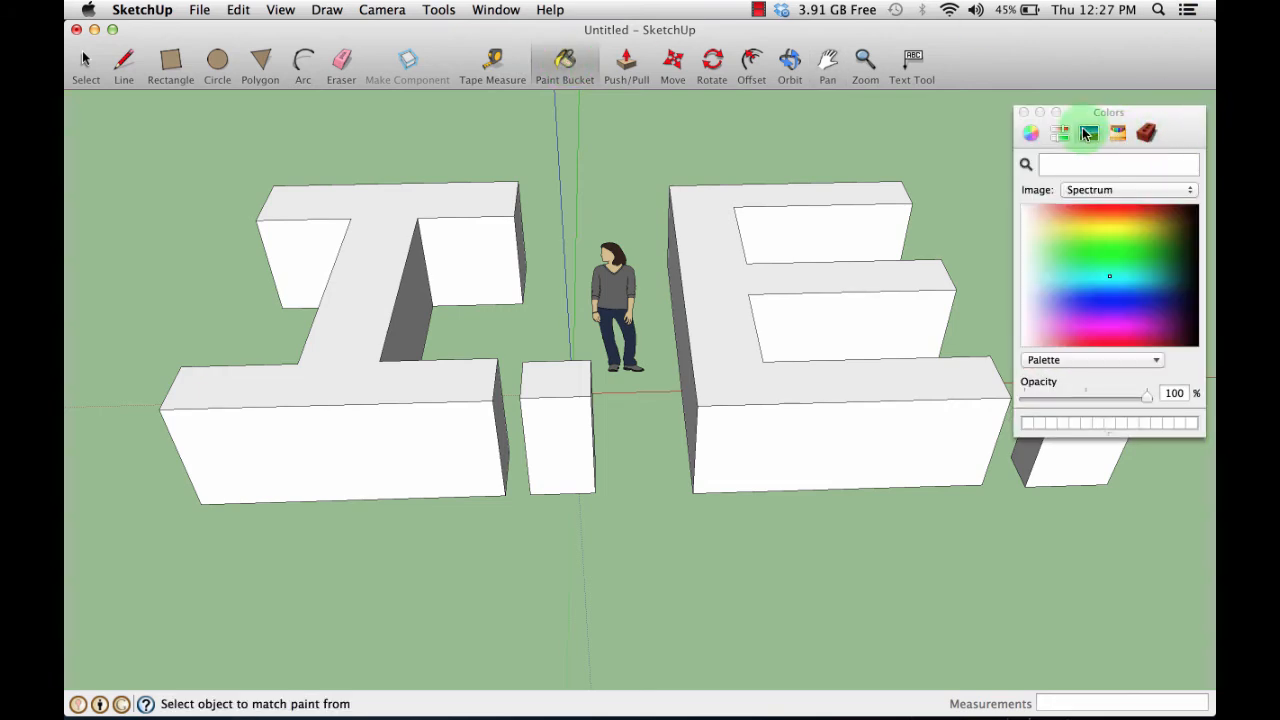
pyautogui.click(1060, 133)
pyautogui.click(1146, 133)
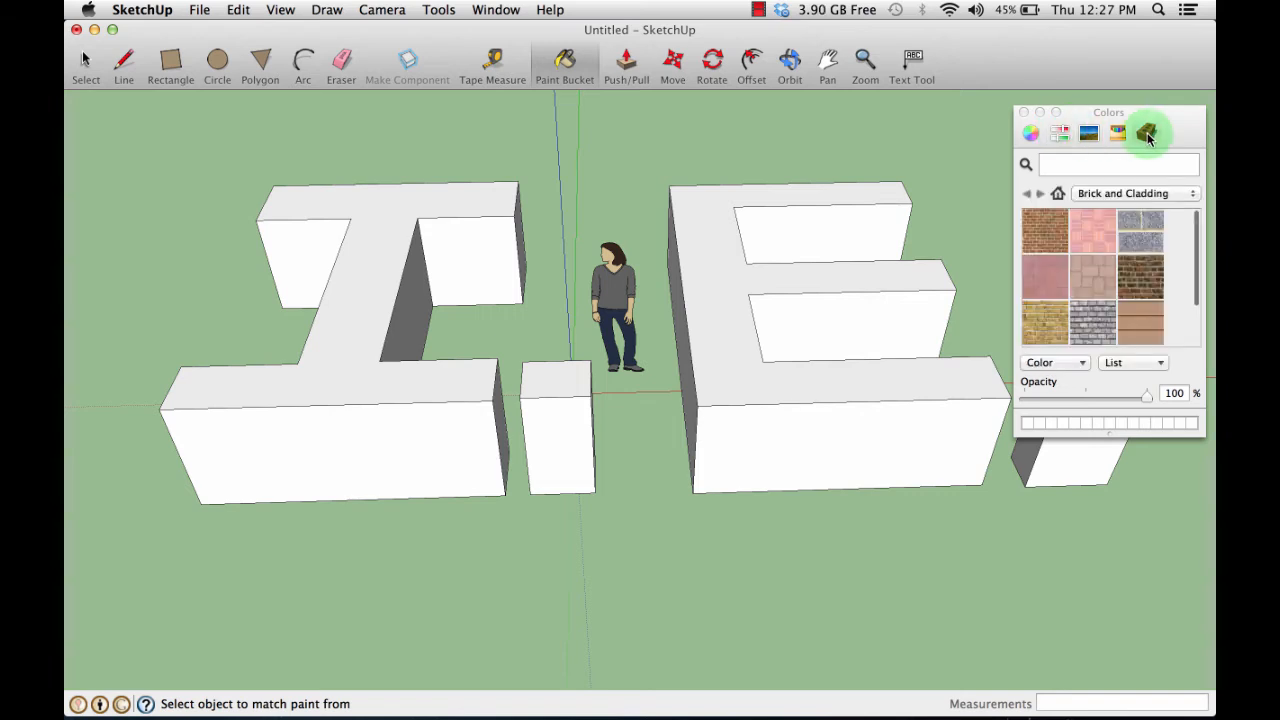
# Browse the Crayons and Metal collections, then pick the pink brick from Brick and Cladding.
pyautogui.click(1170, 194)
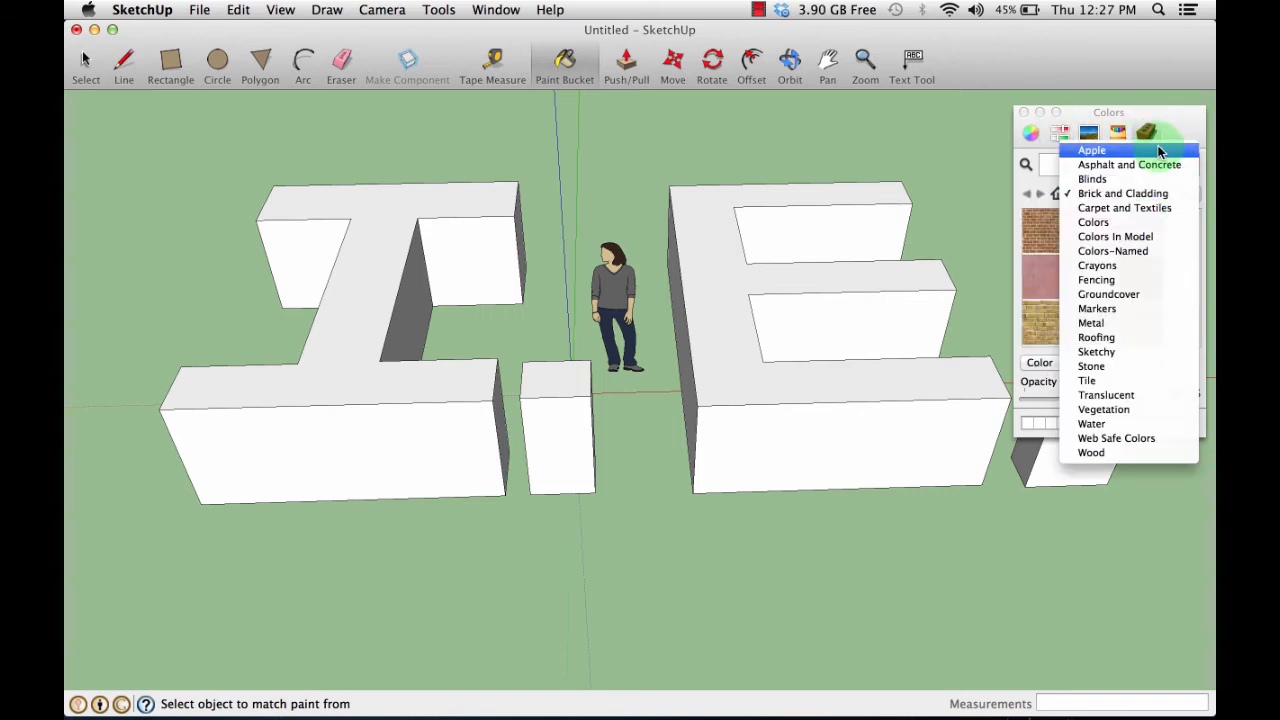
pyautogui.click(1178, 119)
pyautogui.click(1183, 195)
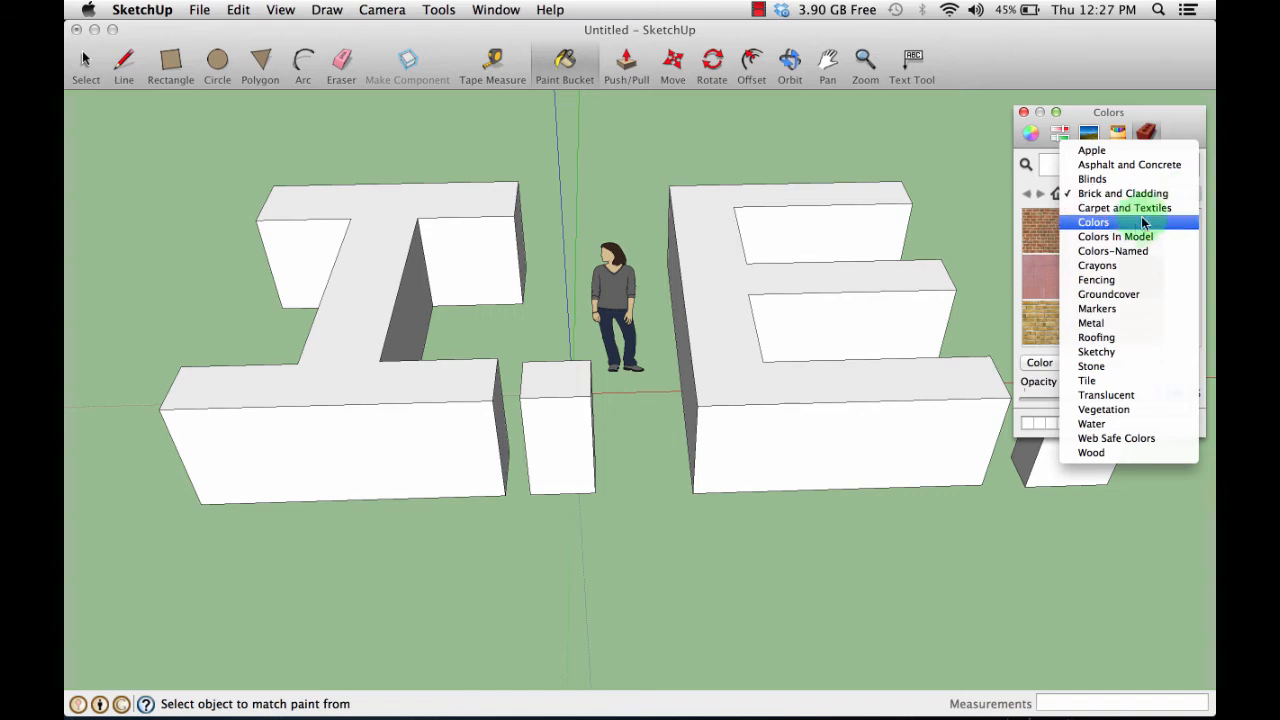
pyautogui.click(1127, 263)
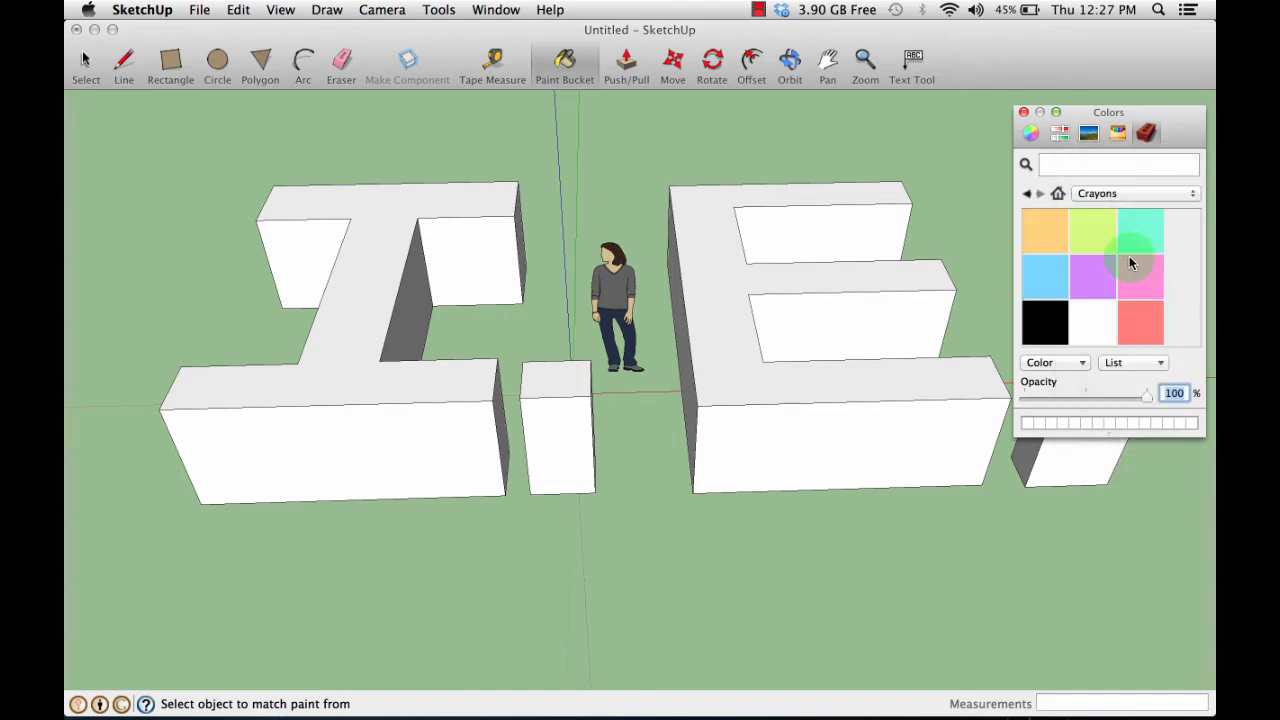
pyautogui.click(1183, 198)
pyautogui.click(1140, 242)
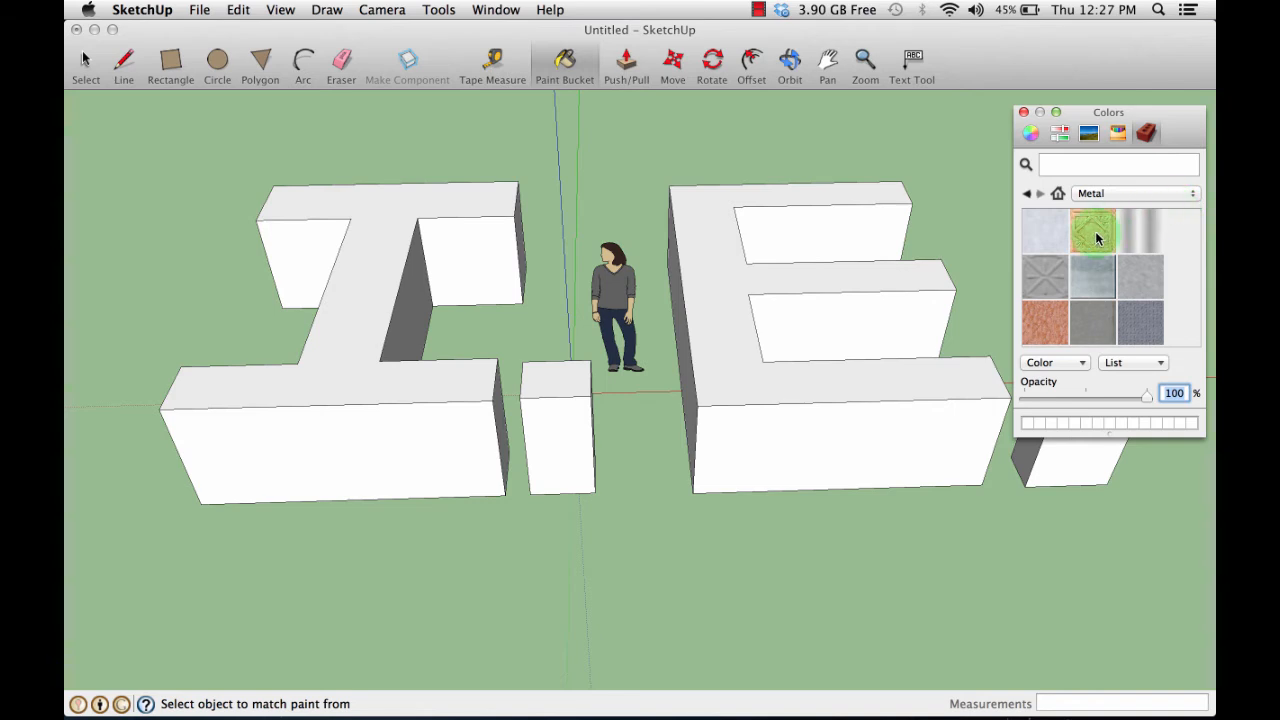
pyautogui.click(1187, 194)
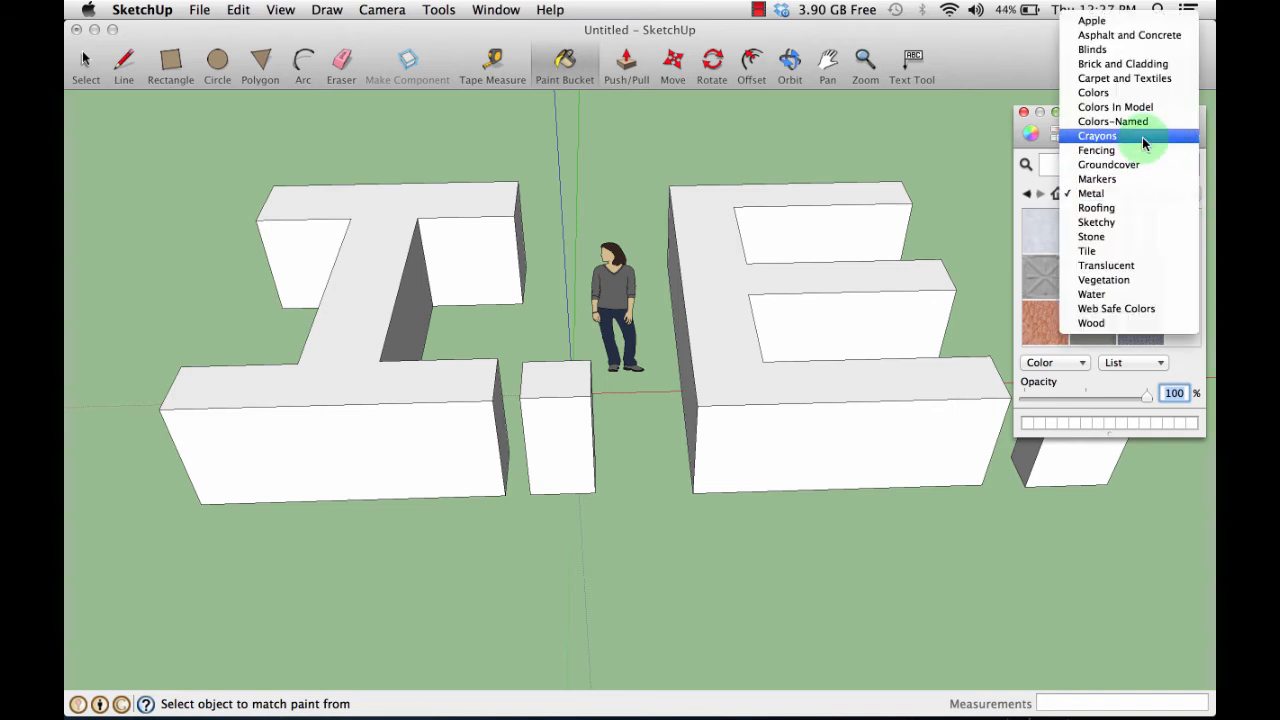
pyautogui.click(1137, 64)
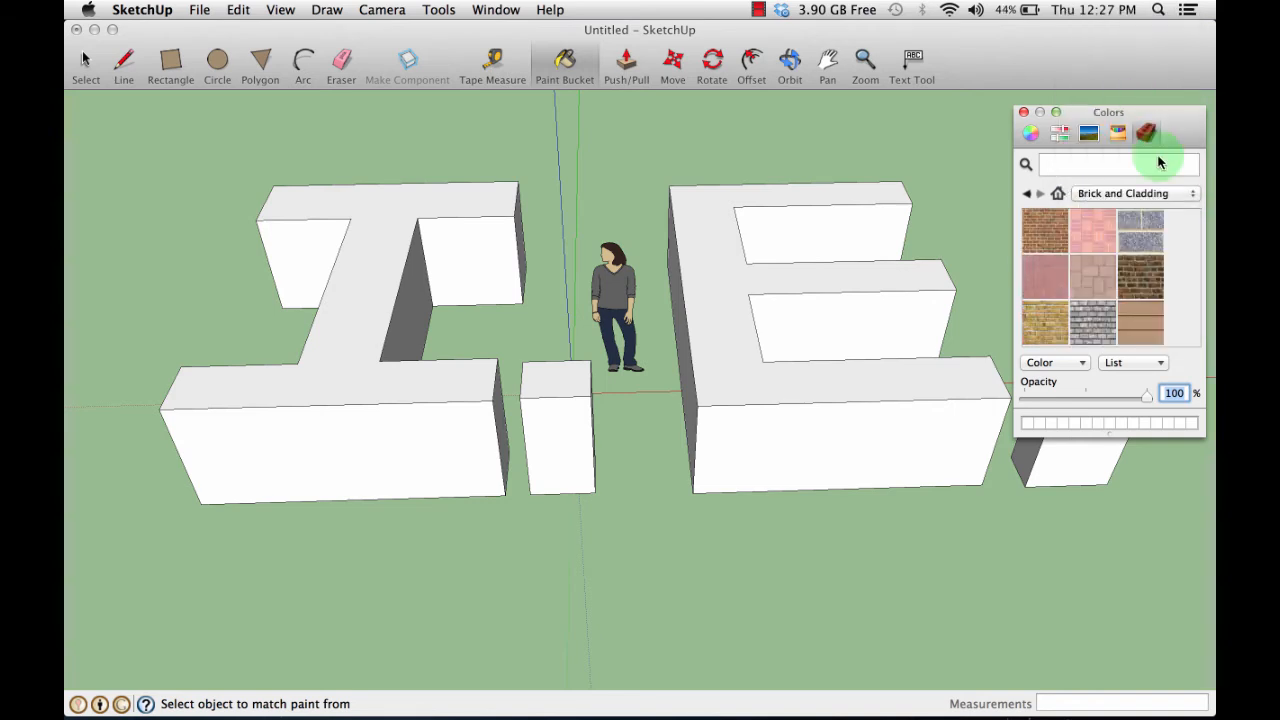
pyautogui.click(1140, 274)
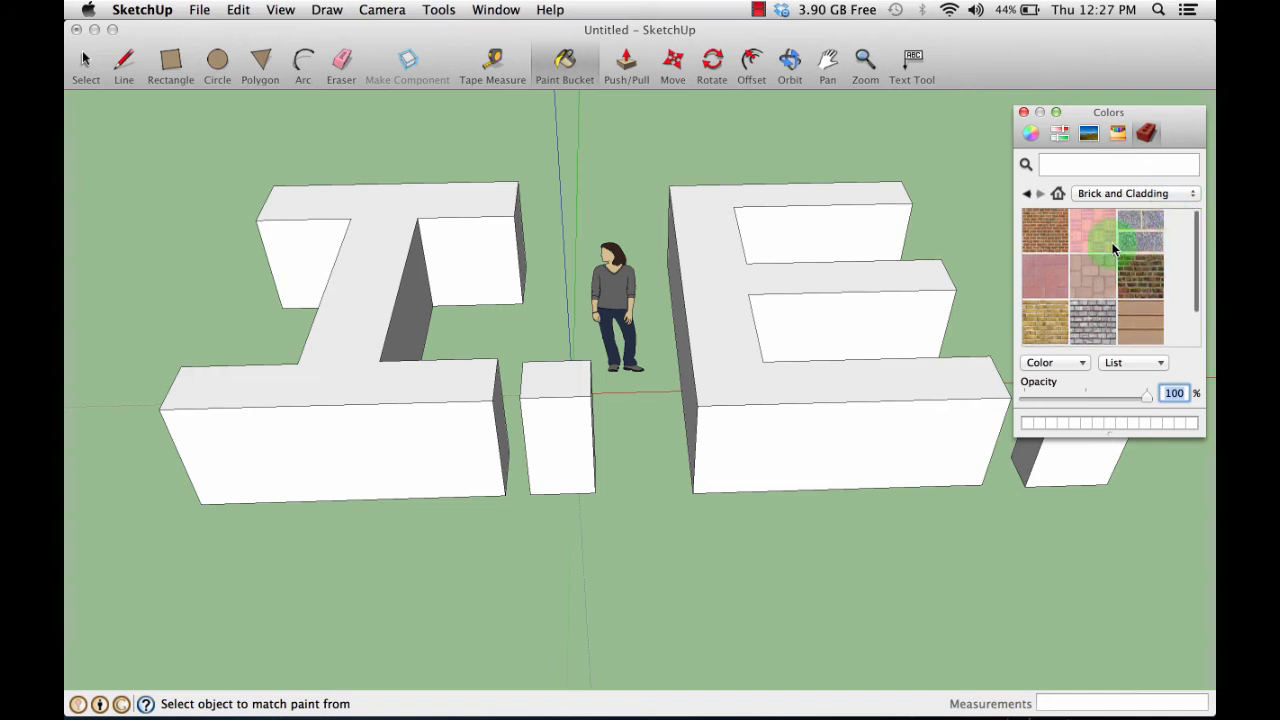
pyautogui.click(1090, 229)
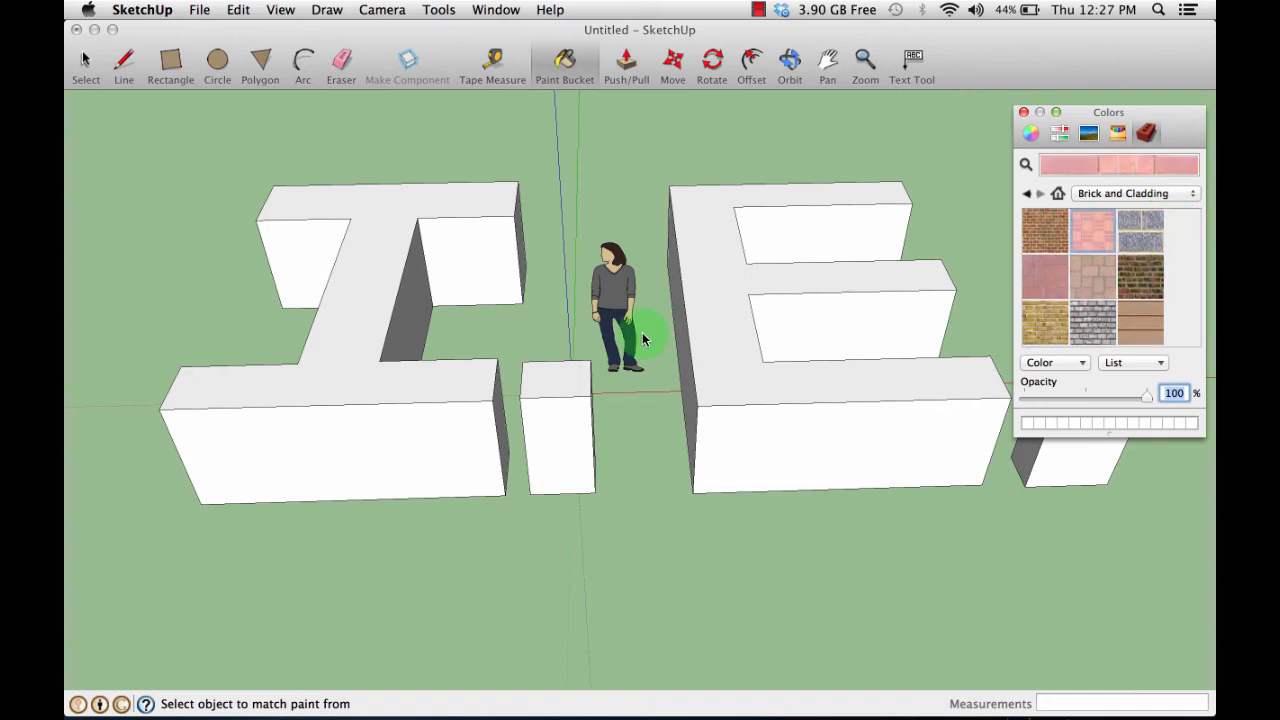
# Paint the front and top faces of the I, the E and the first period pink brick.
pyautogui.click(452, 425)
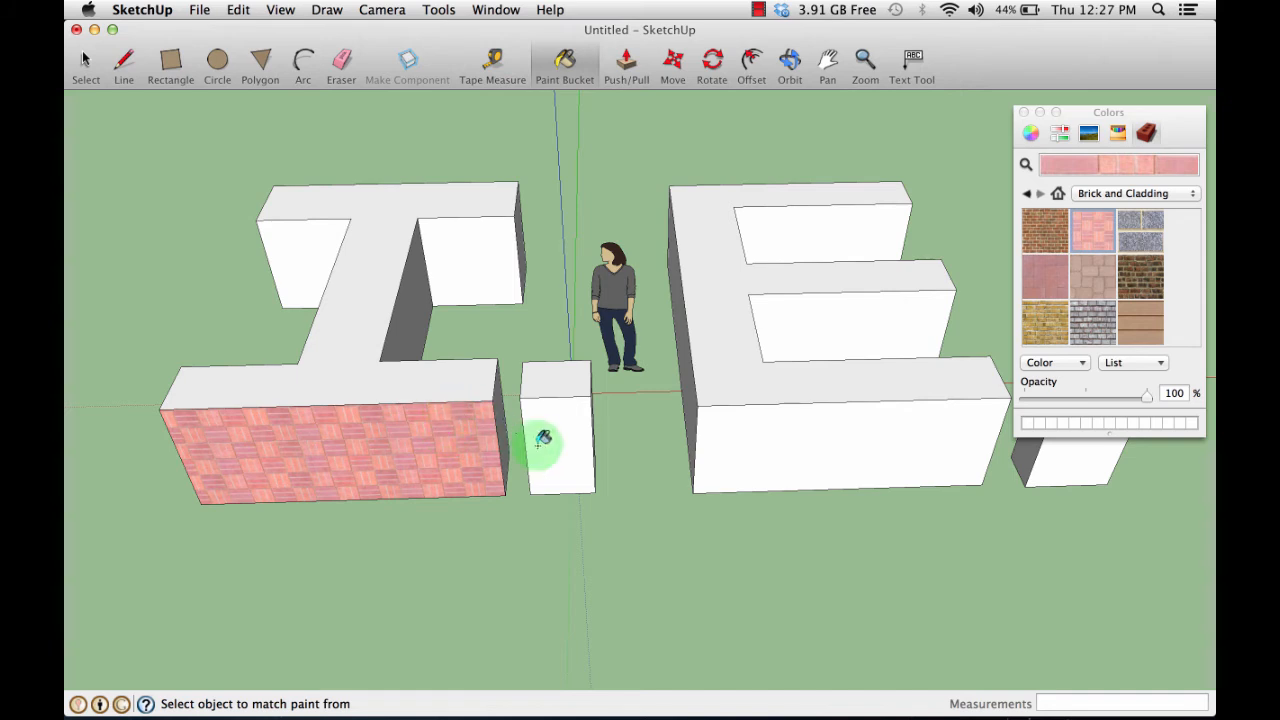
pyautogui.click(414, 390)
pyautogui.click(543, 420)
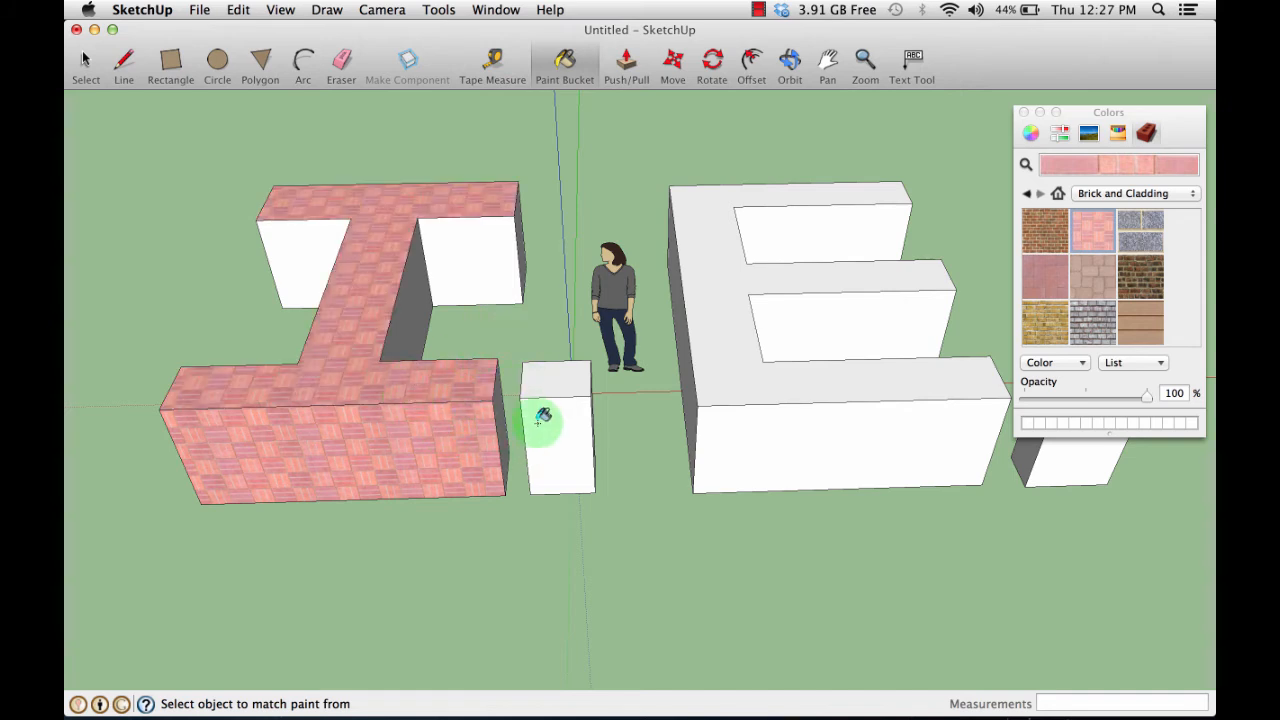
pyautogui.click(749, 371)
pyautogui.click(763, 425)
pyautogui.click(554, 374)
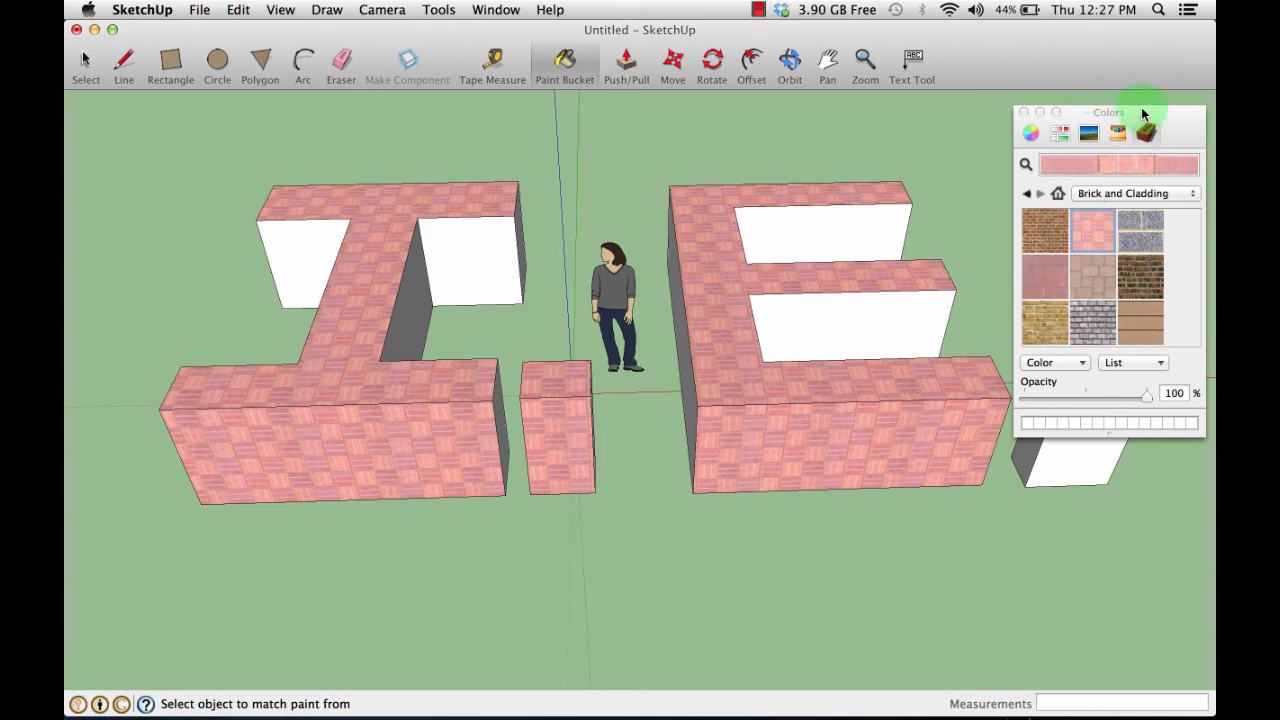
# Move the Colors panel aside and paint the second period and the inner faces of the E and I.
pyautogui.moveTo(1143, 114)
pyautogui.mouseDown()
pyautogui.moveTo(362, 245)
pyautogui.moveTo(222, 311)
pyautogui.moveTo(221, 461)
pyautogui.moveTo(275, 555)
pyautogui.mouseUp()
pyautogui.click(1078, 442)
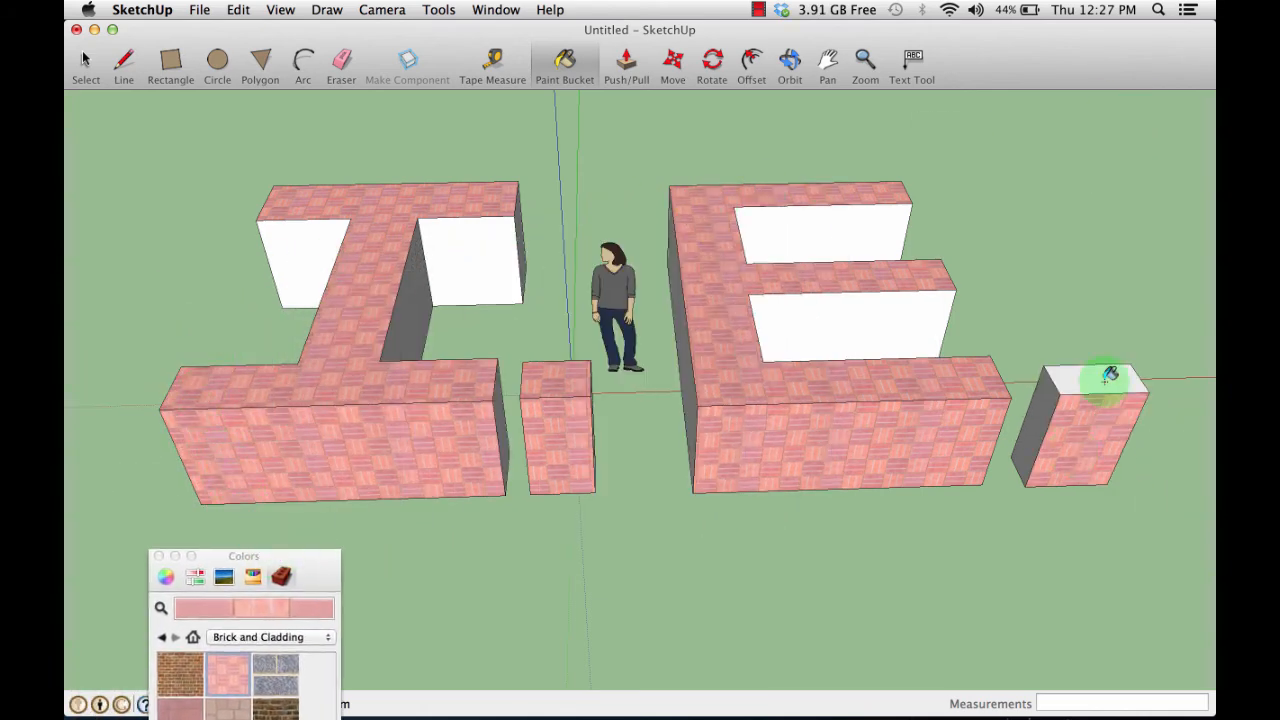
pyautogui.click(1108, 376)
pyautogui.click(870, 305)
pyautogui.click(858, 225)
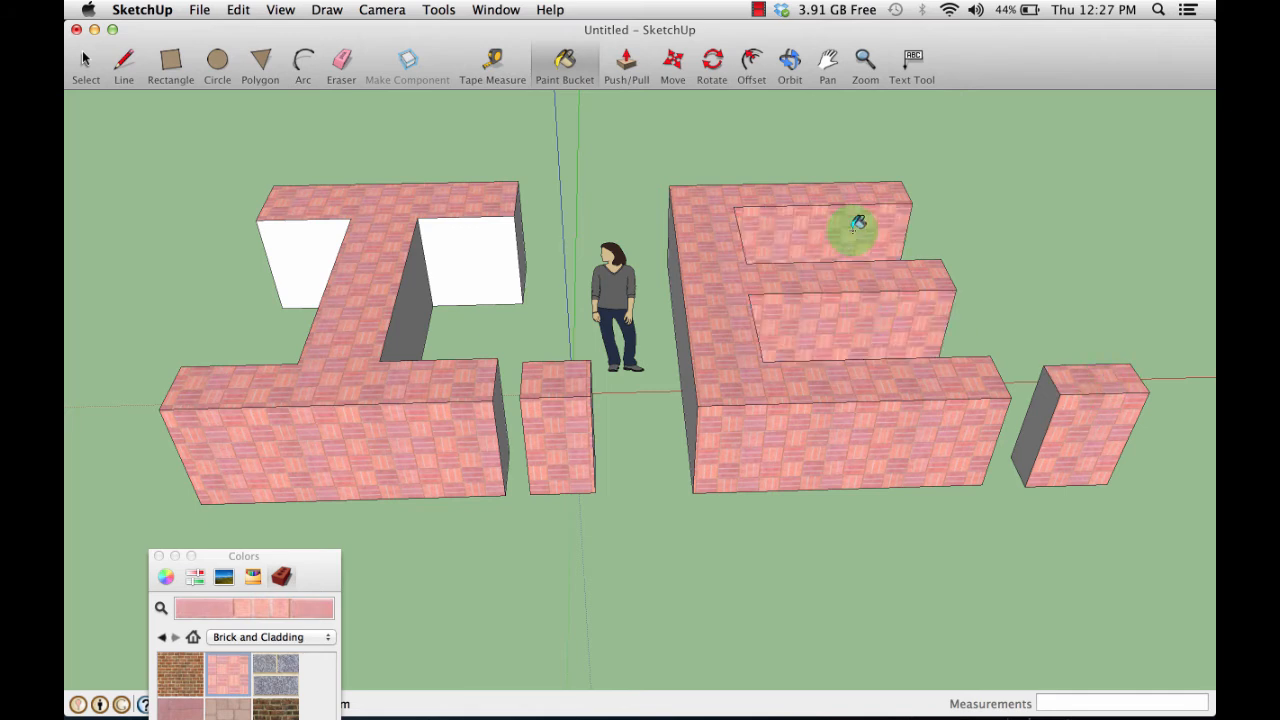
pyautogui.click(441, 252)
pyautogui.click(302, 248)
pyautogui.click(424, 296)
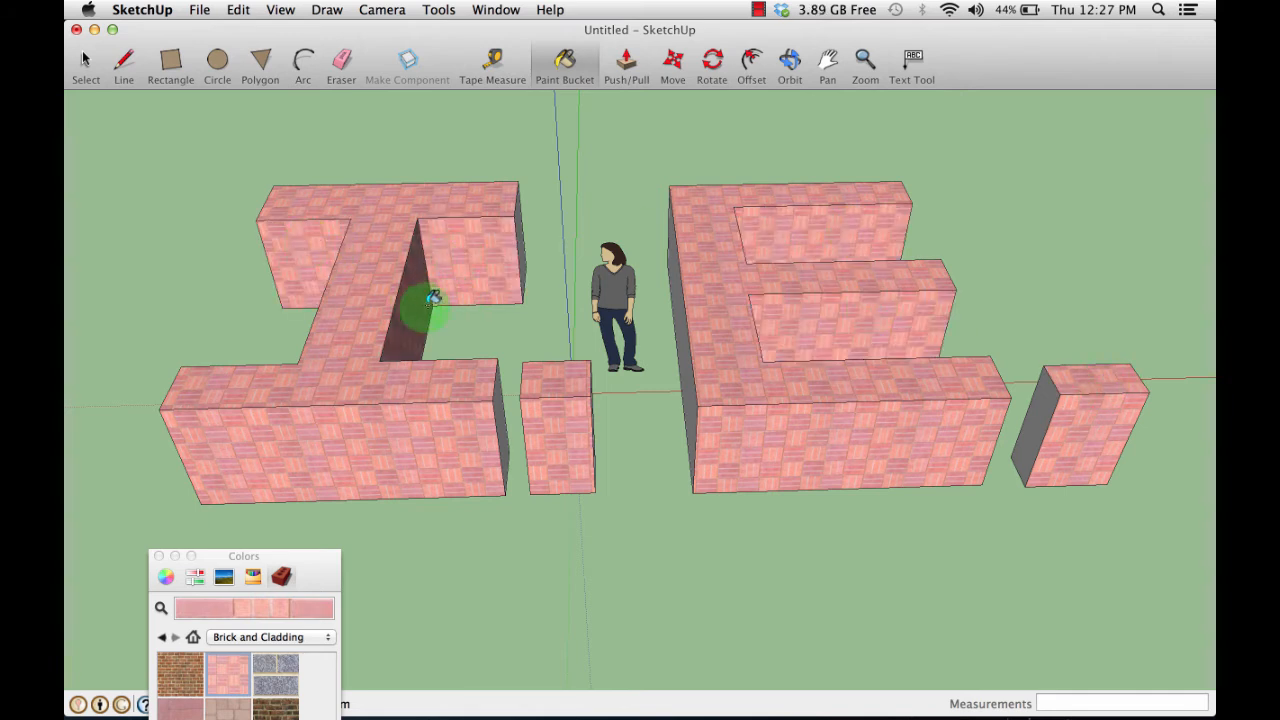
pyautogui.click(524, 310)
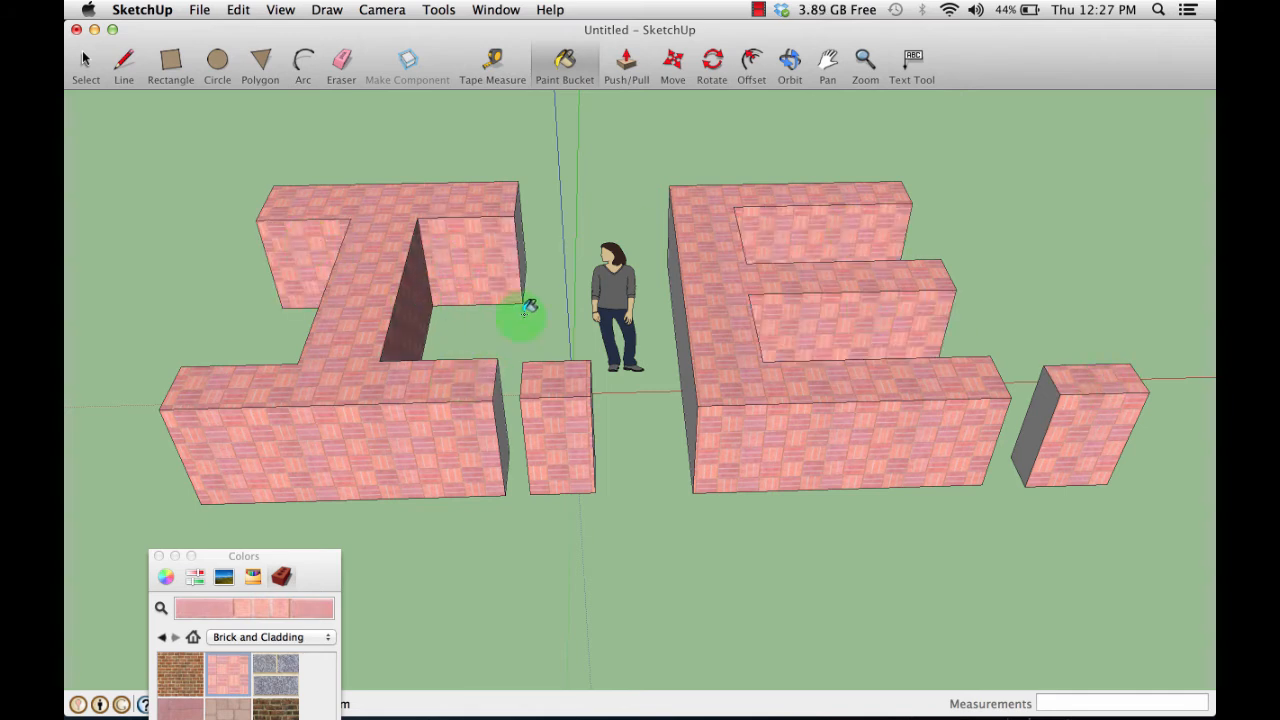
# Orbit to the back and paint the back wall, pillar, blocks and middle wall faces pink brick.
pyautogui.click(789, 62)
pyautogui.moveTo(586, 267); pyautogui.dragTo(706, 240)
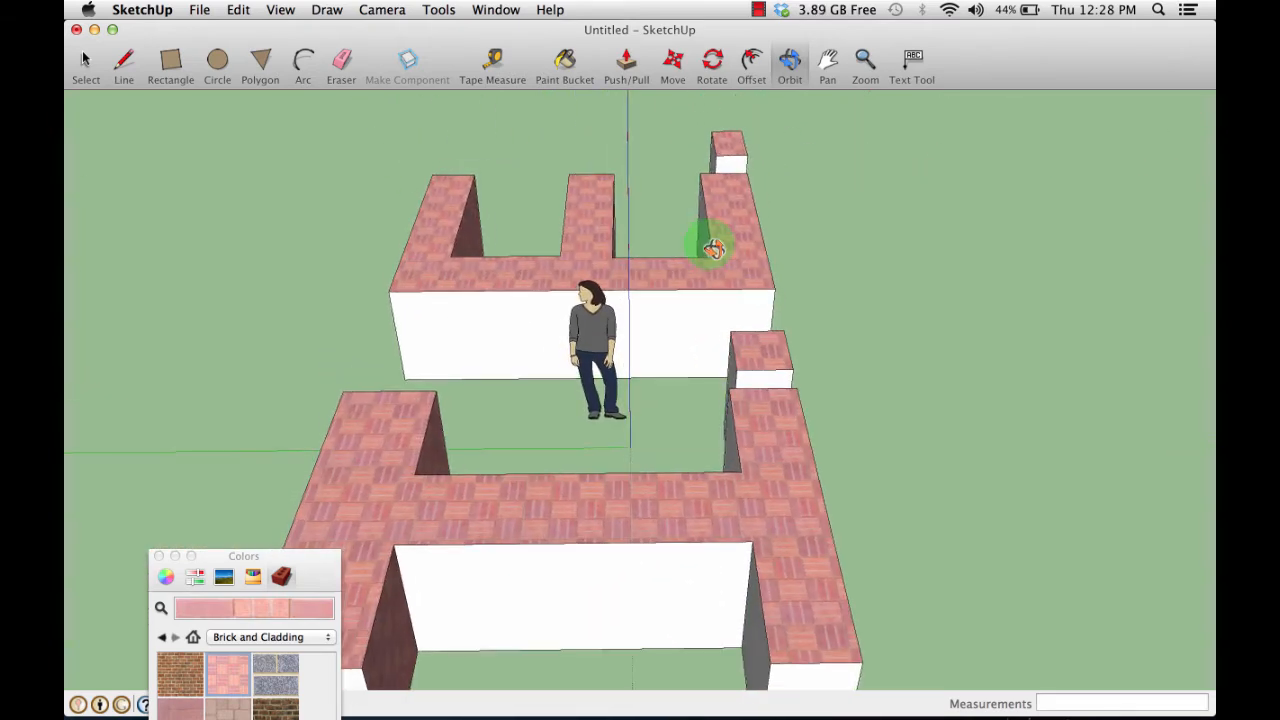
pyautogui.click(566, 64)
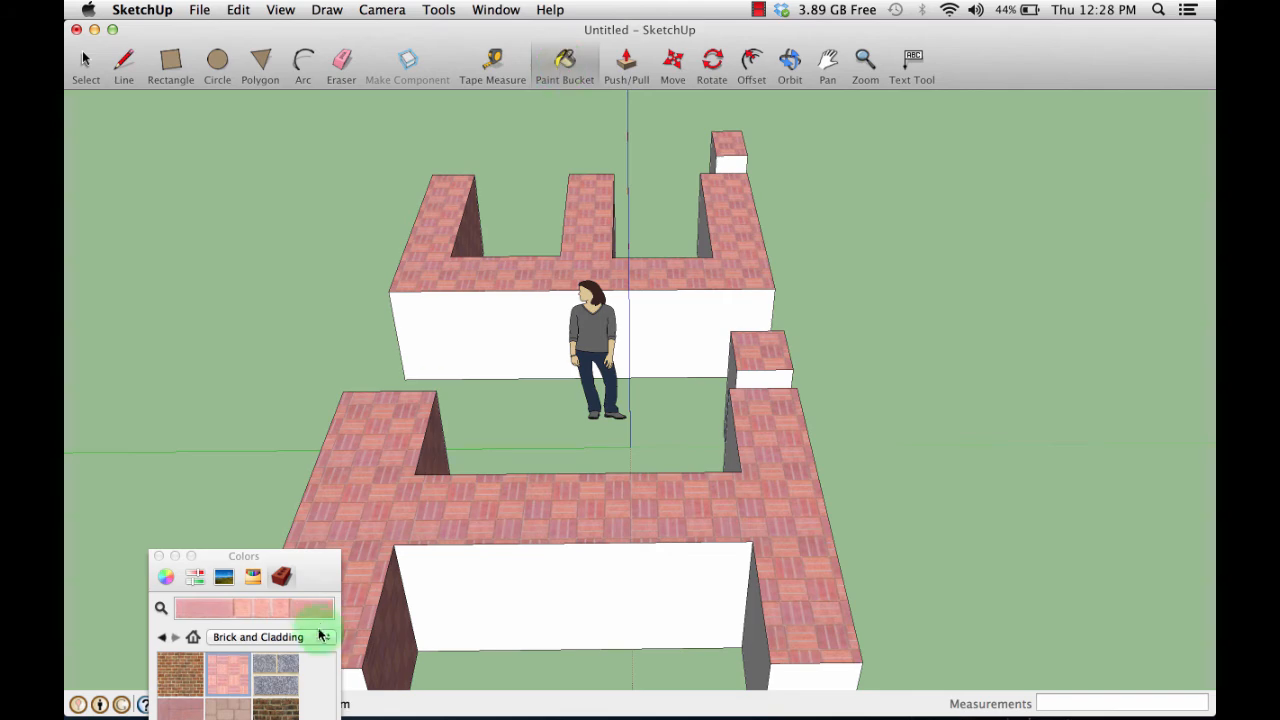
pyautogui.scroll(5, 409, 465)
pyautogui.scroll(-5, 466, 414)
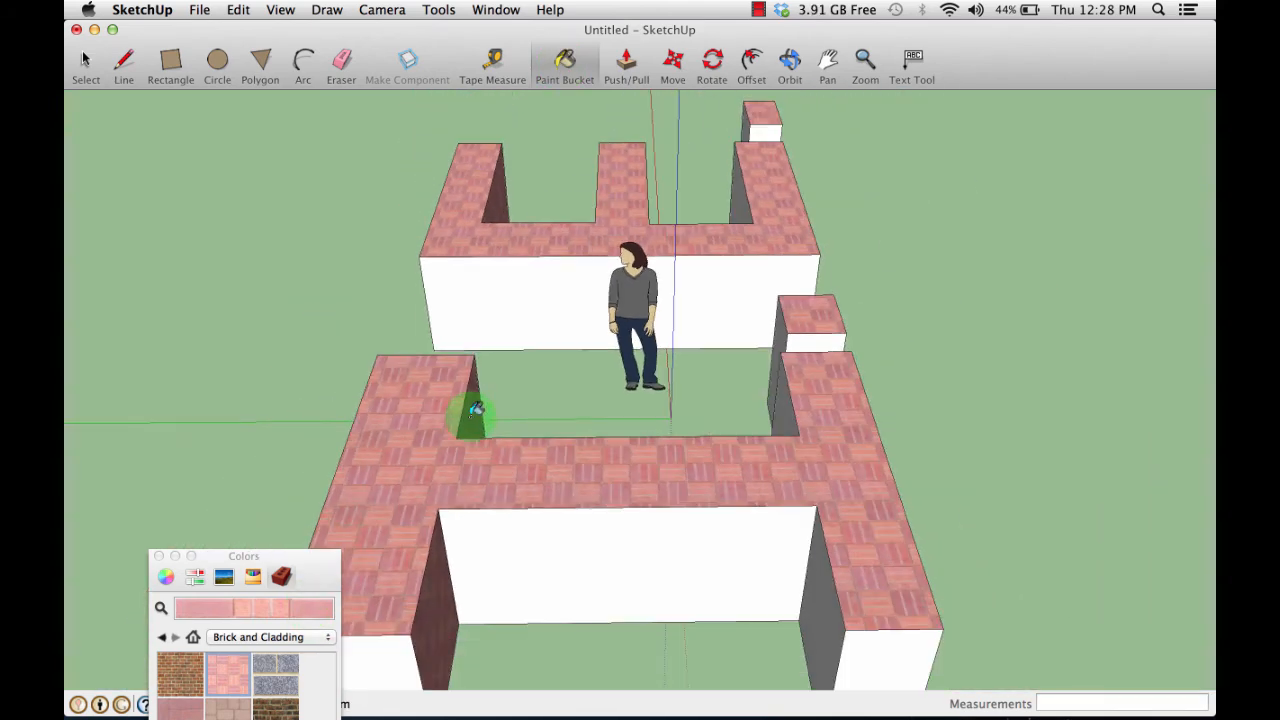
pyautogui.click(514, 314)
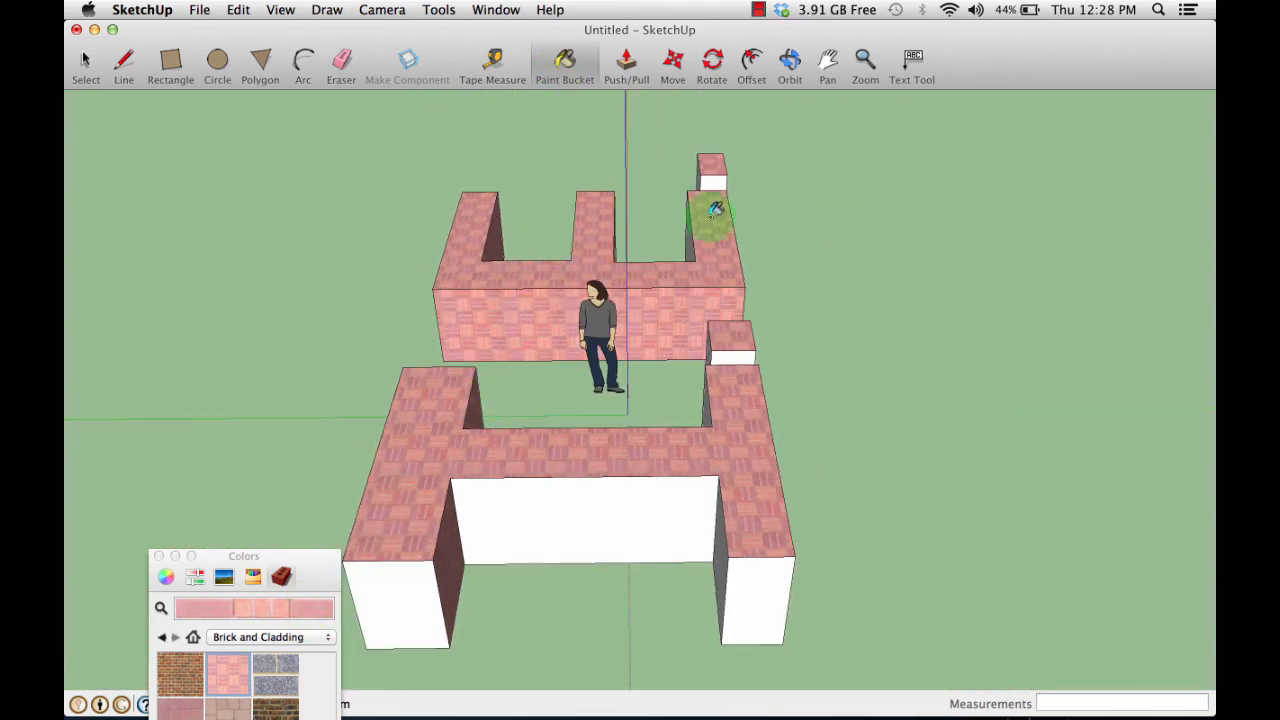
pyautogui.click(718, 186)
pyautogui.click(730, 355)
pyautogui.click(757, 588)
pyautogui.click(651, 495)
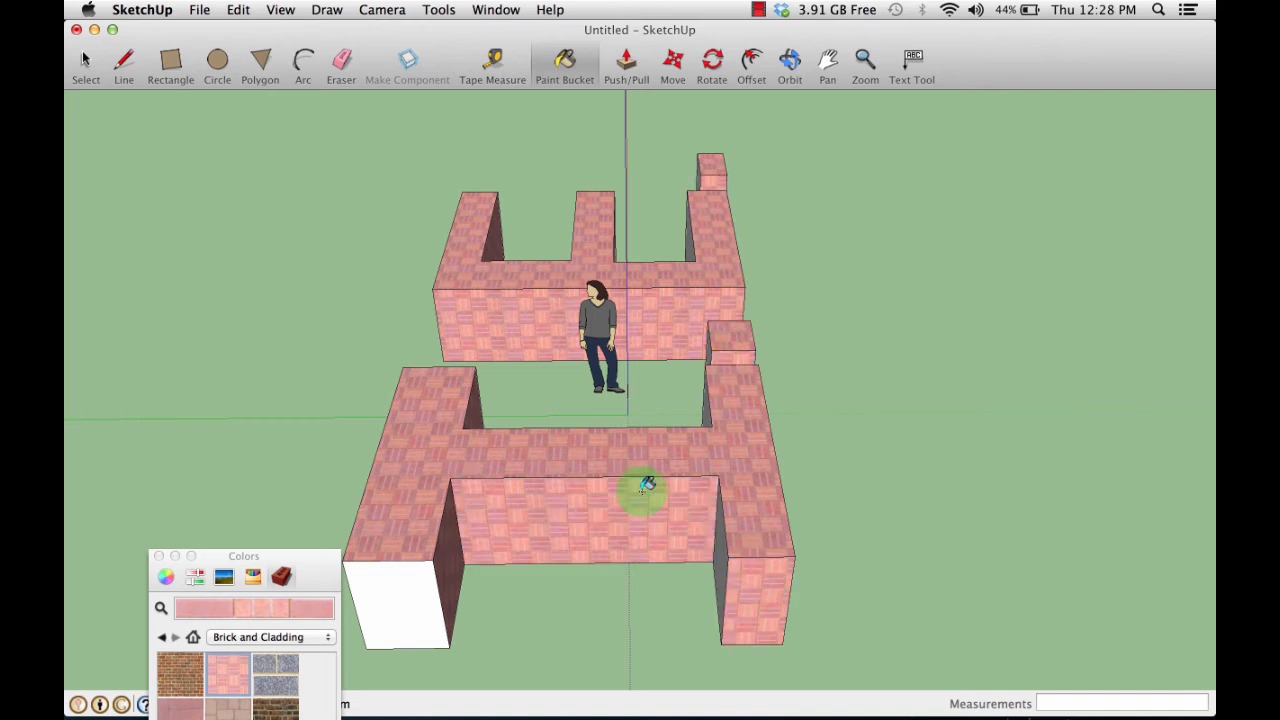
pyautogui.click(450, 590)
pyautogui.click(794, 78)
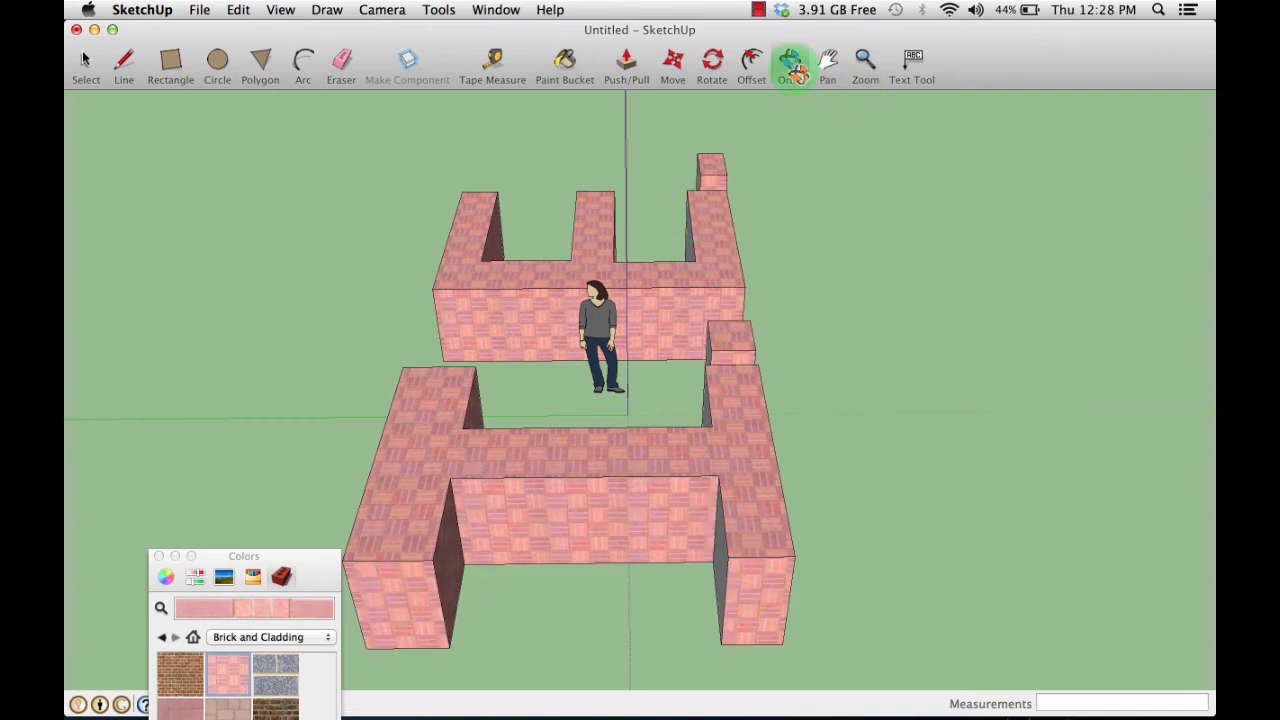
# From the front, paint the remaining white inner and front faces of the I, E and period.
pyautogui.moveTo(543, 294); pyautogui.dragTo(991, 266)
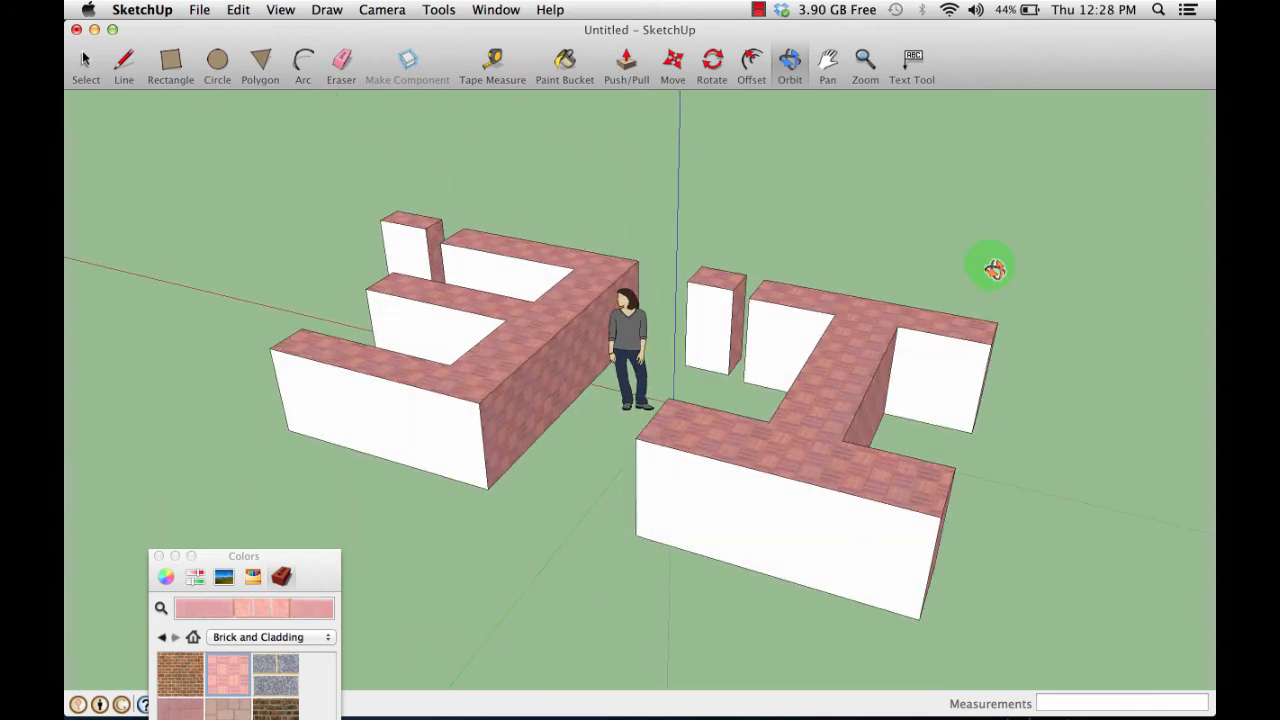
pyautogui.moveTo(663, 314); pyautogui.dragTo(811, 380)
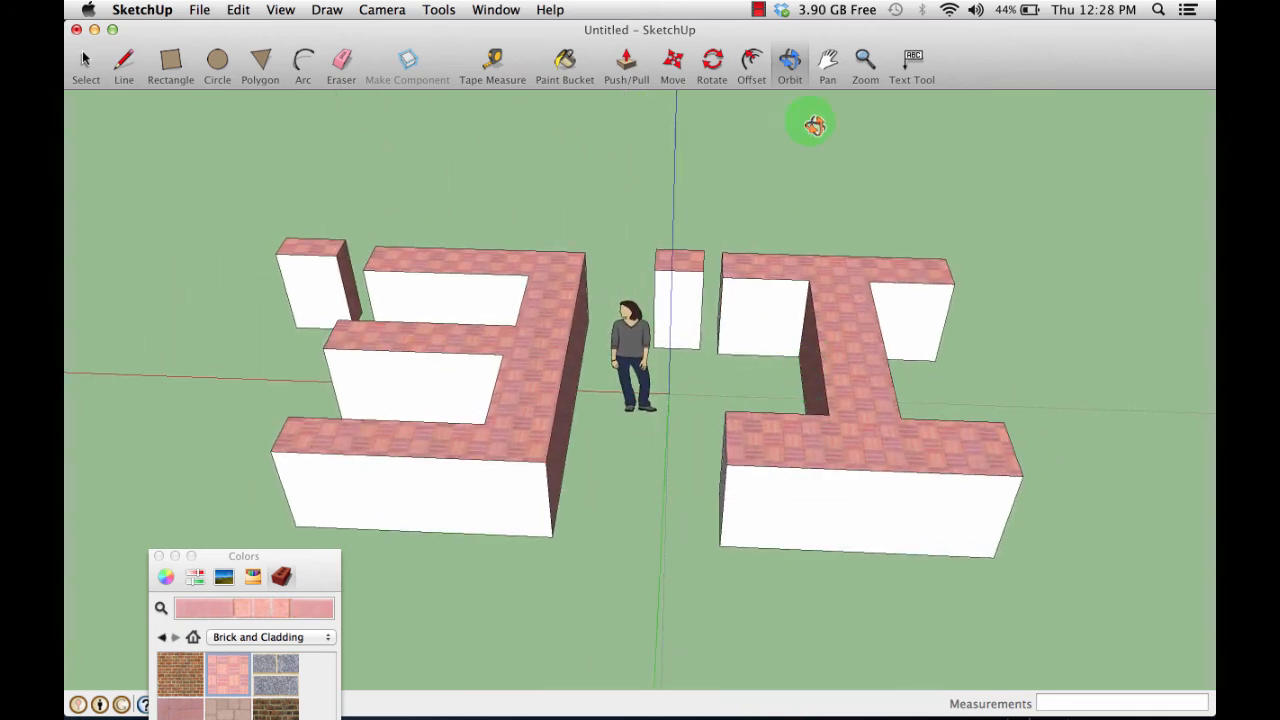
pyautogui.click(576, 88)
pyautogui.click(449, 280)
pyautogui.click(357, 288)
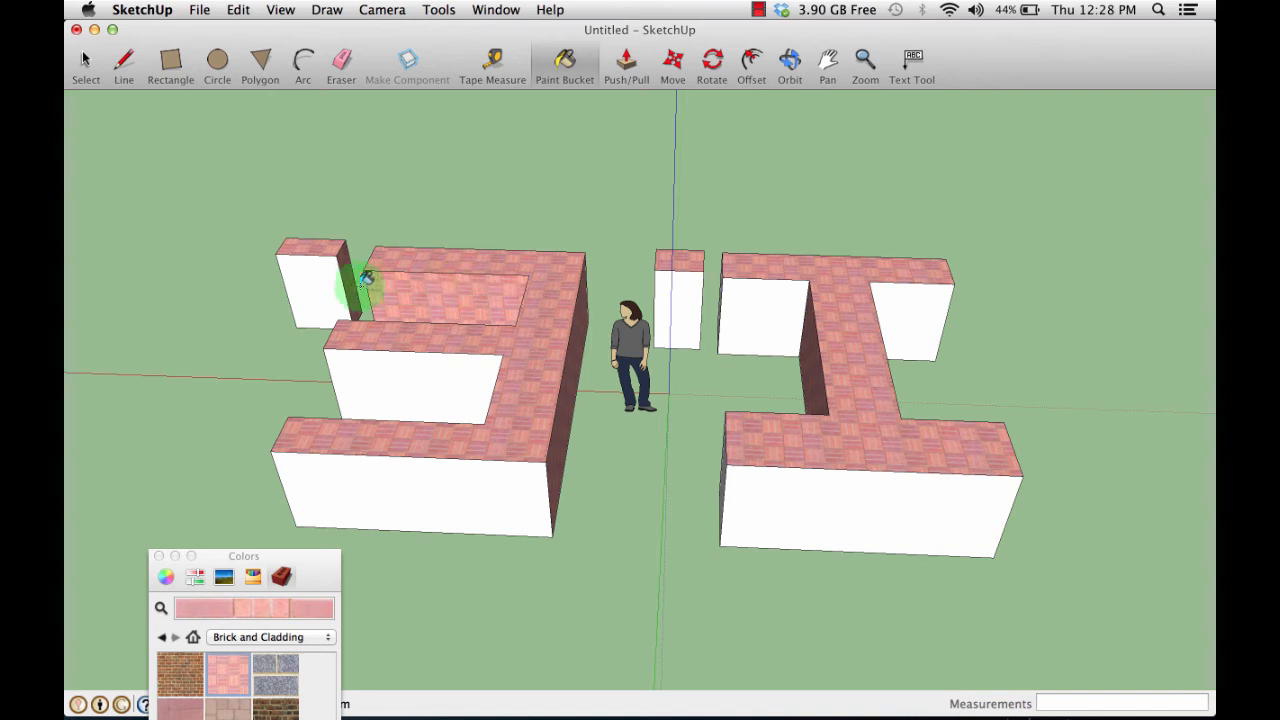
pyautogui.click(325, 272)
pyautogui.click(408, 372)
pyautogui.click(428, 478)
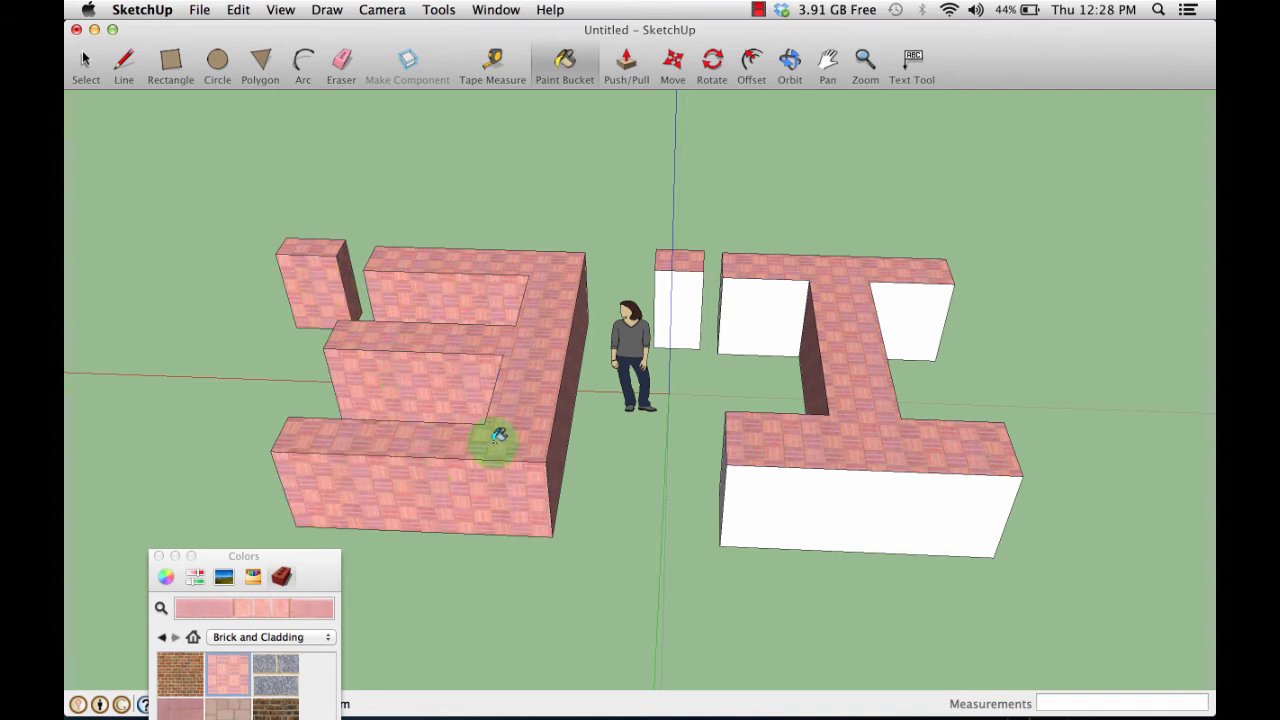
pyautogui.click(765, 312)
pyautogui.click(683, 310)
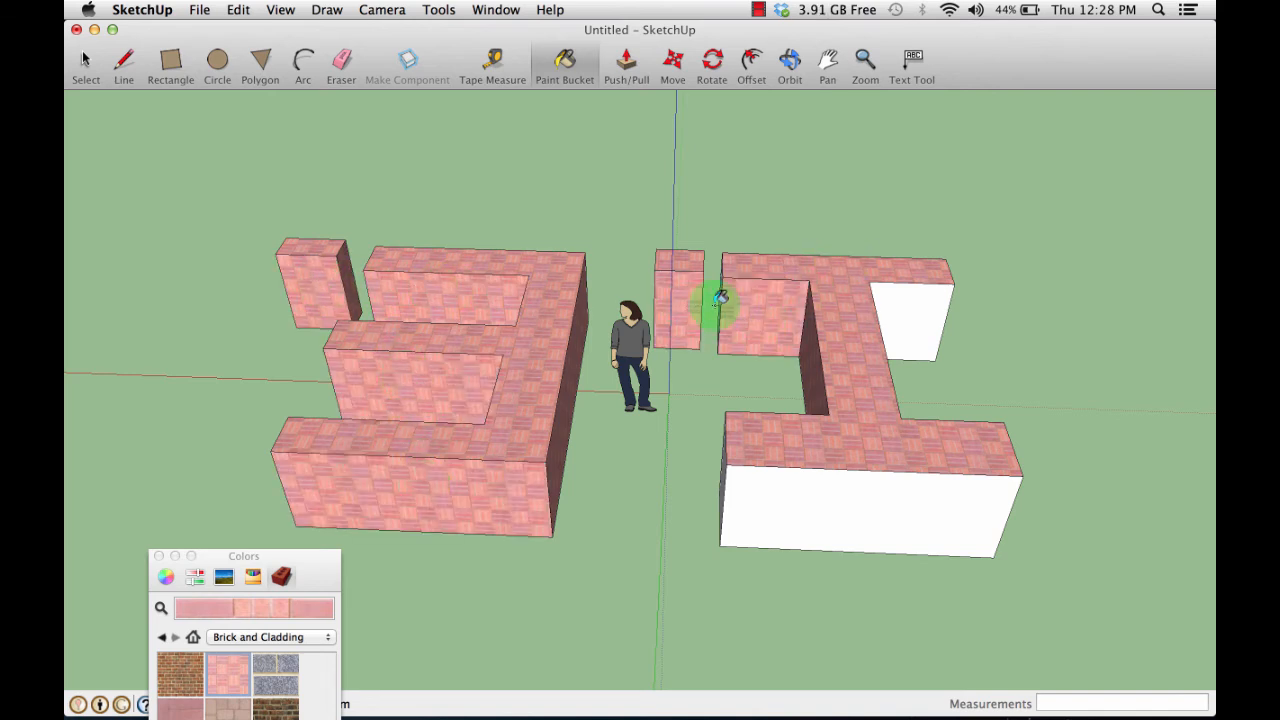
pyautogui.click(894, 312)
pyautogui.click(910, 530)
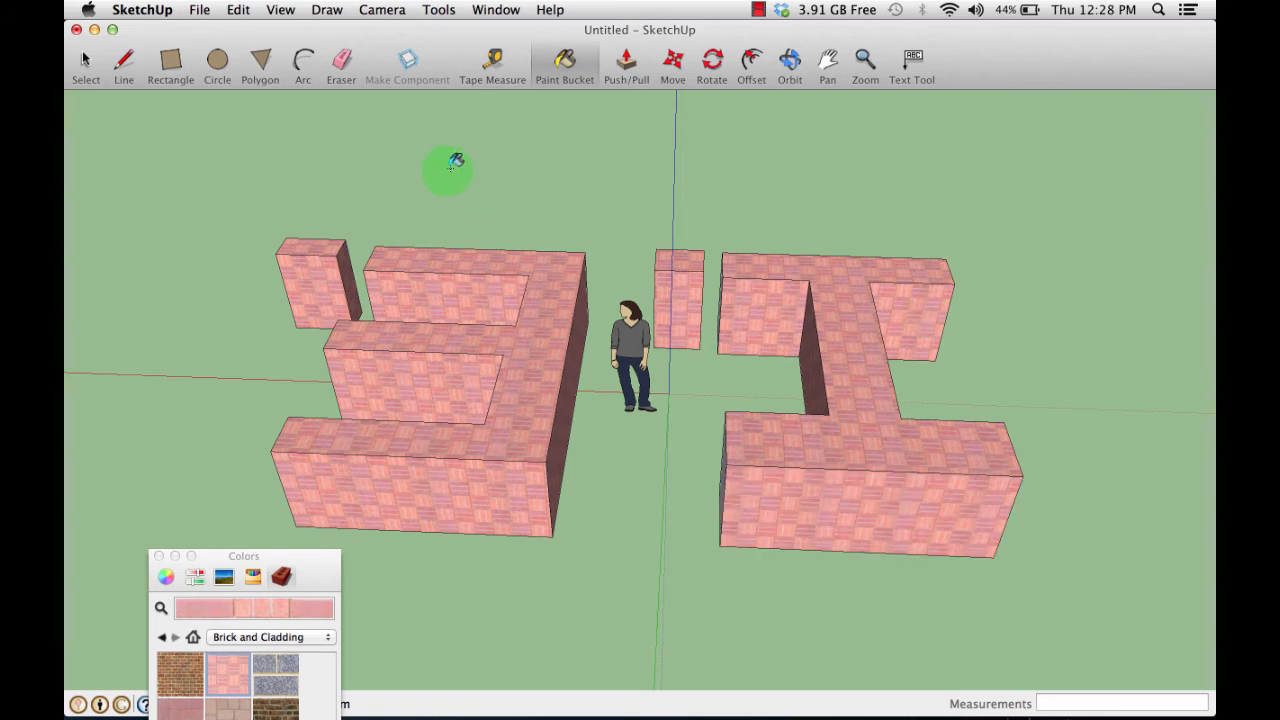
# From a top-down angle, paint the white wall ends, inner faces and period block front.
pyautogui.click(793, 64)
pyautogui.moveTo(534, 391)
pyautogui.mouseDown()
pyautogui.moveTo(737, 434)
pyautogui.moveTo(900, 380)
pyautogui.mouseUp()
pyautogui.moveTo(566, 374); pyautogui.dragTo(811, 413)
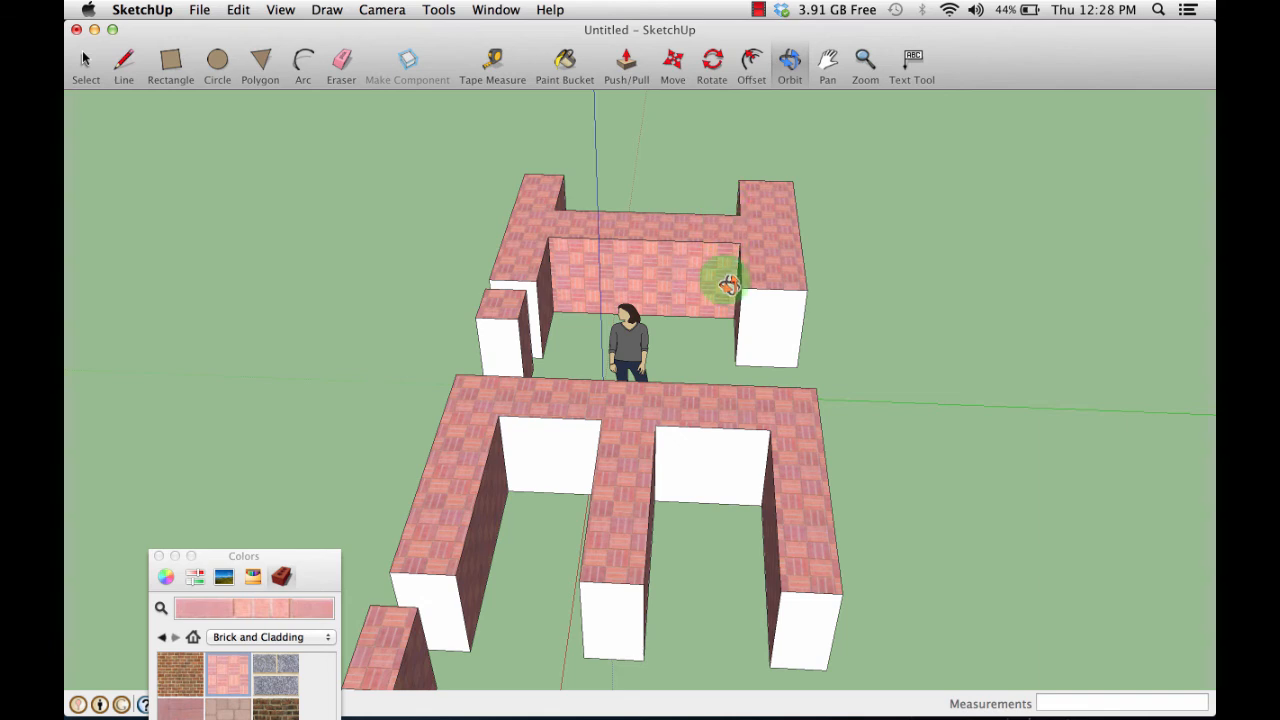
pyautogui.click(565, 62)
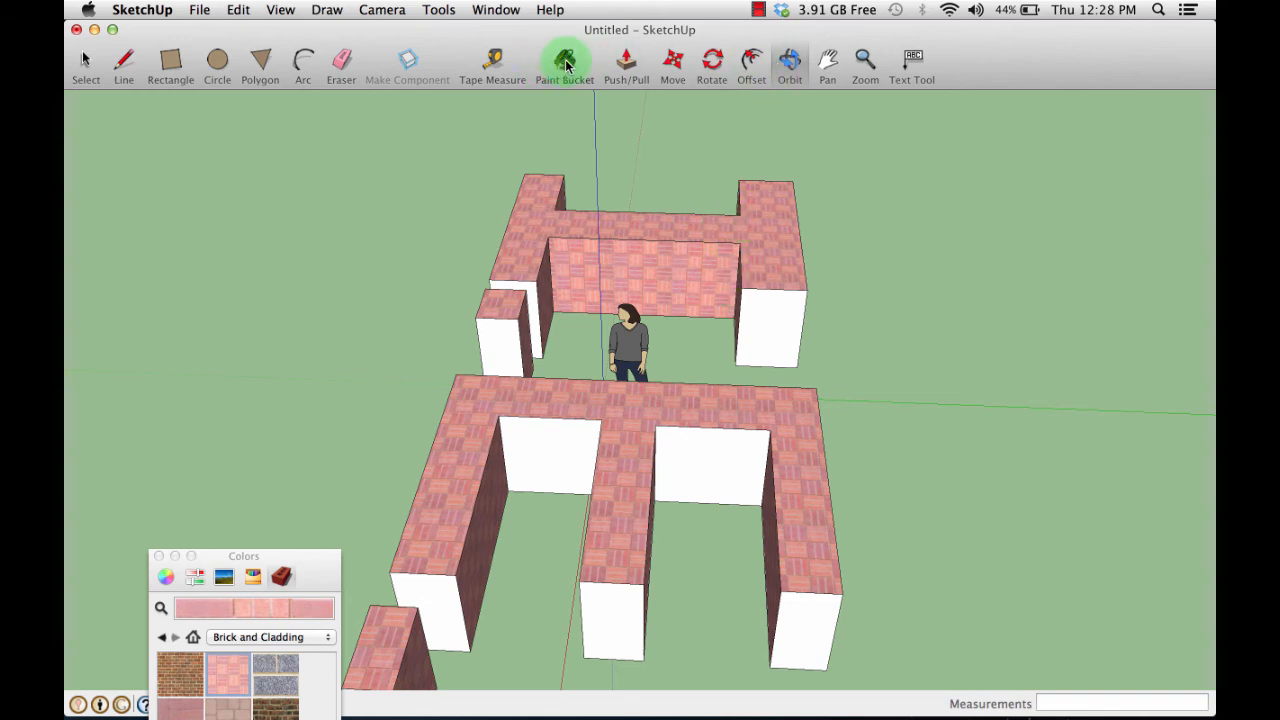
pyautogui.click(777, 320)
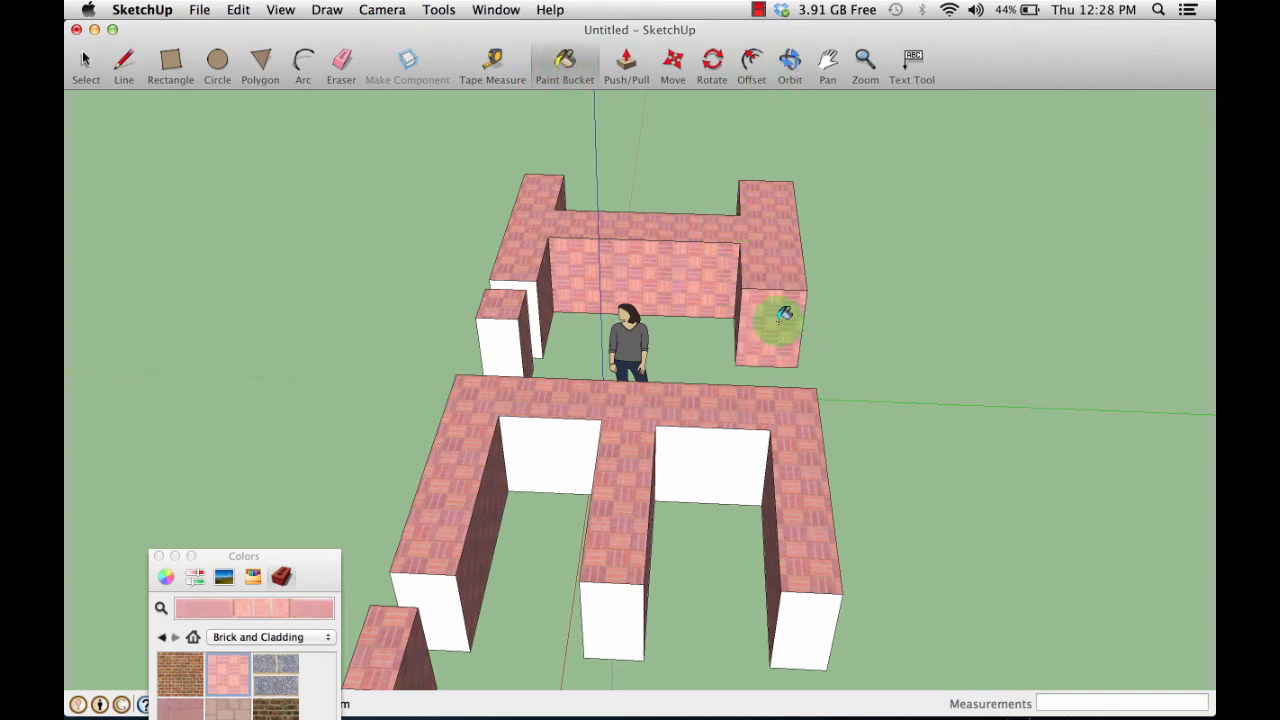
pyautogui.click(505, 340)
pyautogui.click(537, 450)
pyautogui.click(444, 584)
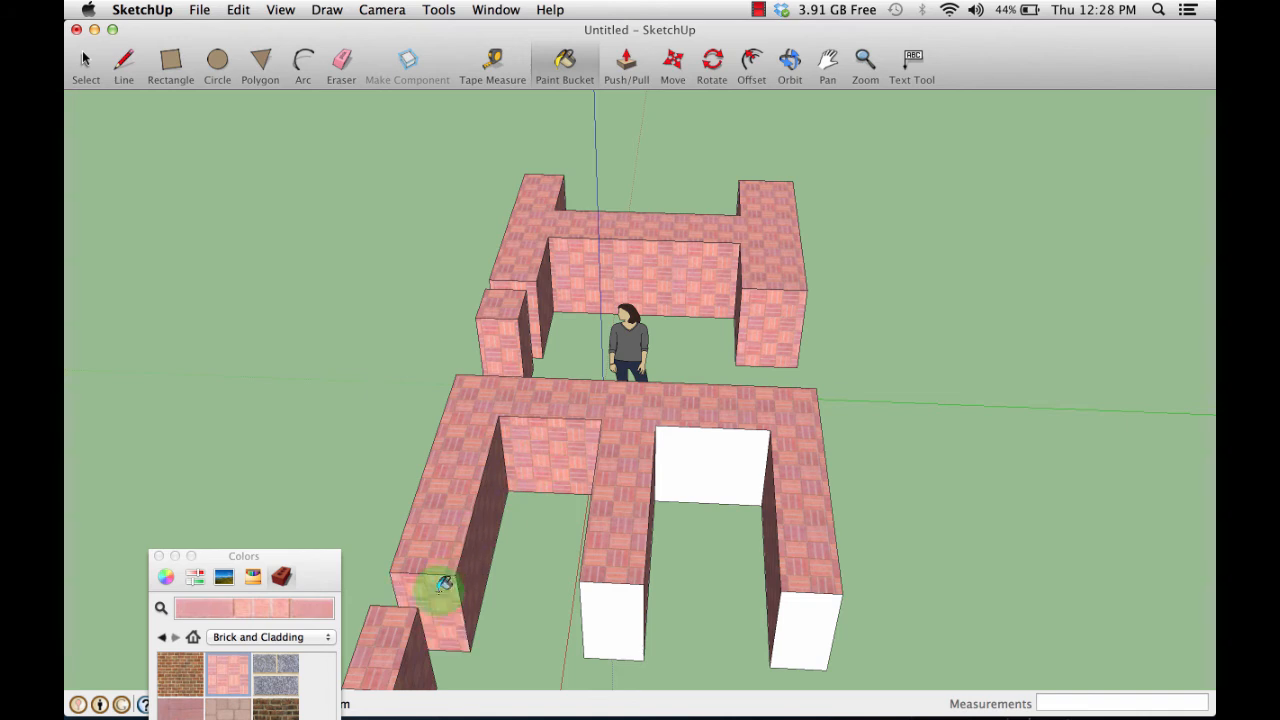
pyautogui.click(605, 610)
pyautogui.click(735, 478)
pyautogui.click(807, 607)
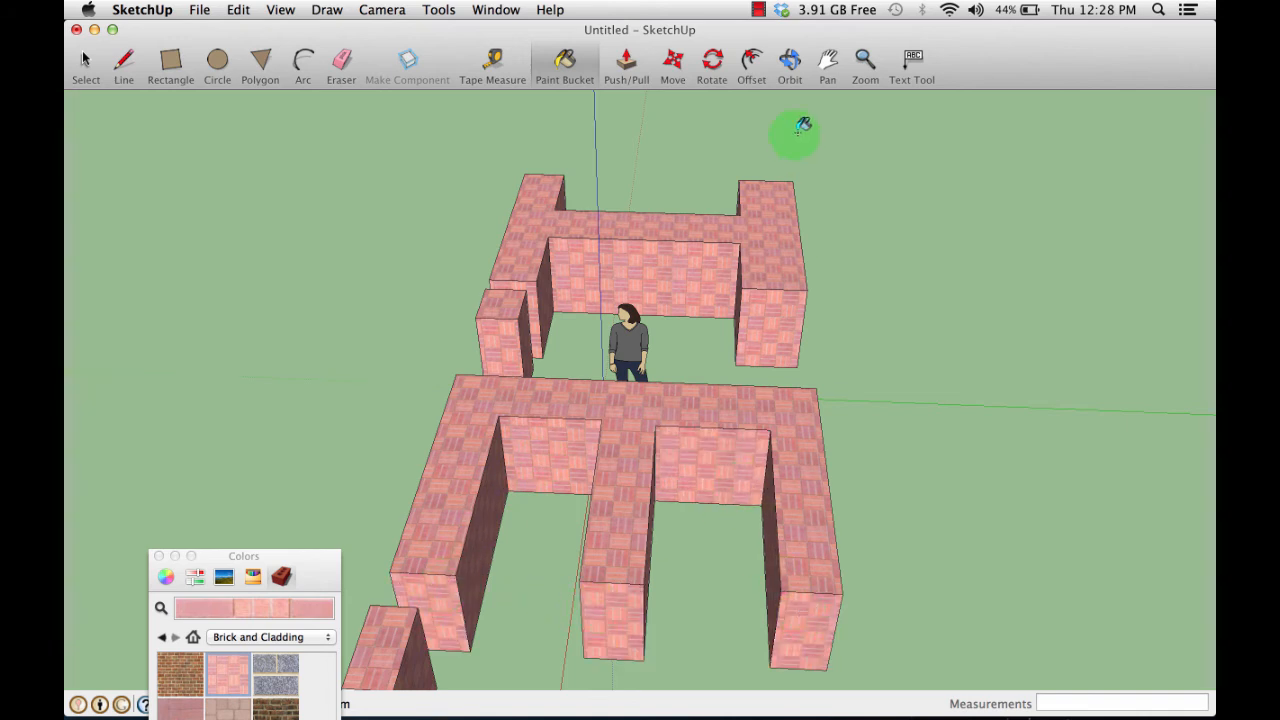
pyautogui.scroll(-4, 720, 200)
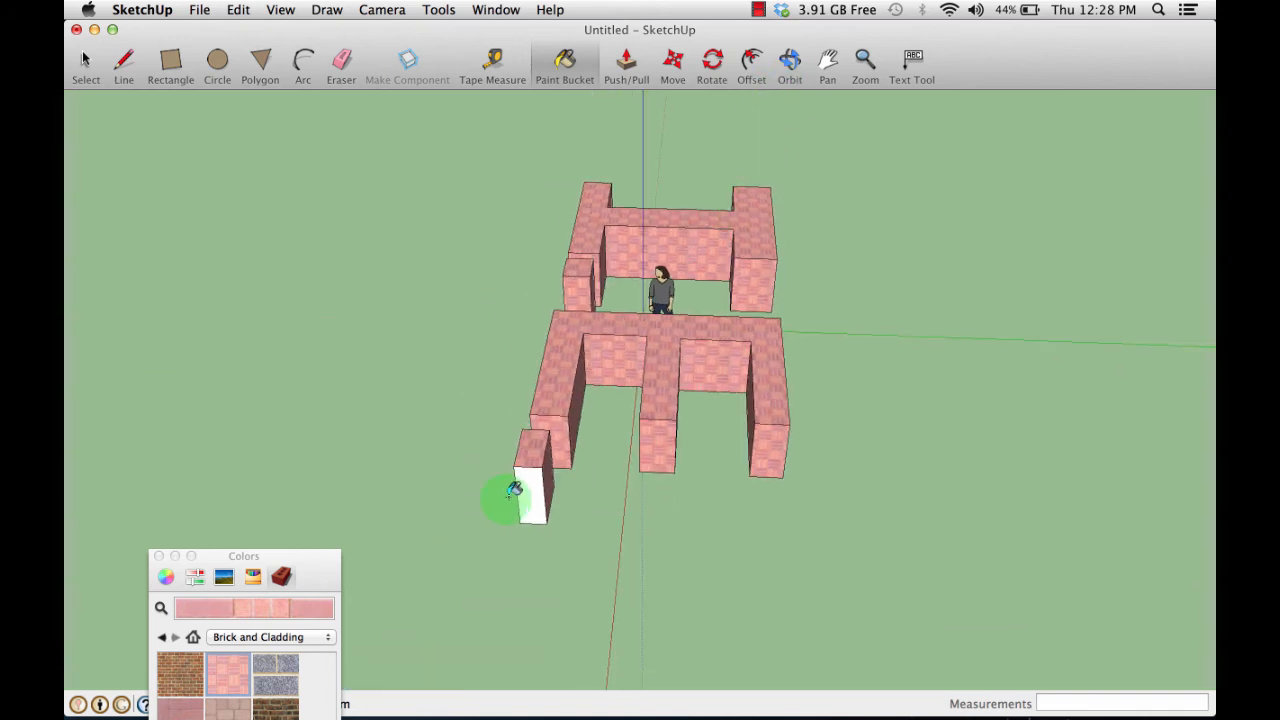
pyautogui.click(527, 482)
pyautogui.scroll(2, 648, 444)
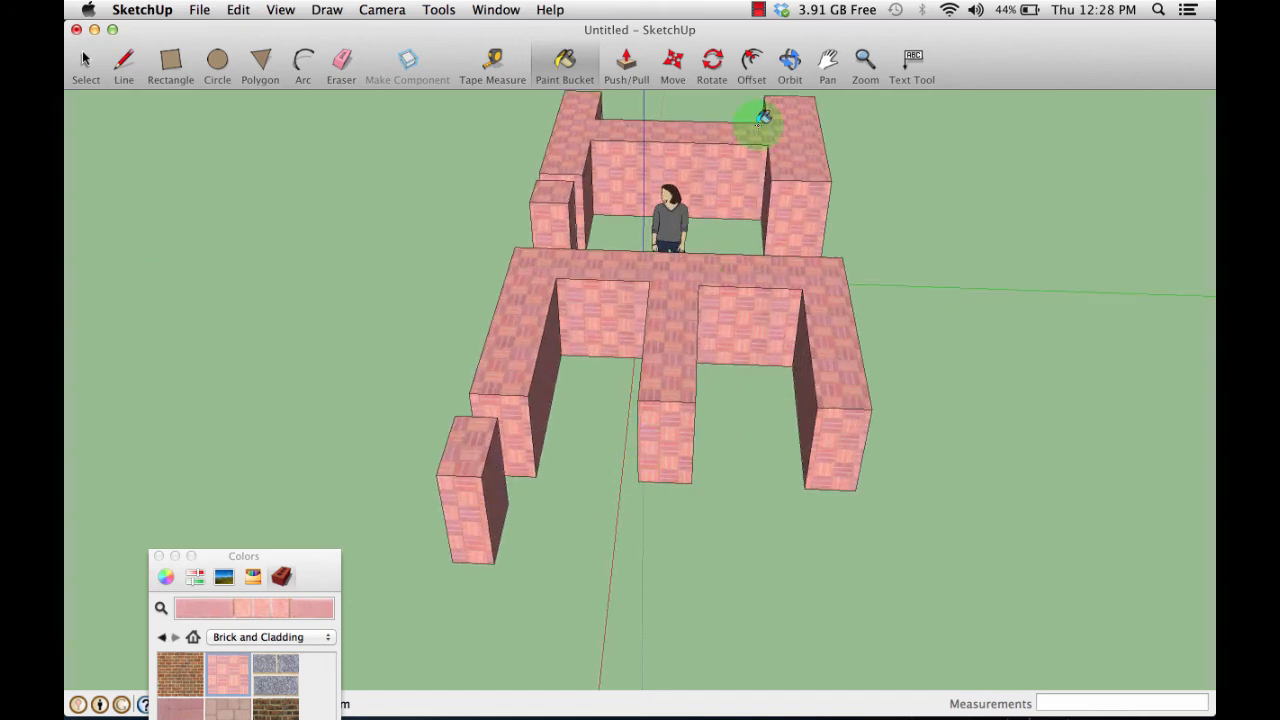
# Check the letters from overhead and low front, close the Colors panel and centre the view.
pyautogui.click(787, 78)
pyautogui.moveTo(289, 280); pyautogui.dragTo(723, 200)
pyautogui.moveTo(537, 394); pyautogui.dragTo(302, 480)
pyautogui.click(157, 556)
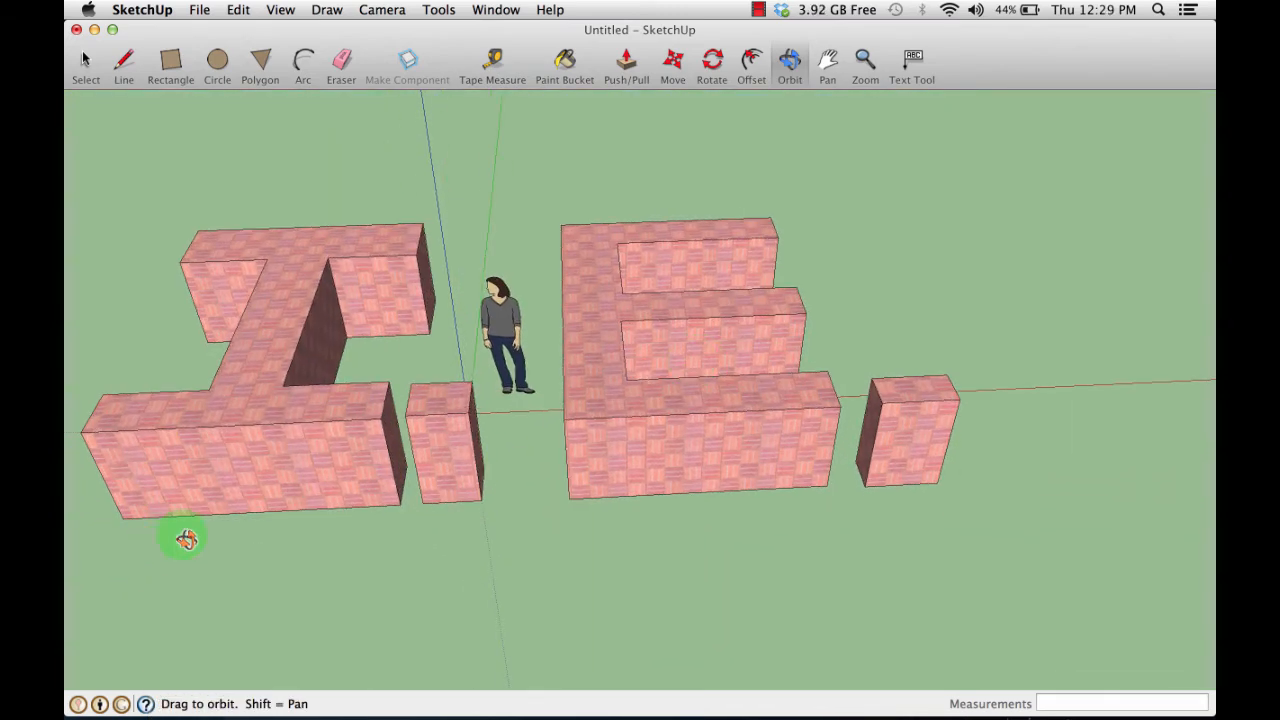
pyautogui.click(829, 70)
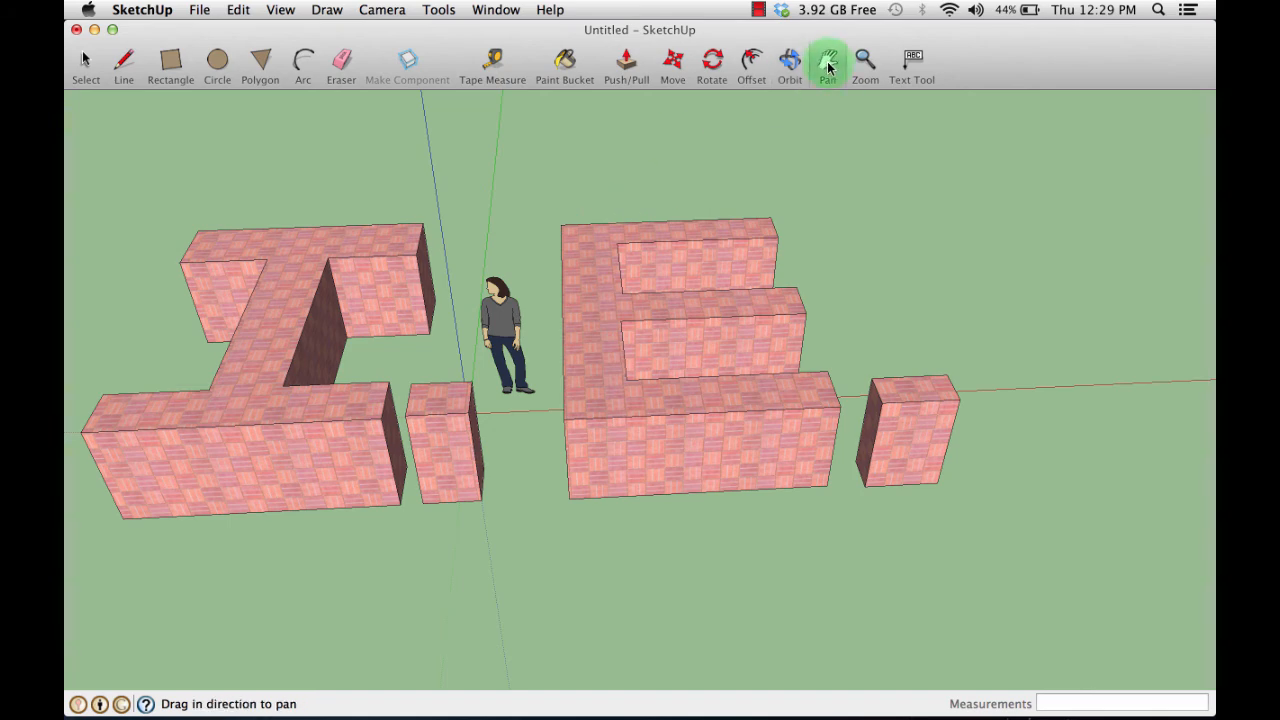
pyautogui.moveTo(400, 355); pyautogui.dragTo(526, 337)
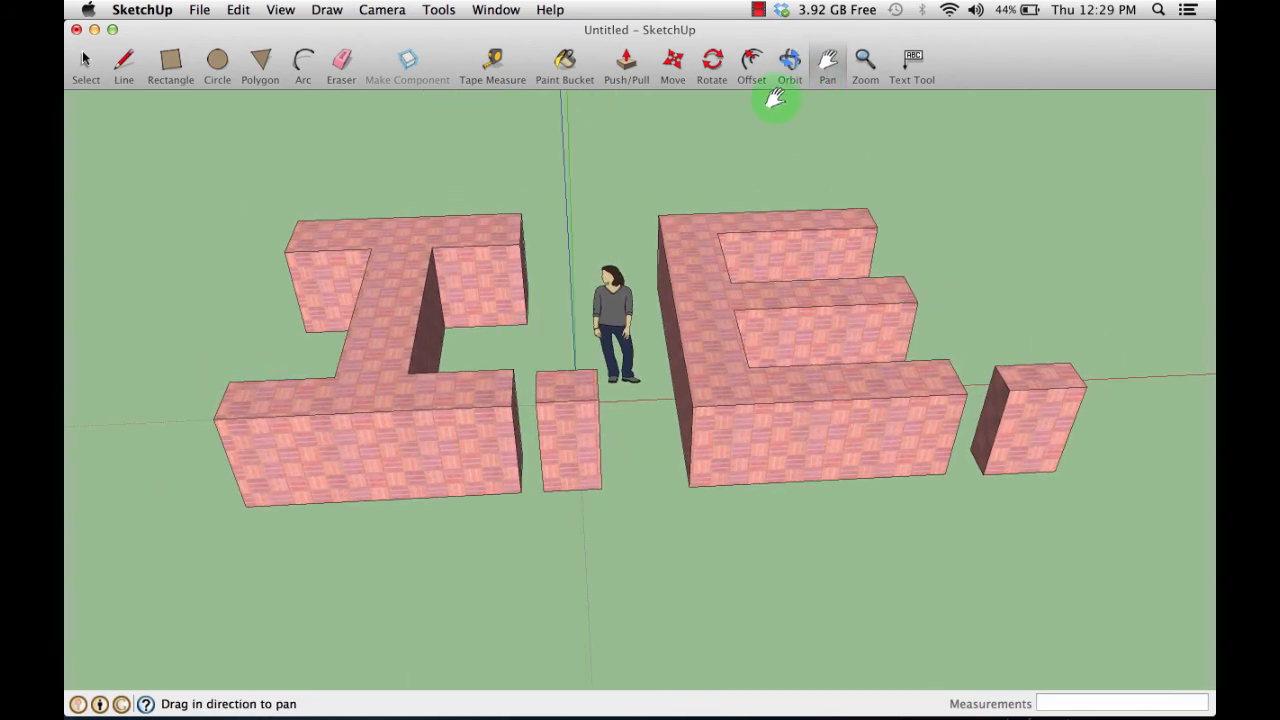
# Add a leader label with the first name below-left of the I.
pyautogui.click(920, 68)
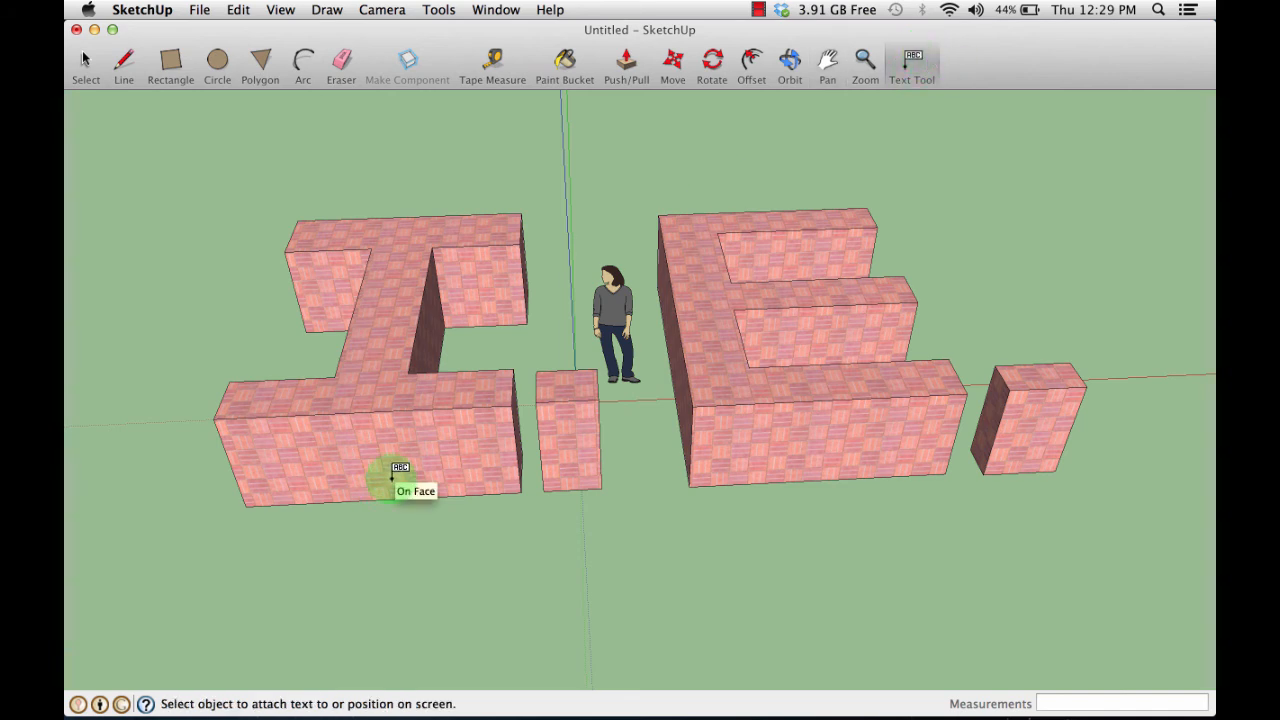
pyautogui.moveTo(364, 510); pyautogui.dragTo(321, 578)
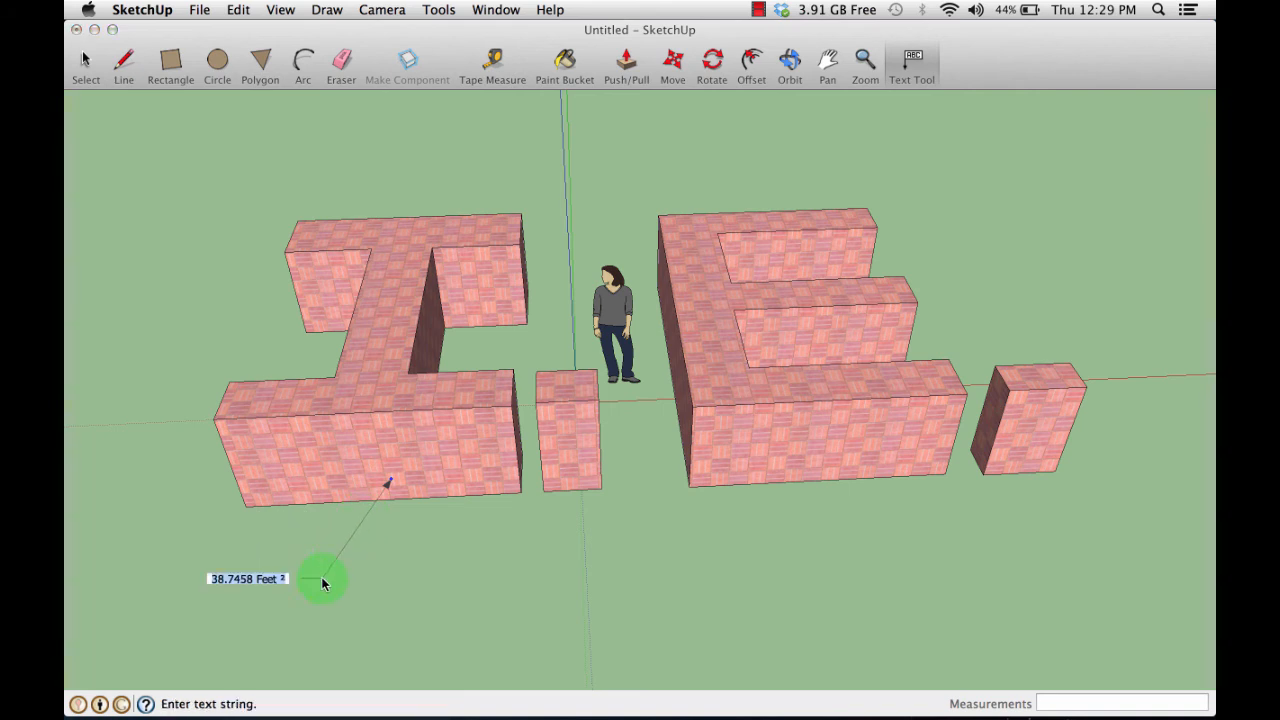
pyautogui.write('Ivan')
pyautogui.click(396, 568)
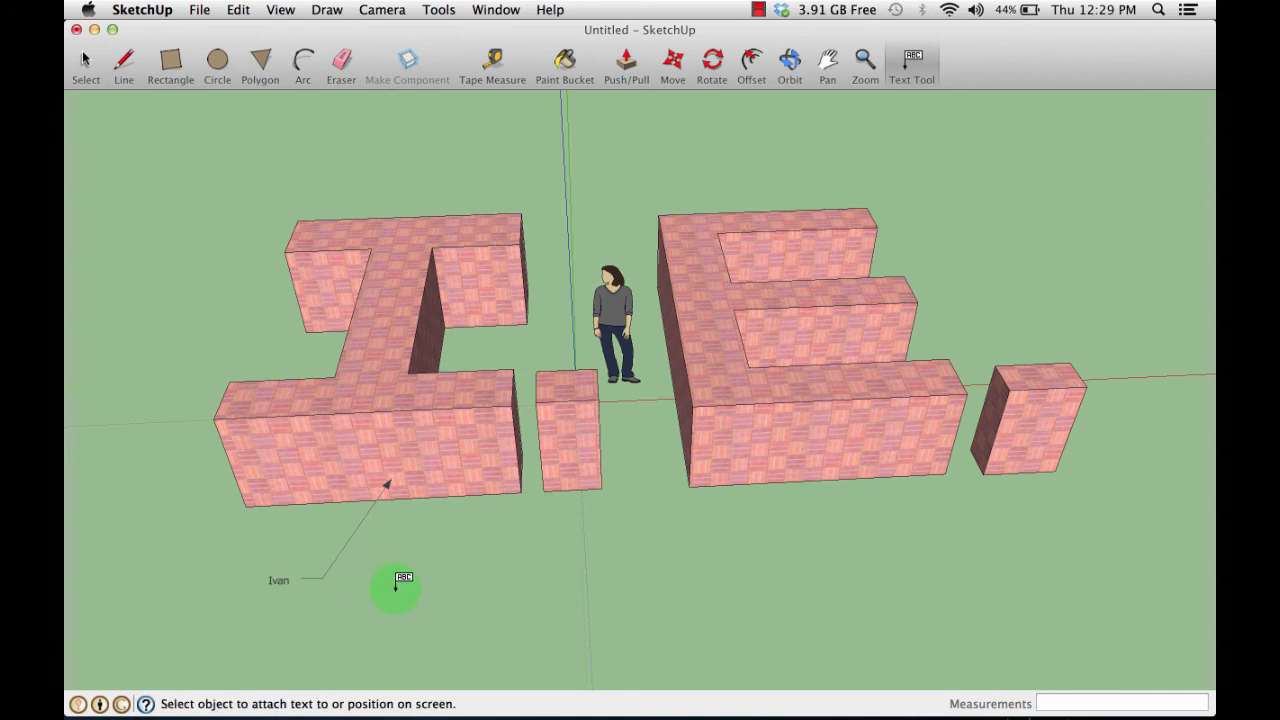
# Add a leader label with the surname below-right of the E's front face.
pyautogui.click(803, 446)
pyautogui.click(857, 535)
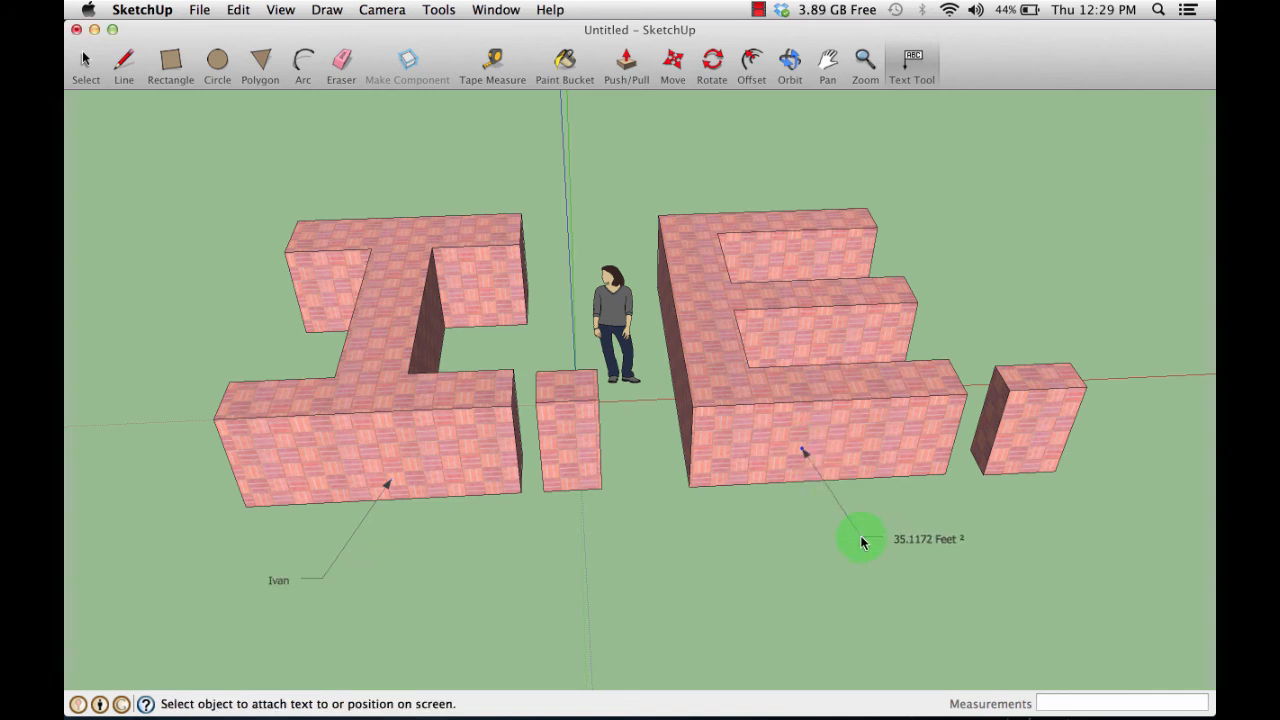
pyautogui.write('Espinosa')
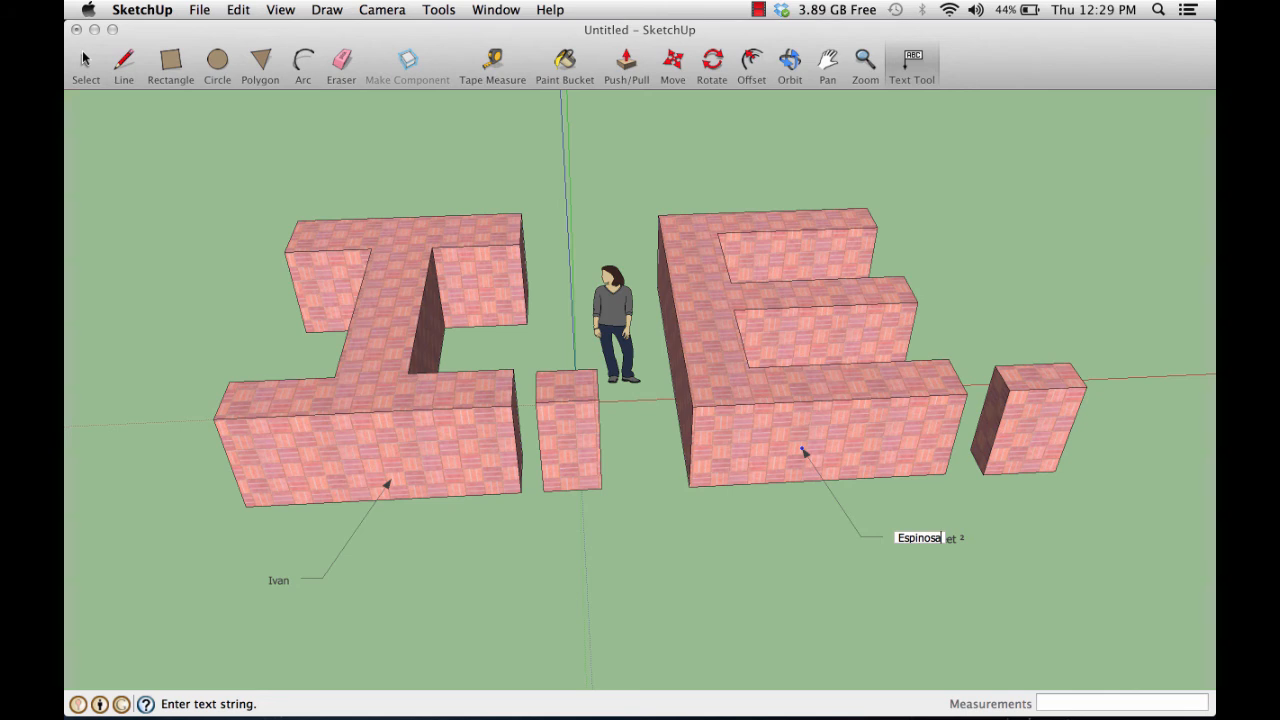
pyautogui.click(832, 610)
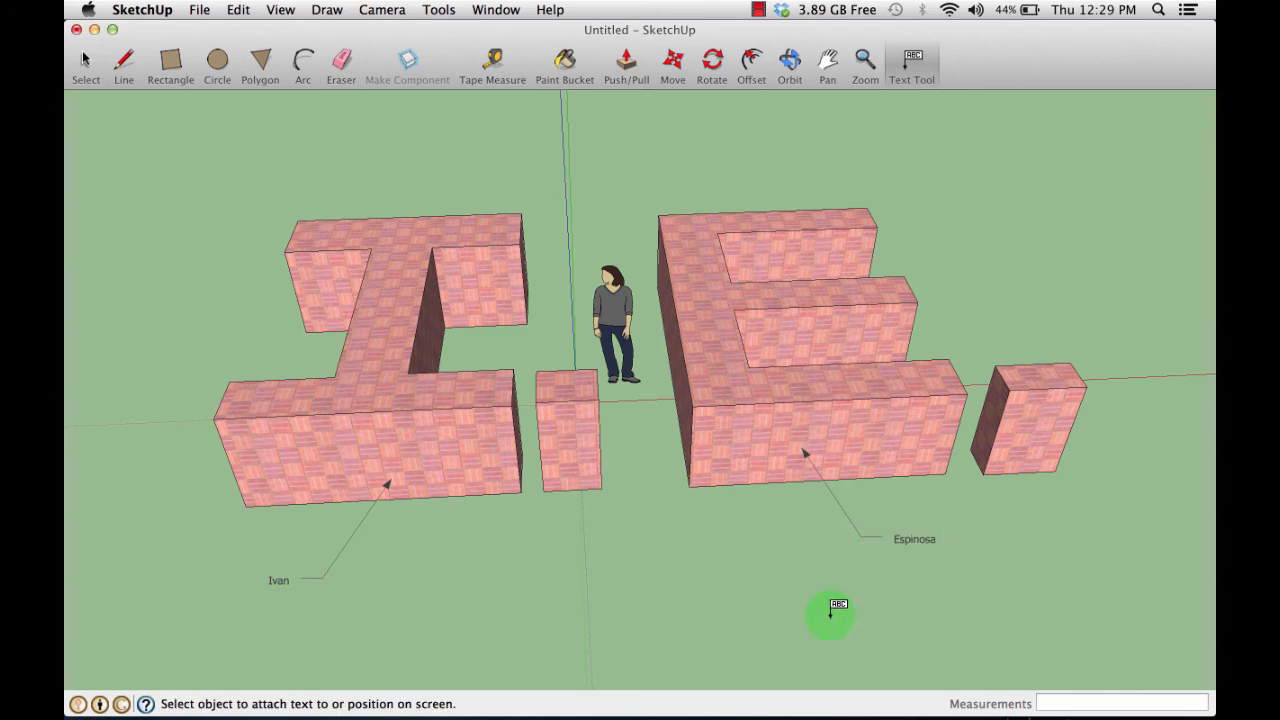
pyautogui.click(437, 432)
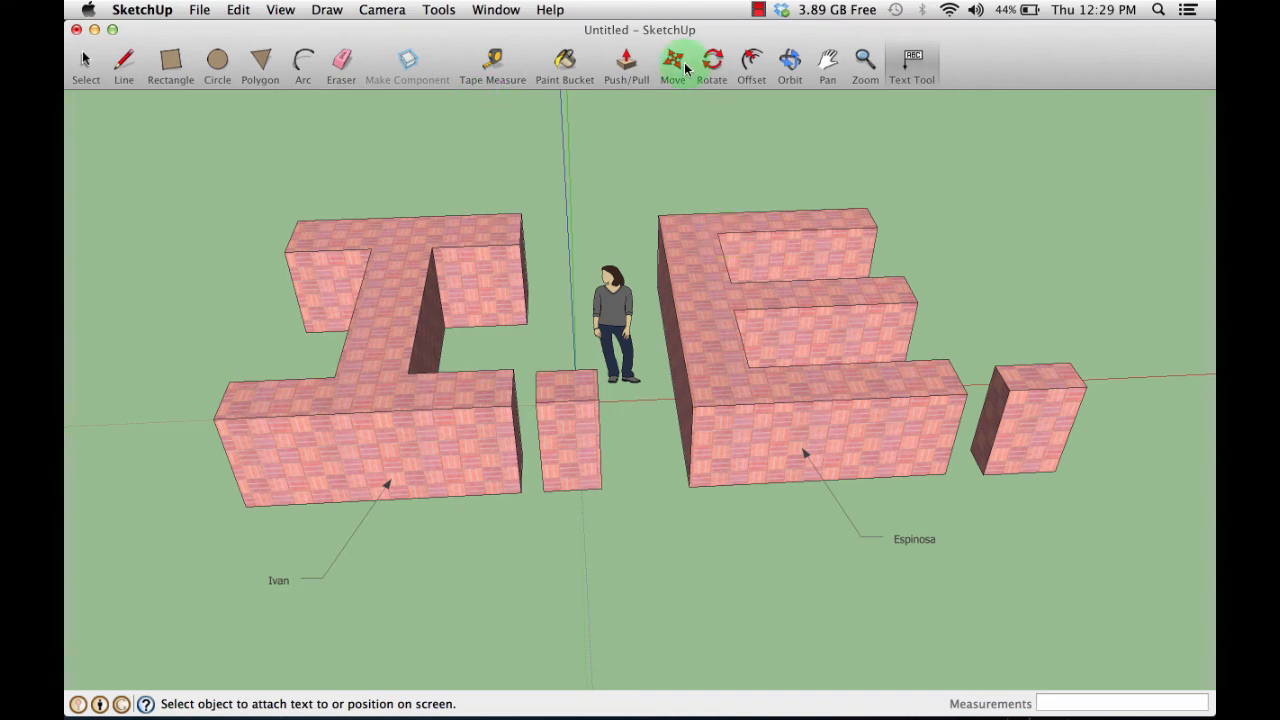
# Orbit around the labelled letters, viewing them from above right and a lower front angle.
pyautogui.click(790, 60)
pyautogui.moveTo(704, 231); pyautogui.dragTo(620, 288)
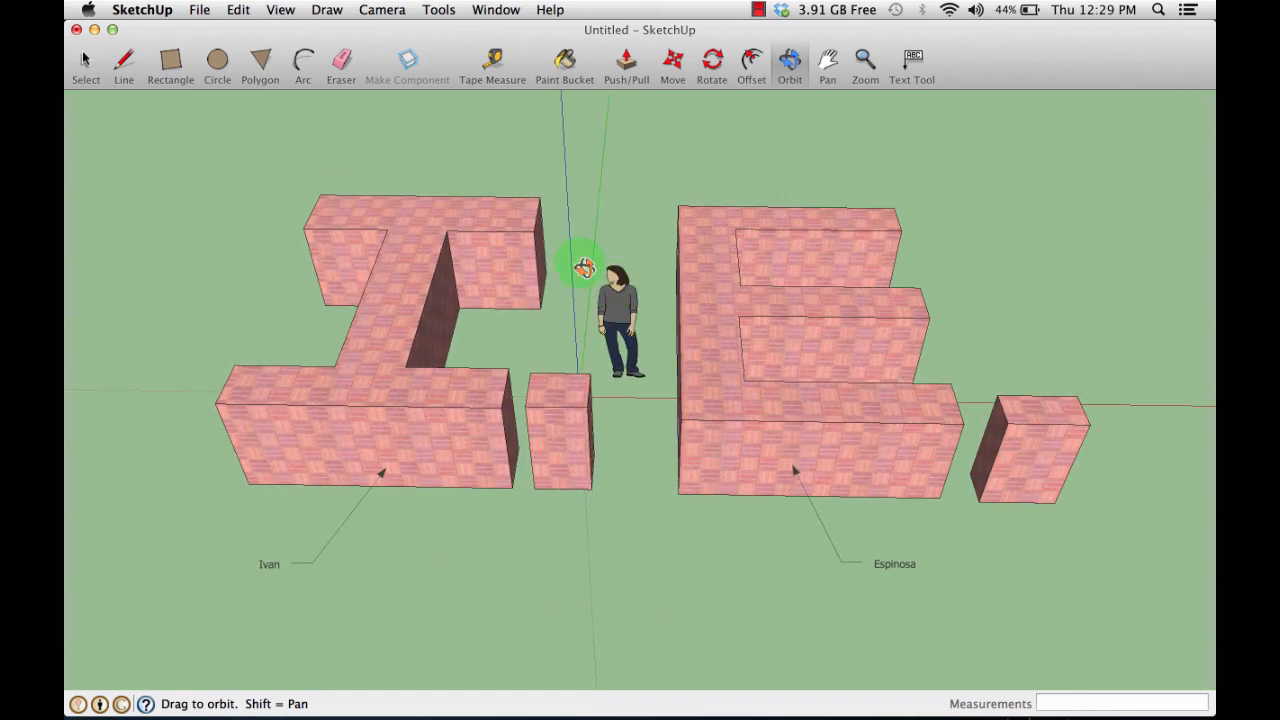
pyautogui.moveTo(584, 267); pyautogui.dragTo(500, 263)
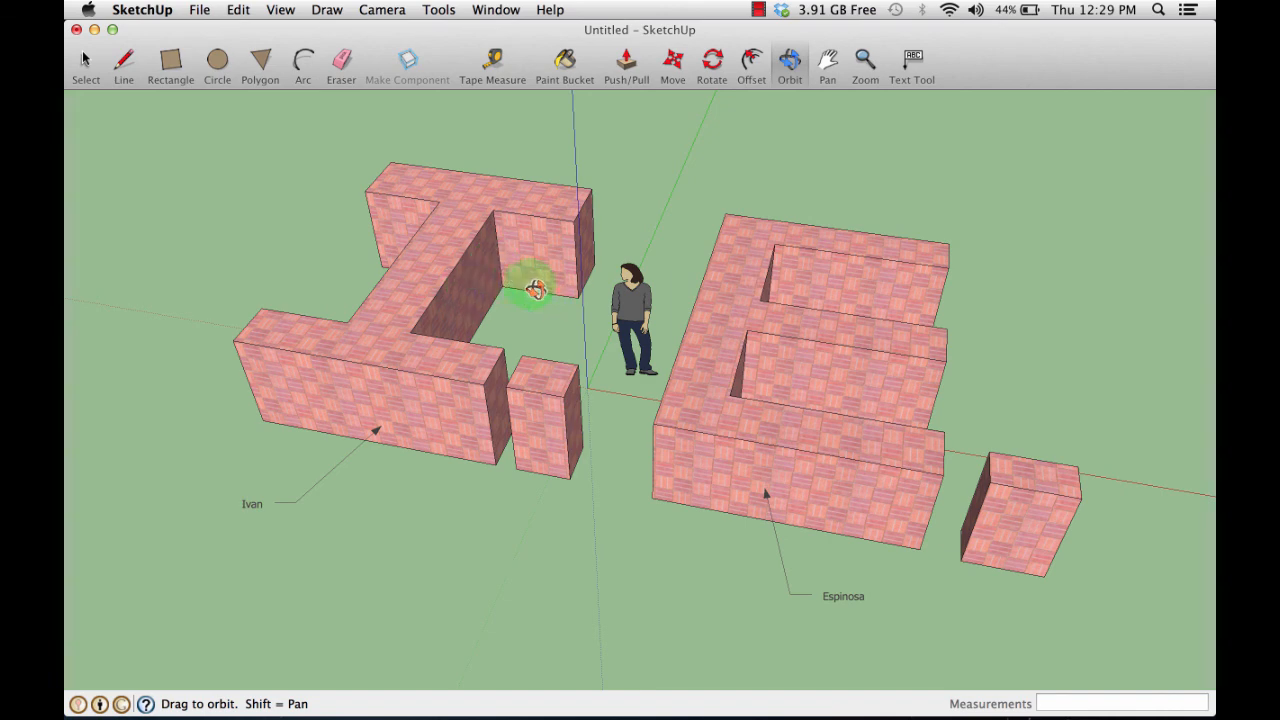
pyautogui.moveTo(494, 277); pyautogui.dragTo(584, 341)
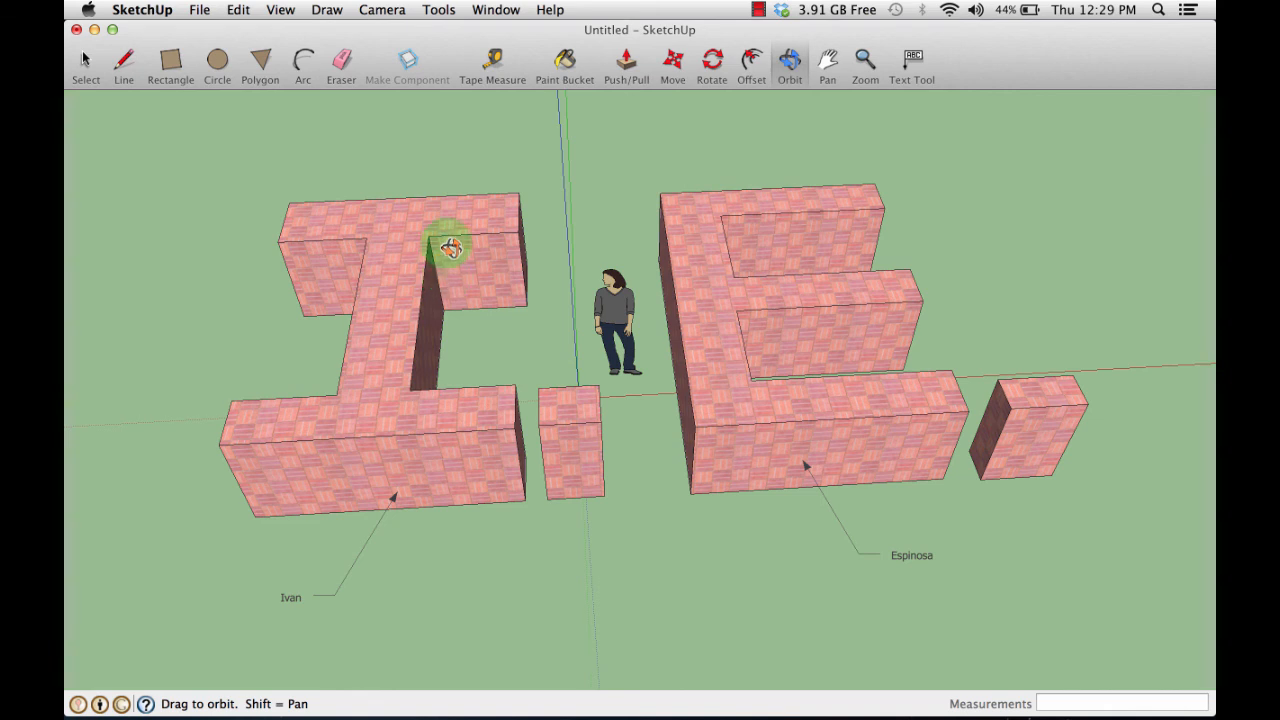
# Settle on a straight-on view and stop the screen recording.
pyautogui.moveTo(603, 209); pyautogui.dragTo(586, 240)
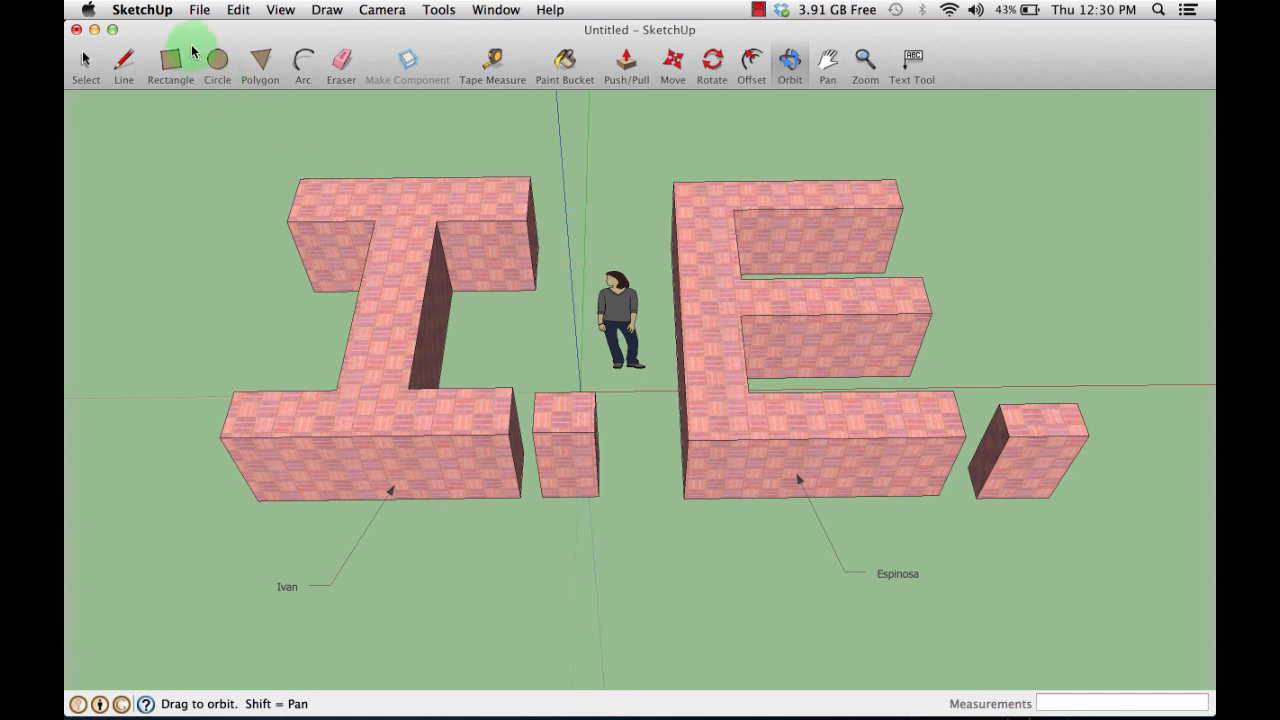
pyautogui.click(758, 9)
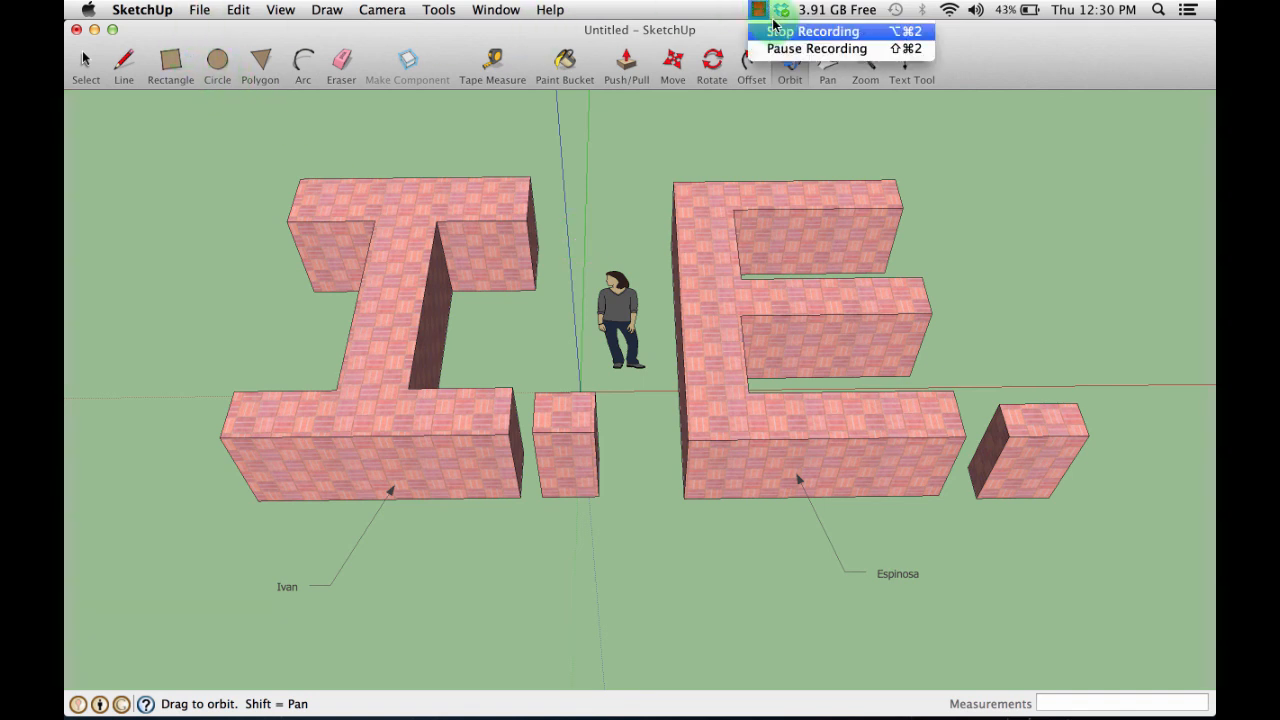
pyautogui.click(776, 30)
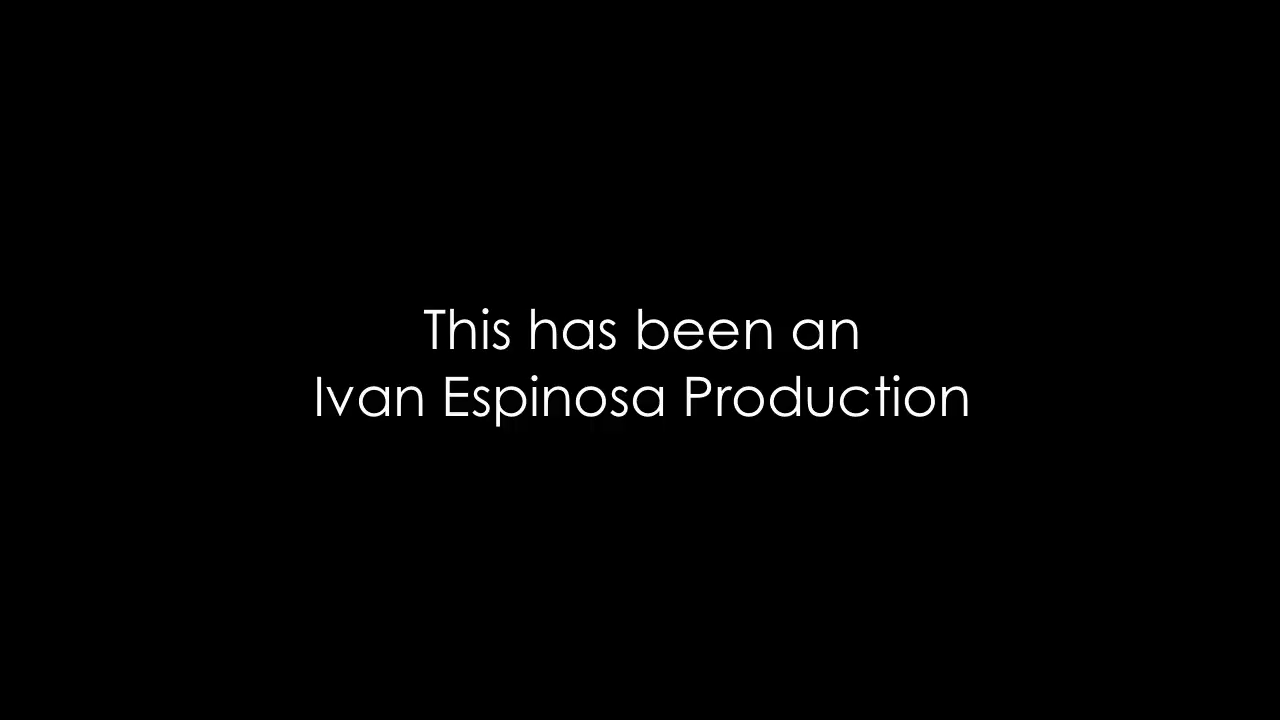